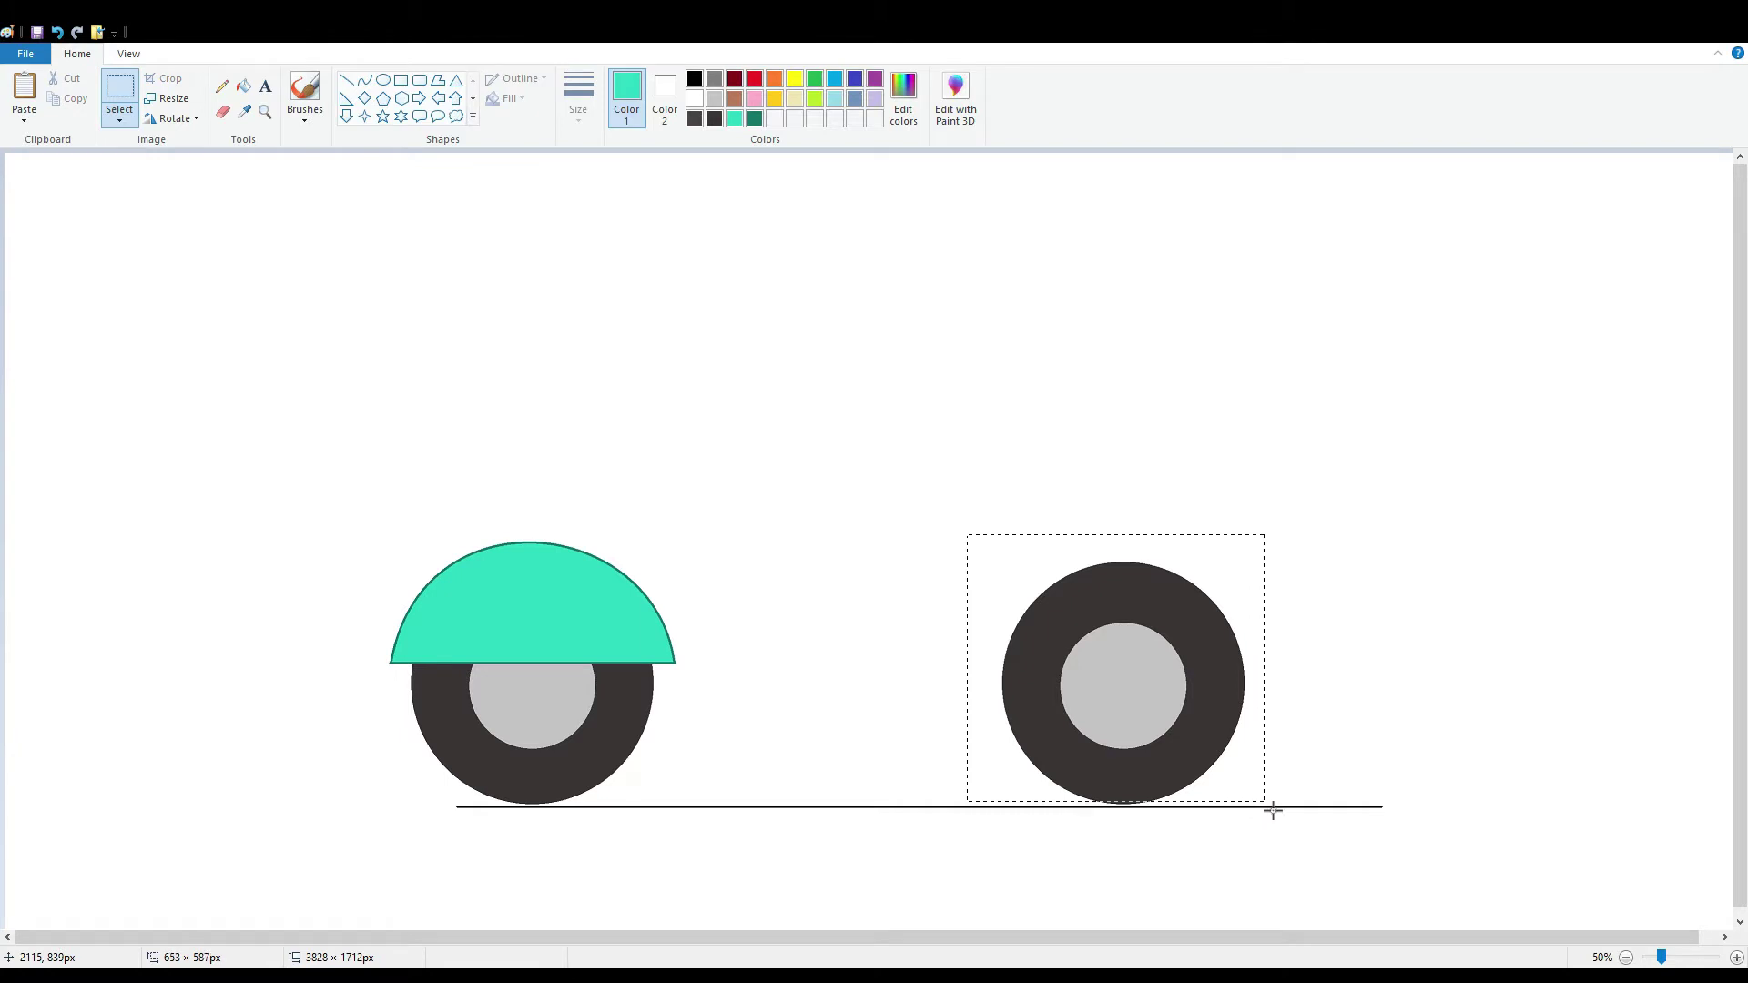
# Replace the plain wheel with a copy of the fendered rear wheel, placed further along the ground line as the front wheel
pyautogui.press('Delete')
pyautogui.moveTo(374, 497); pyautogui.dragTo(702, 851)
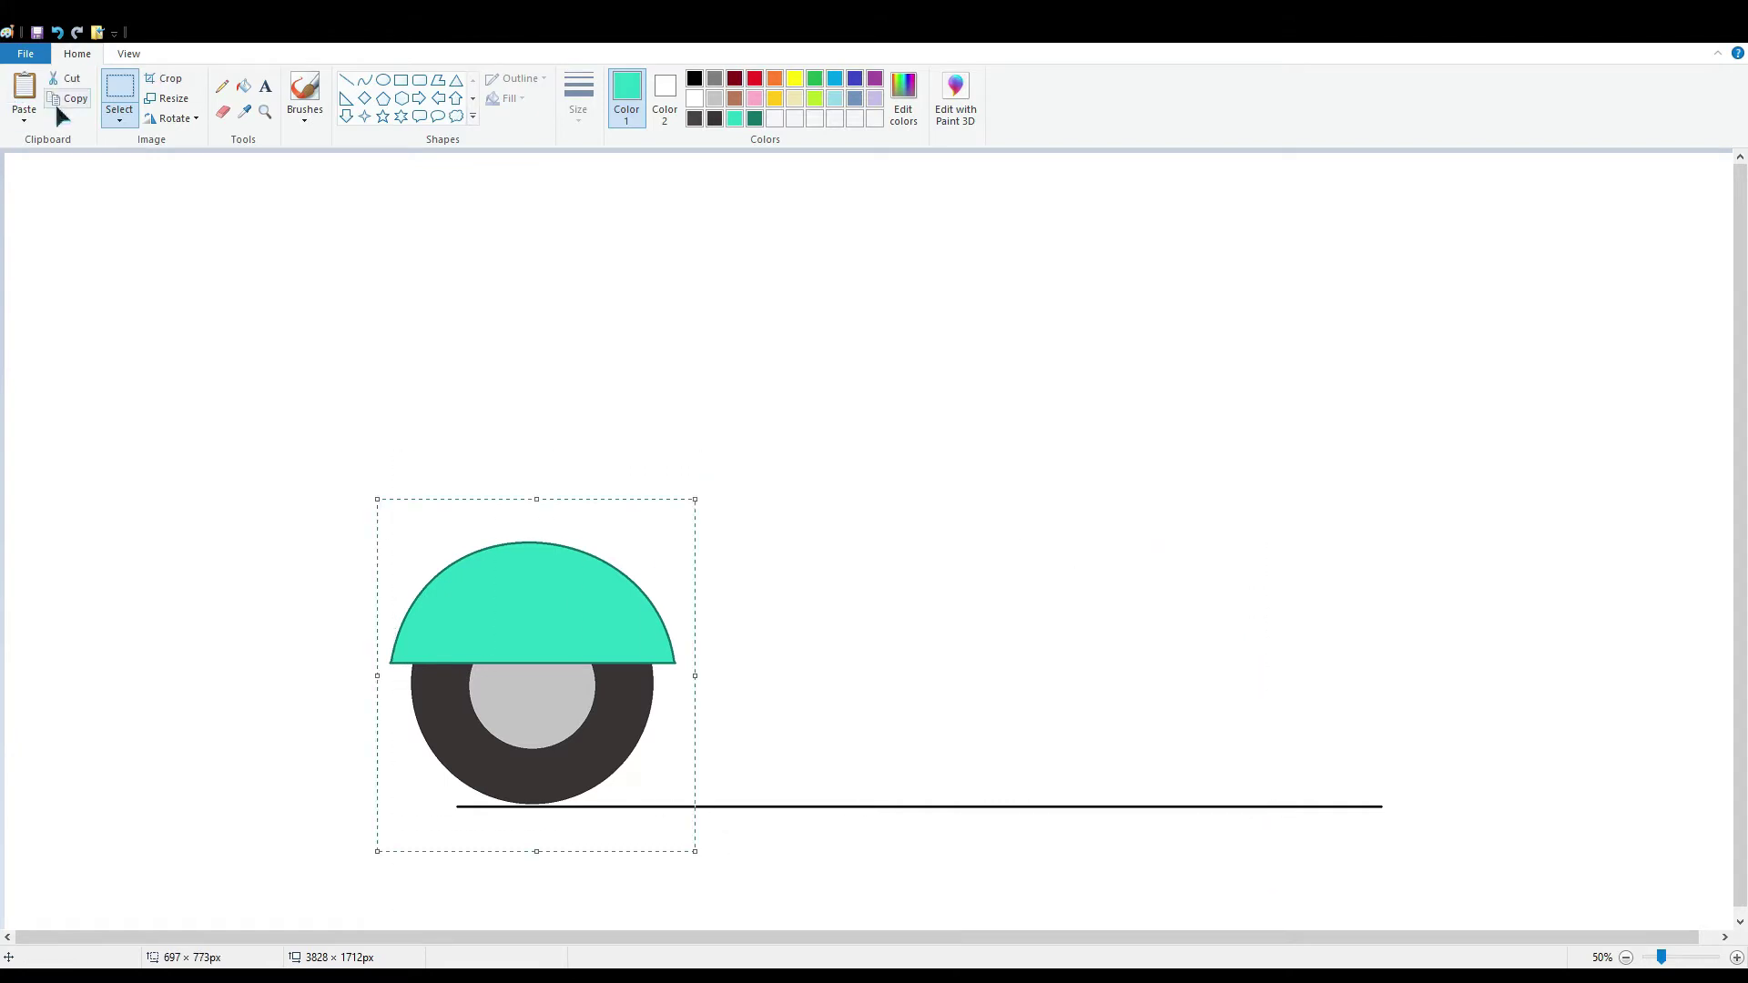
pyautogui.hotkey('ctrl', 'c')
pyautogui.hotkey('ctrl', 'v')
pyautogui.moveTo(112, 287); pyautogui.dragTo(1233, 648)
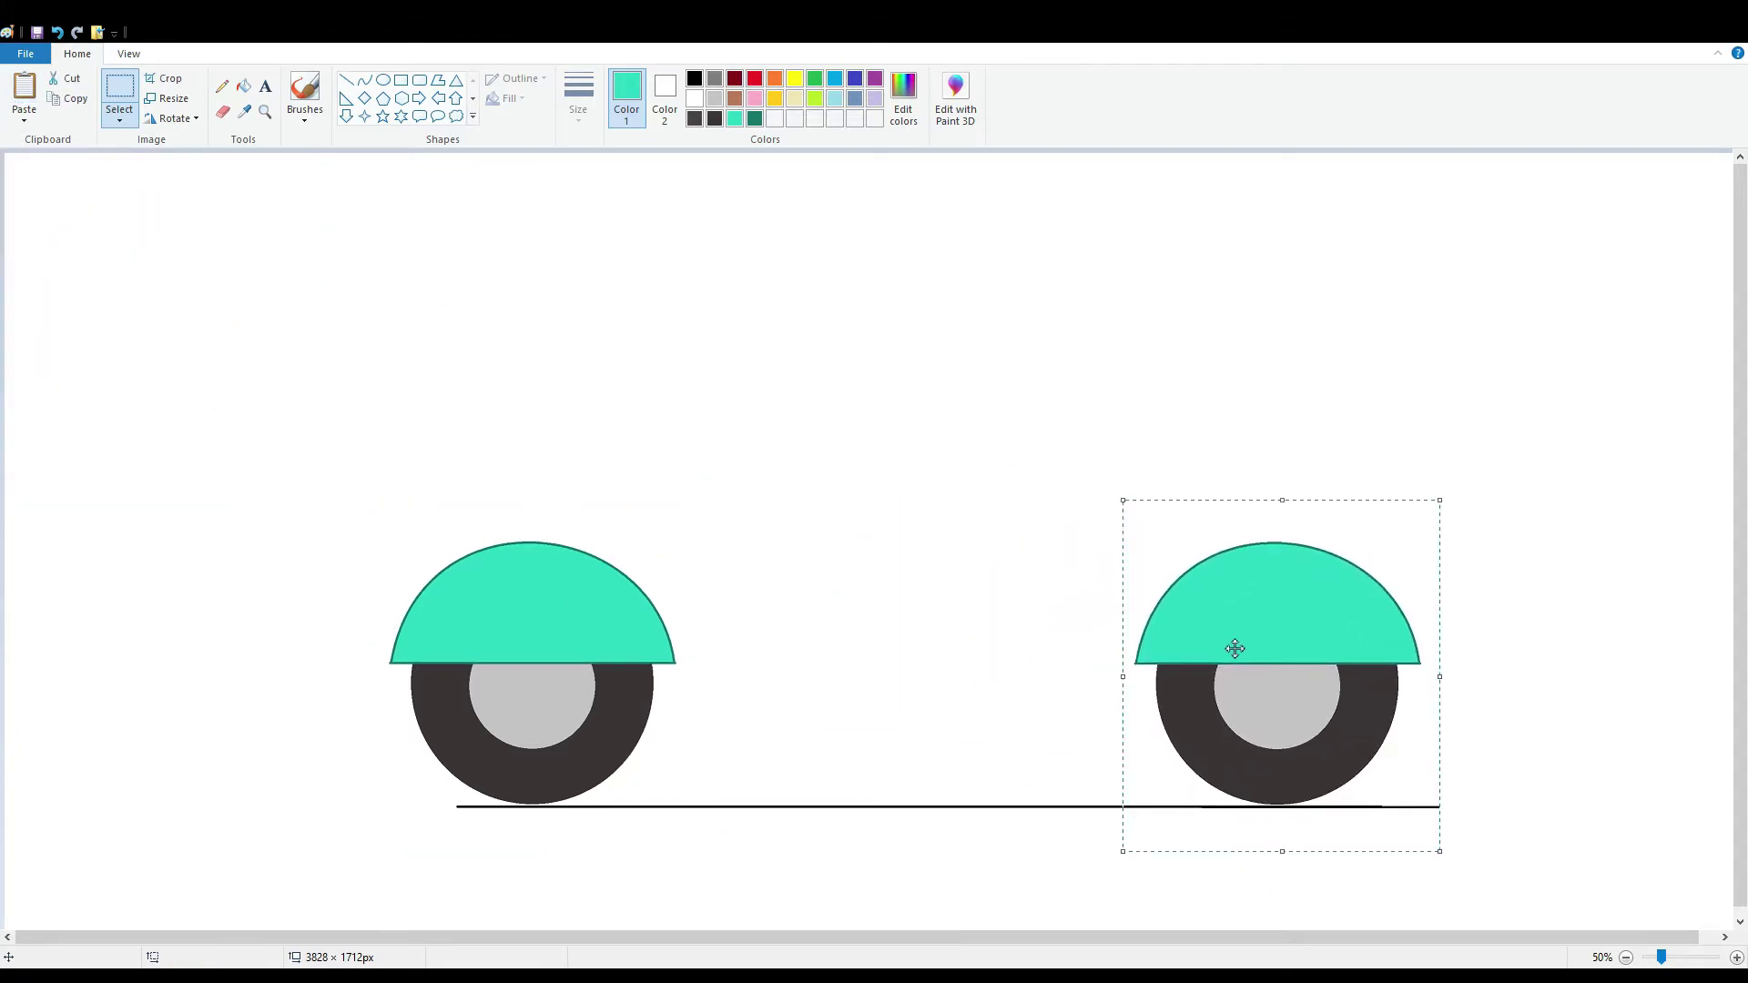
# Nudge the copied wheel and fender sideways along the ground line, keeping it level with the rear wheel
pyautogui.press('Left')
pyautogui.press('Left')
pyautogui.press('Left')
pyautogui.press('Left')
pyautogui.press('Left')
pyautogui.press('Left')
pyautogui.press('Left')
pyautogui.press('Left')
pyautogui.press('Left')
pyautogui.press('Left')
pyautogui.press('Left')
pyautogui.press('Left')
pyautogui.press('Left')
pyautogui.press('Left')
pyautogui.press('Left')
pyautogui.press('Left')
pyautogui.press('Left')
pyautogui.press('Left')
pyautogui.press('Left')
pyautogui.press('Left')
pyautogui.press('Right')
pyautogui.press('Right')
pyautogui.press('Right')
pyautogui.press('Right')
pyautogui.press('Right')
pyautogui.press('Right')
pyautogui.press('Right')
pyautogui.press('Right')
pyautogui.press('Right')
pyautogui.press('Right')
pyautogui.press('Right')
pyautogui.press('Right')
pyautogui.press('Right')
pyautogui.press('Right')
pyautogui.press('Right')
pyautogui.press('Right')
pyautogui.press('Right')
pyautogui.press('Right')
pyautogui.press('Right')
pyautogui.press('Right')
pyautogui.press('Up')
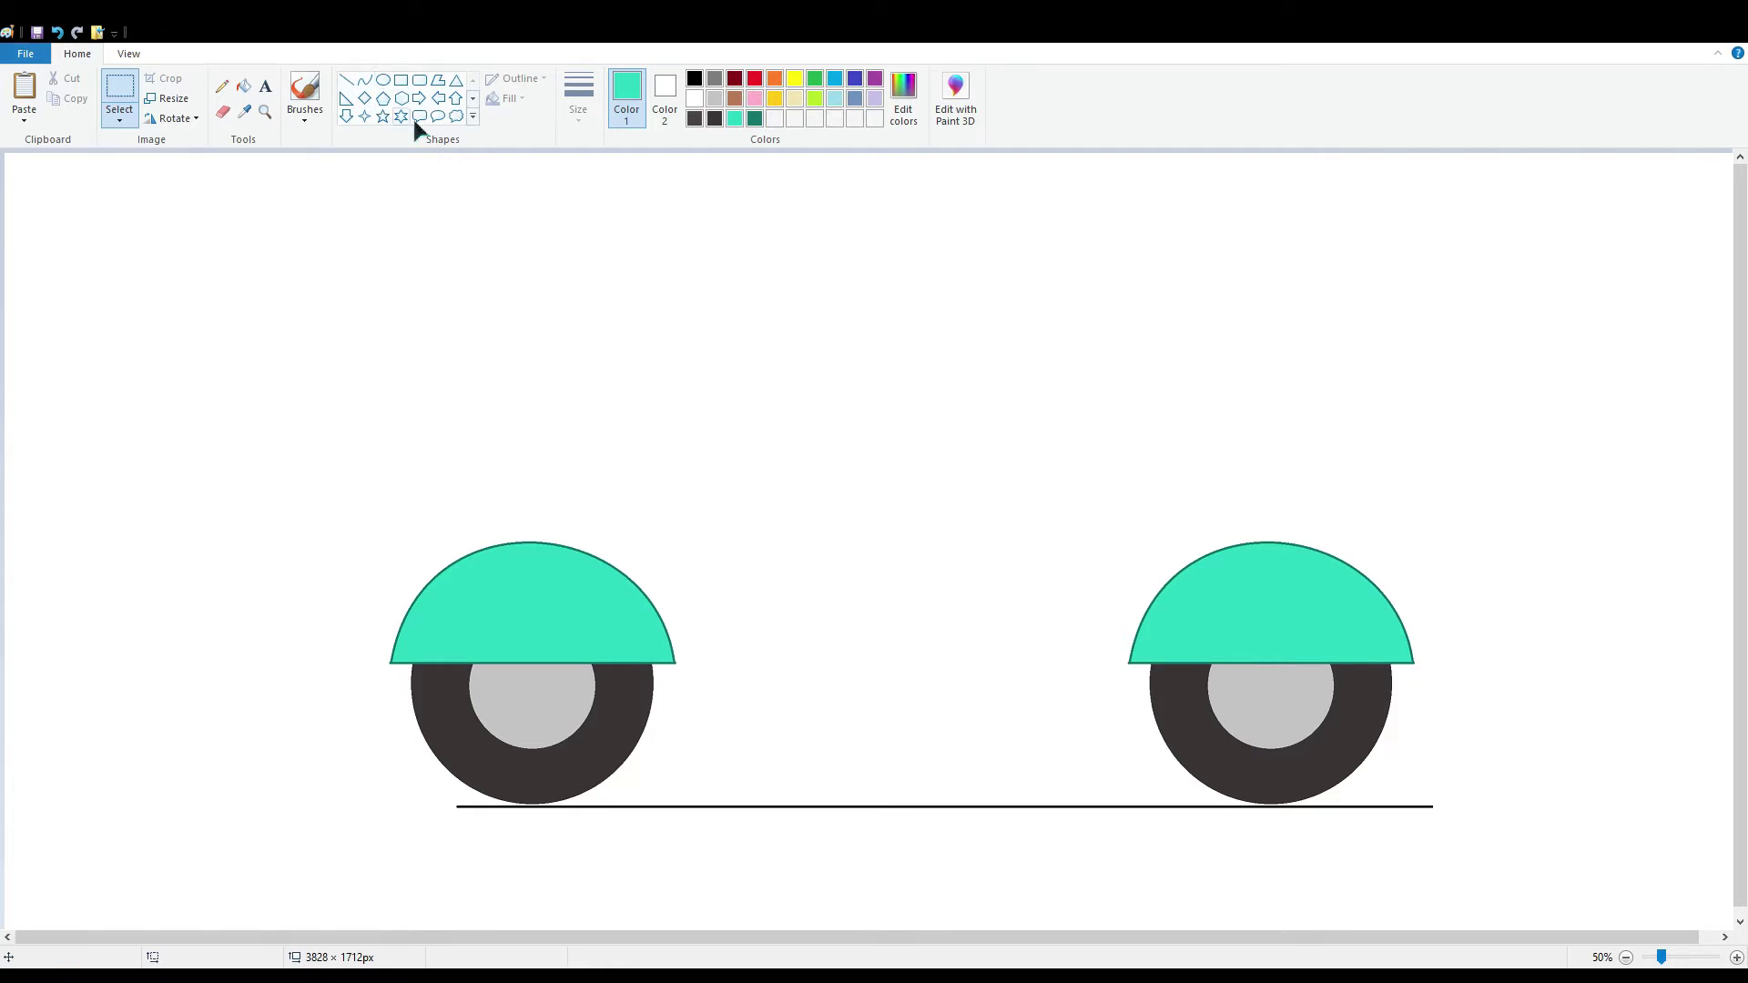
# Draw a mint rectangle with a mint outline, about 1003 × 103 px, between the two fenders as the floorboard
pyautogui.click(400, 80)
pyautogui.click(755, 119)
pyautogui.click(665, 96)
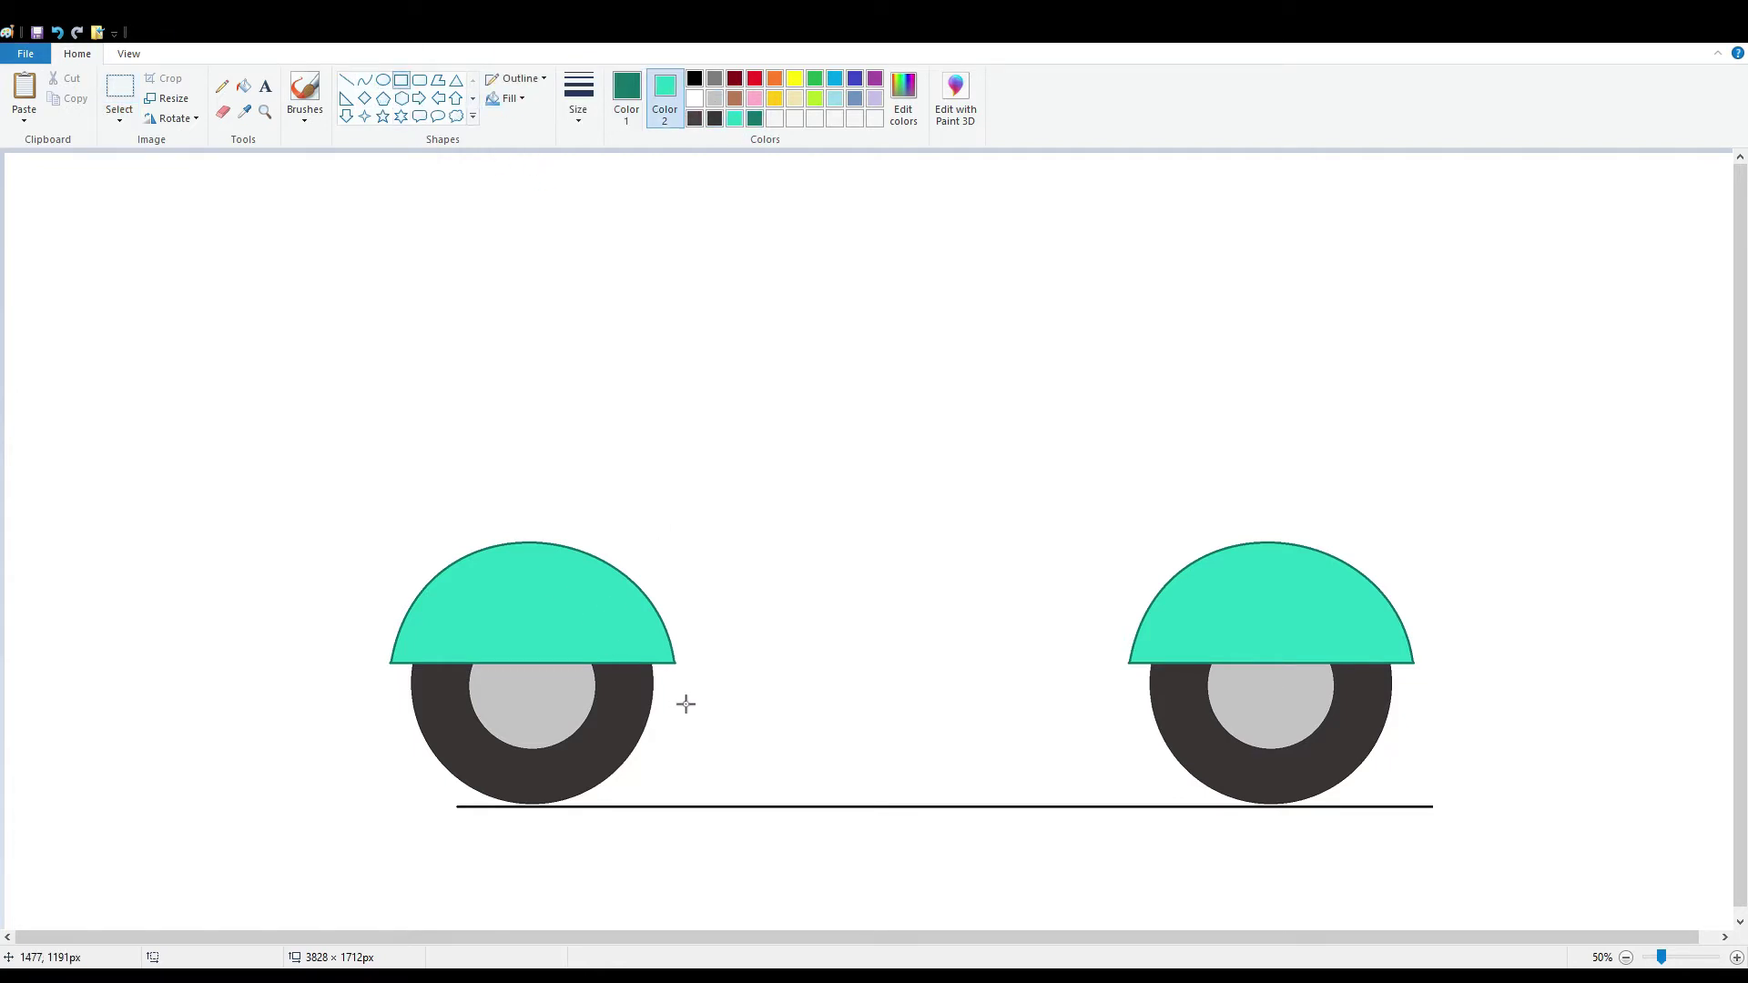
pyautogui.moveTo(672, 728); pyautogui.dragTo(1104, 695)
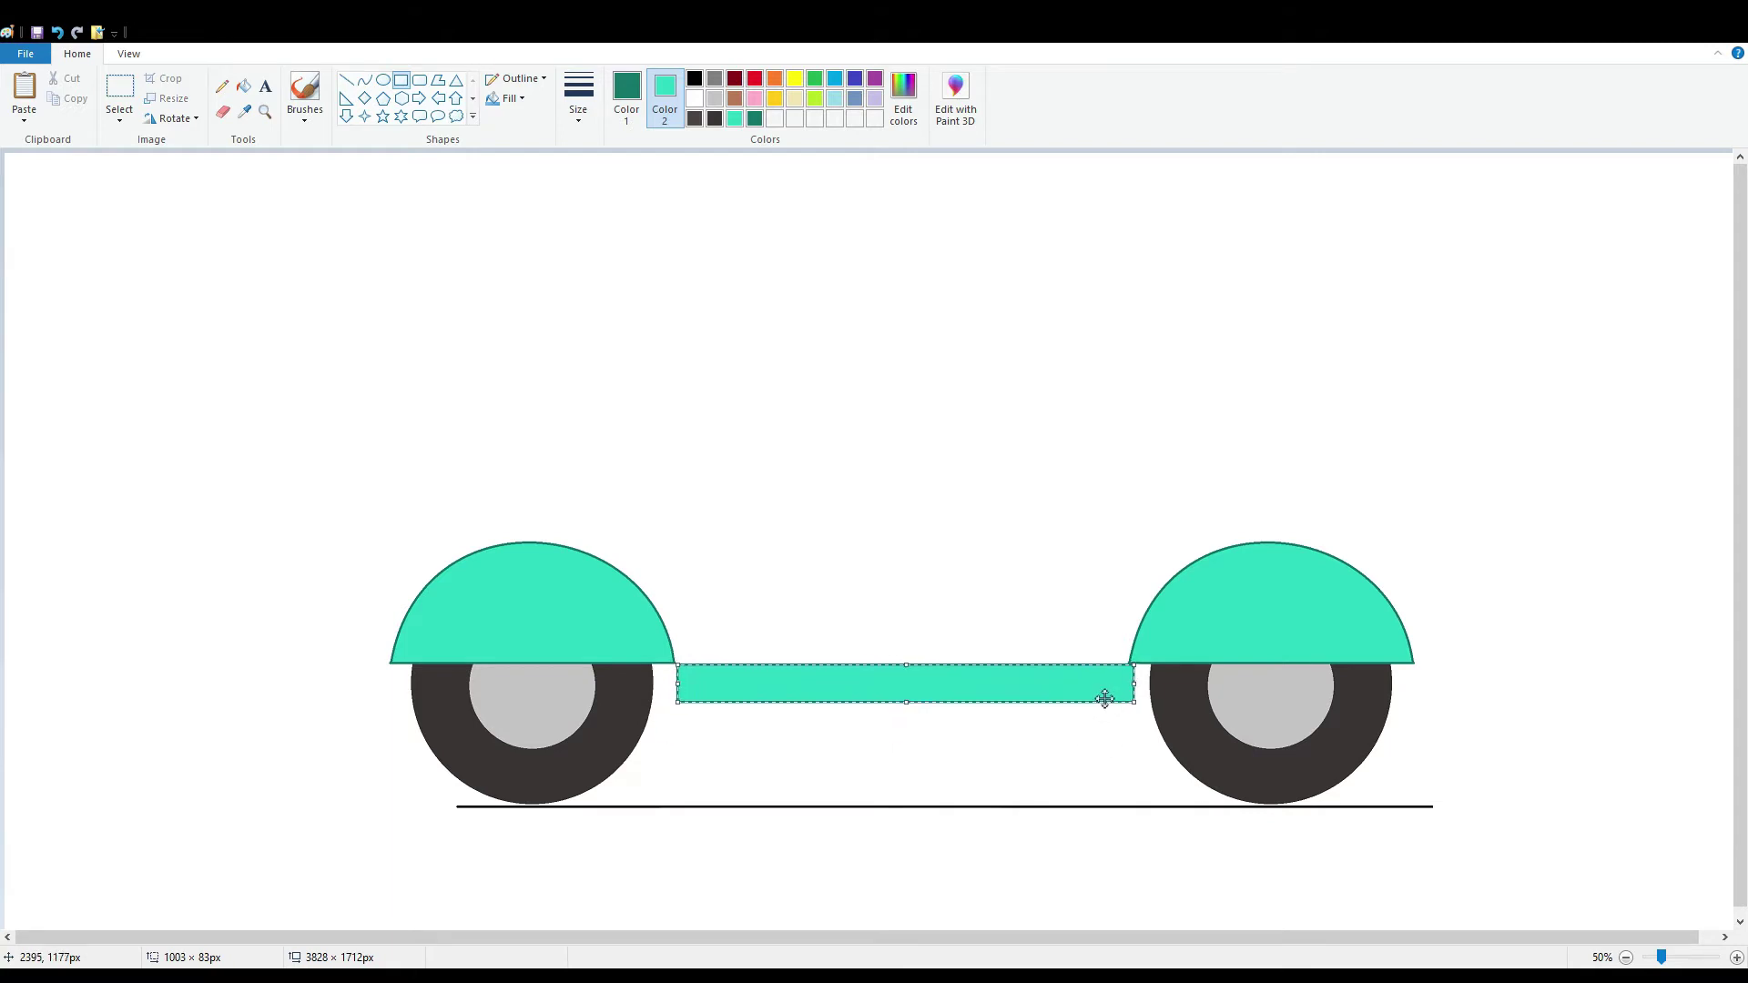
pyautogui.moveTo(906, 716); pyautogui.dragTo(906, 711)
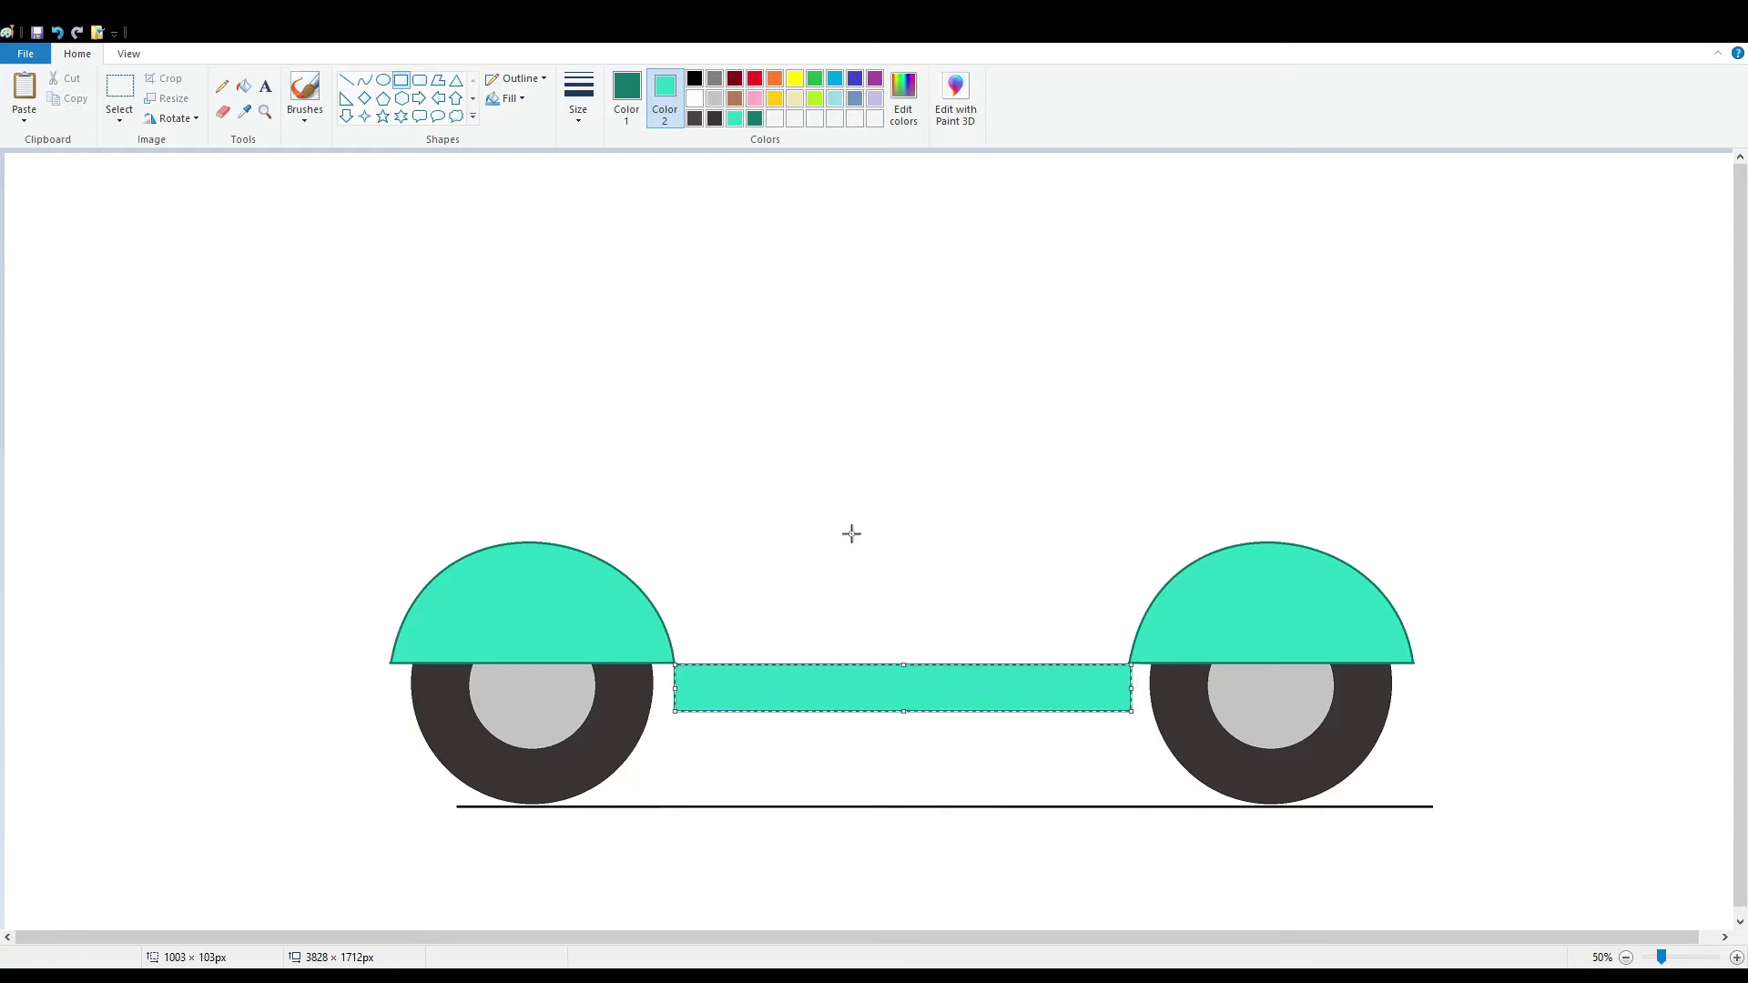
pyautogui.click(626, 98)
pyautogui.click(735, 119)
pyautogui.click(820, 361)
# Draw a mint curve about 359 px wide, bowing towards the rear wheel, rising from the floorboard as the body's front edge
pyautogui.click(364, 80)
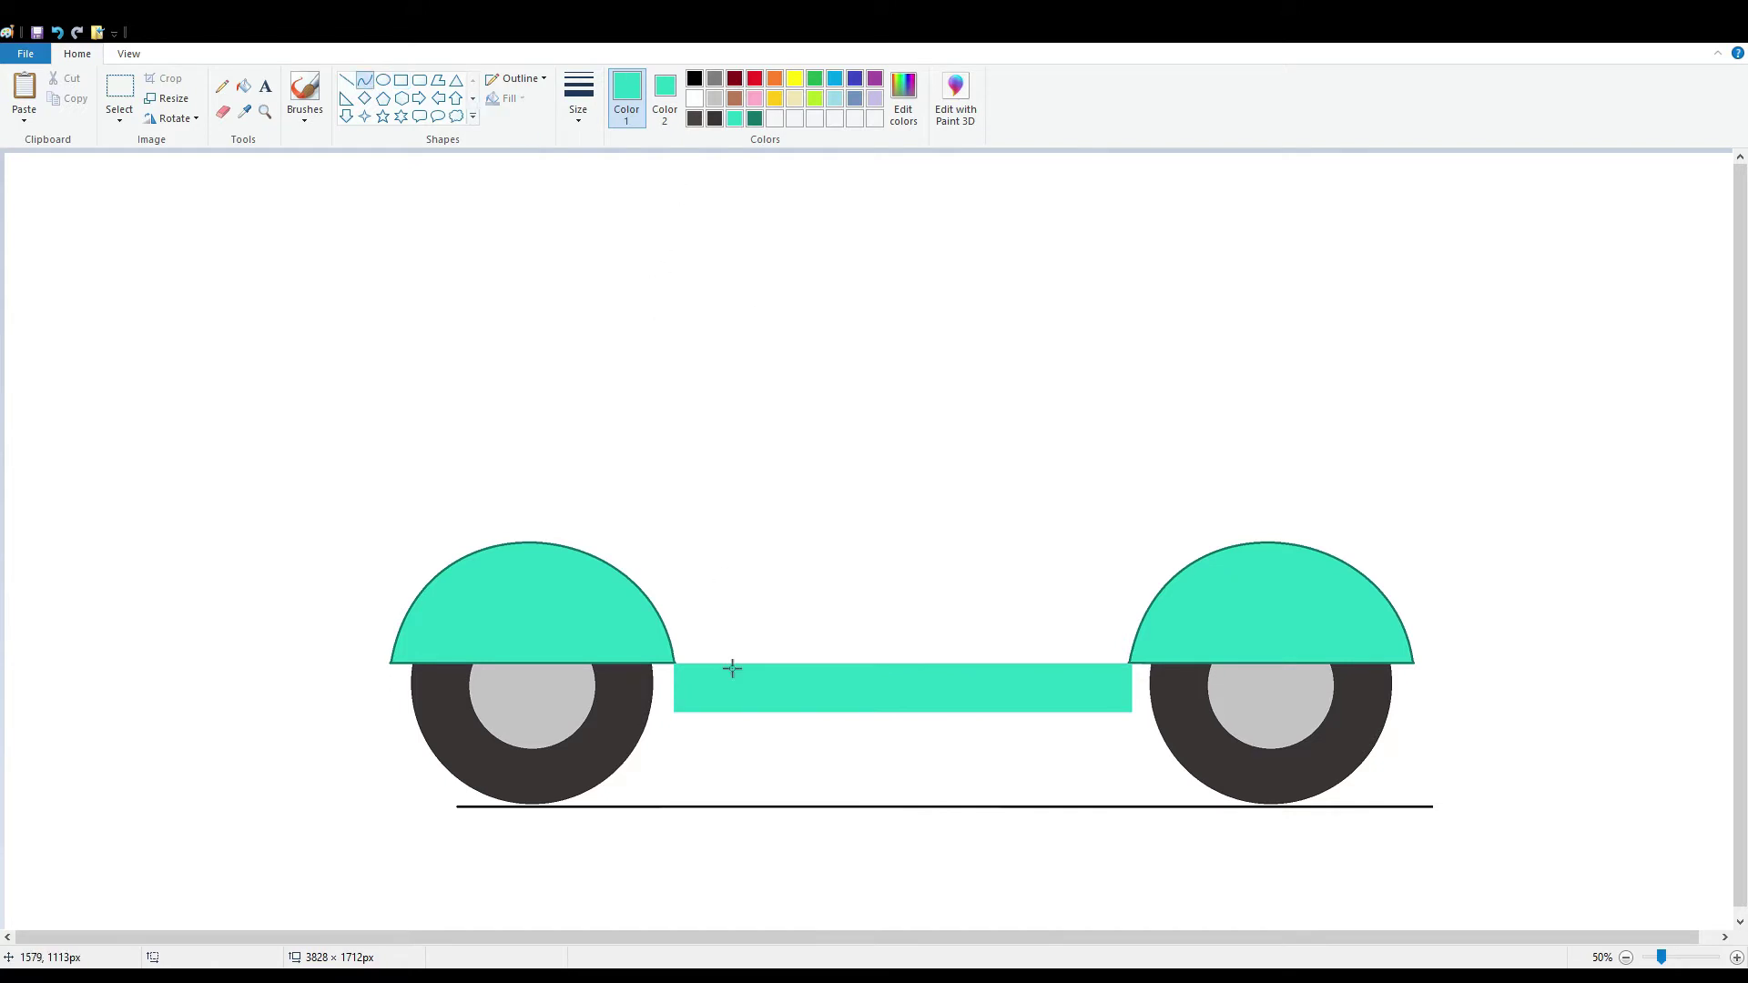
pyautogui.moveTo(751, 664)
pyautogui.mouseDown()
pyautogui.moveTo(712, 484)
pyautogui.moveTo(768, 453)
pyautogui.mouseUp()
pyautogui.moveTo(729, 583)
pyautogui.mouseDown()
pyautogui.moveTo(668, 619)
pyautogui.moveTo(664, 512)
pyautogui.mouseUp()
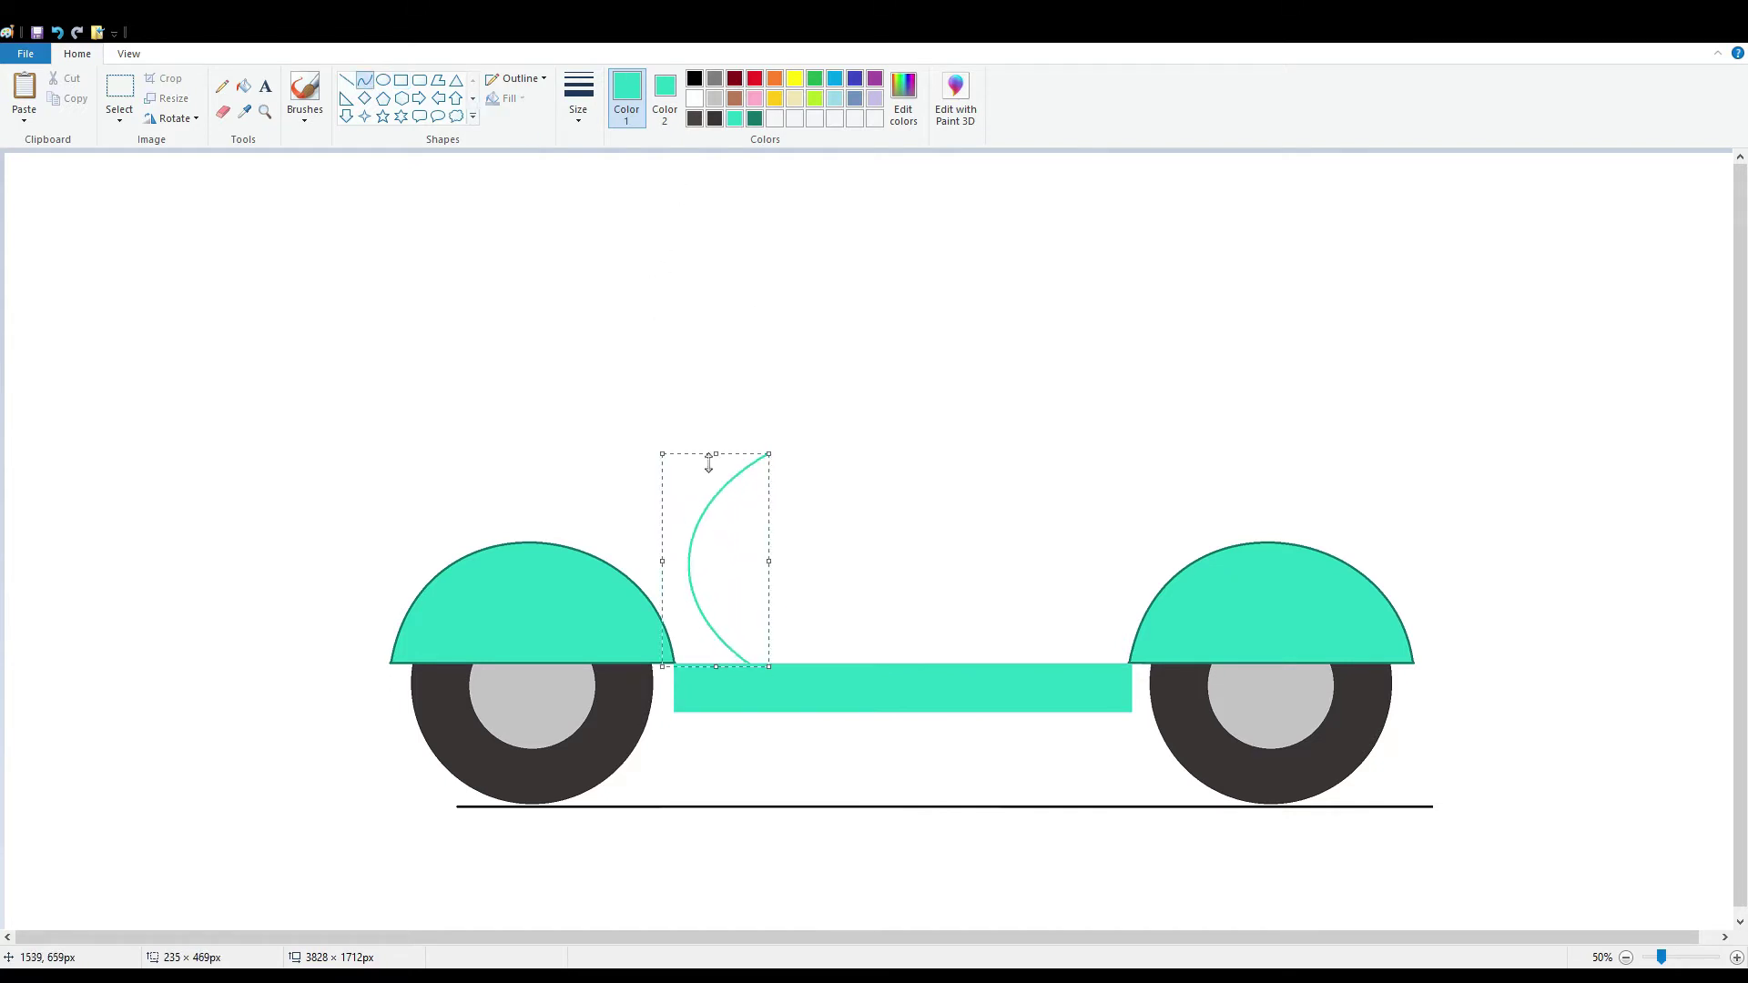
pyautogui.moveTo(769, 455); pyautogui.dragTo(833, 472)
pyautogui.moveTo(744, 674); pyautogui.dragTo(744, 696)
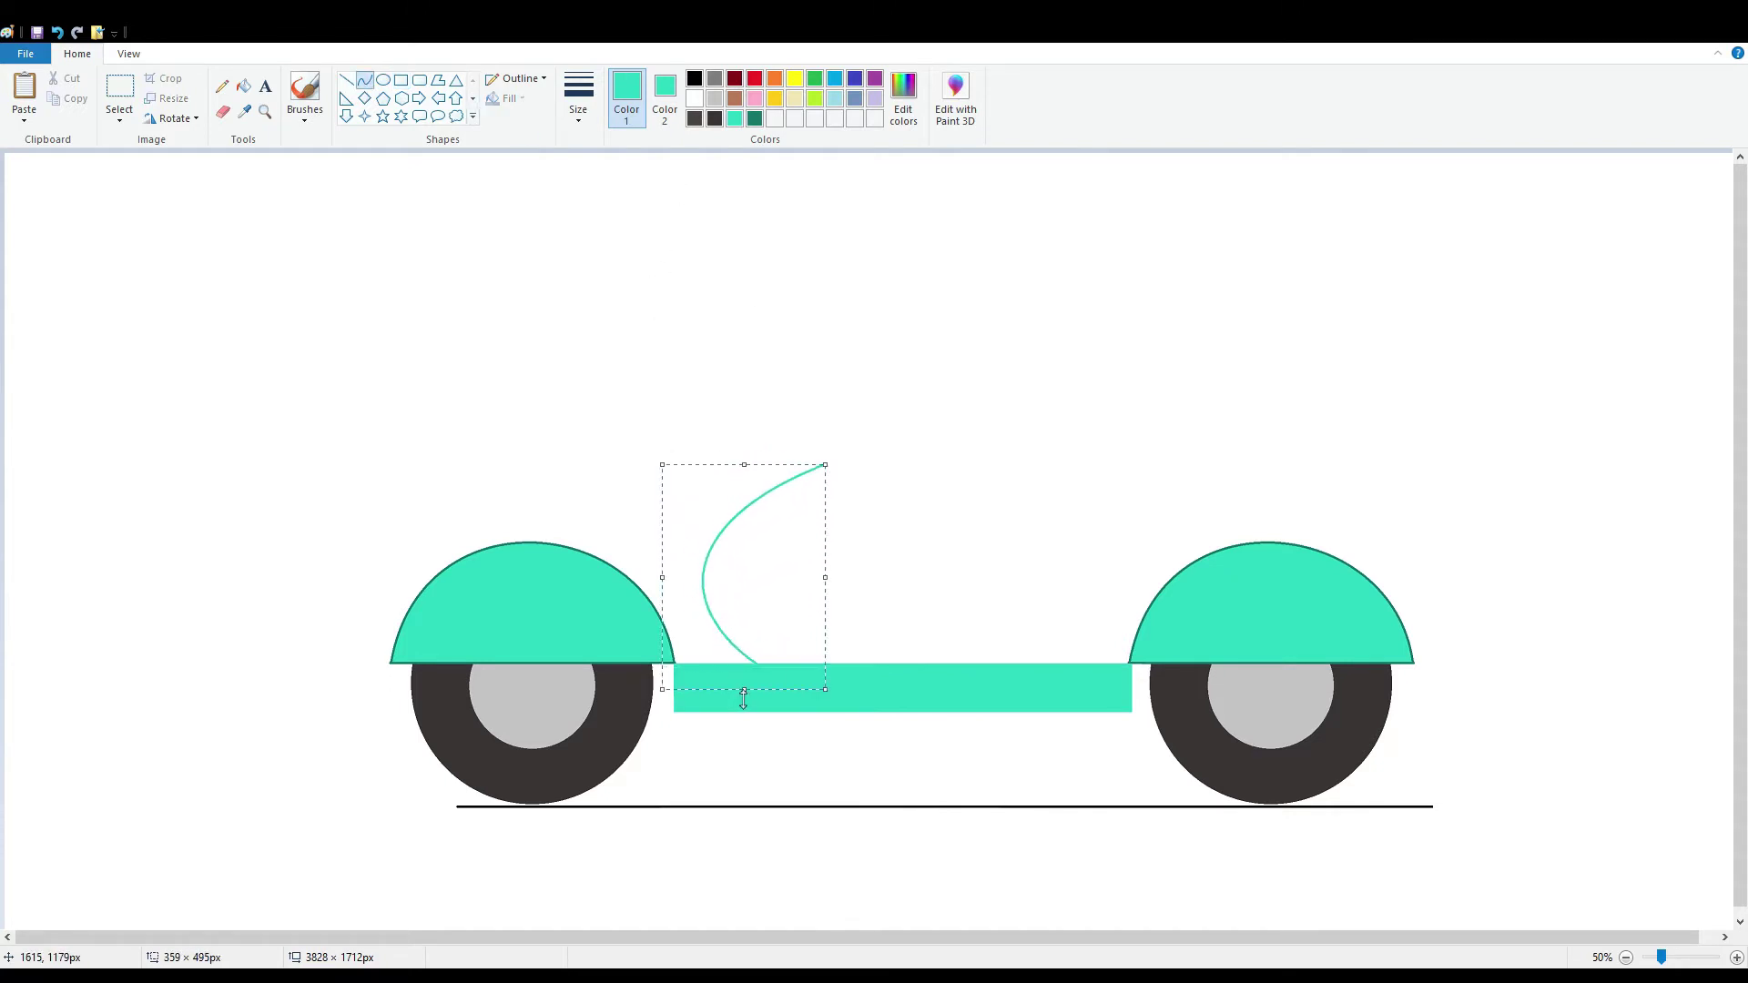
pyautogui.moveTo(759, 463); pyautogui.dragTo(759, 456)
pyautogui.click(1034, 438)
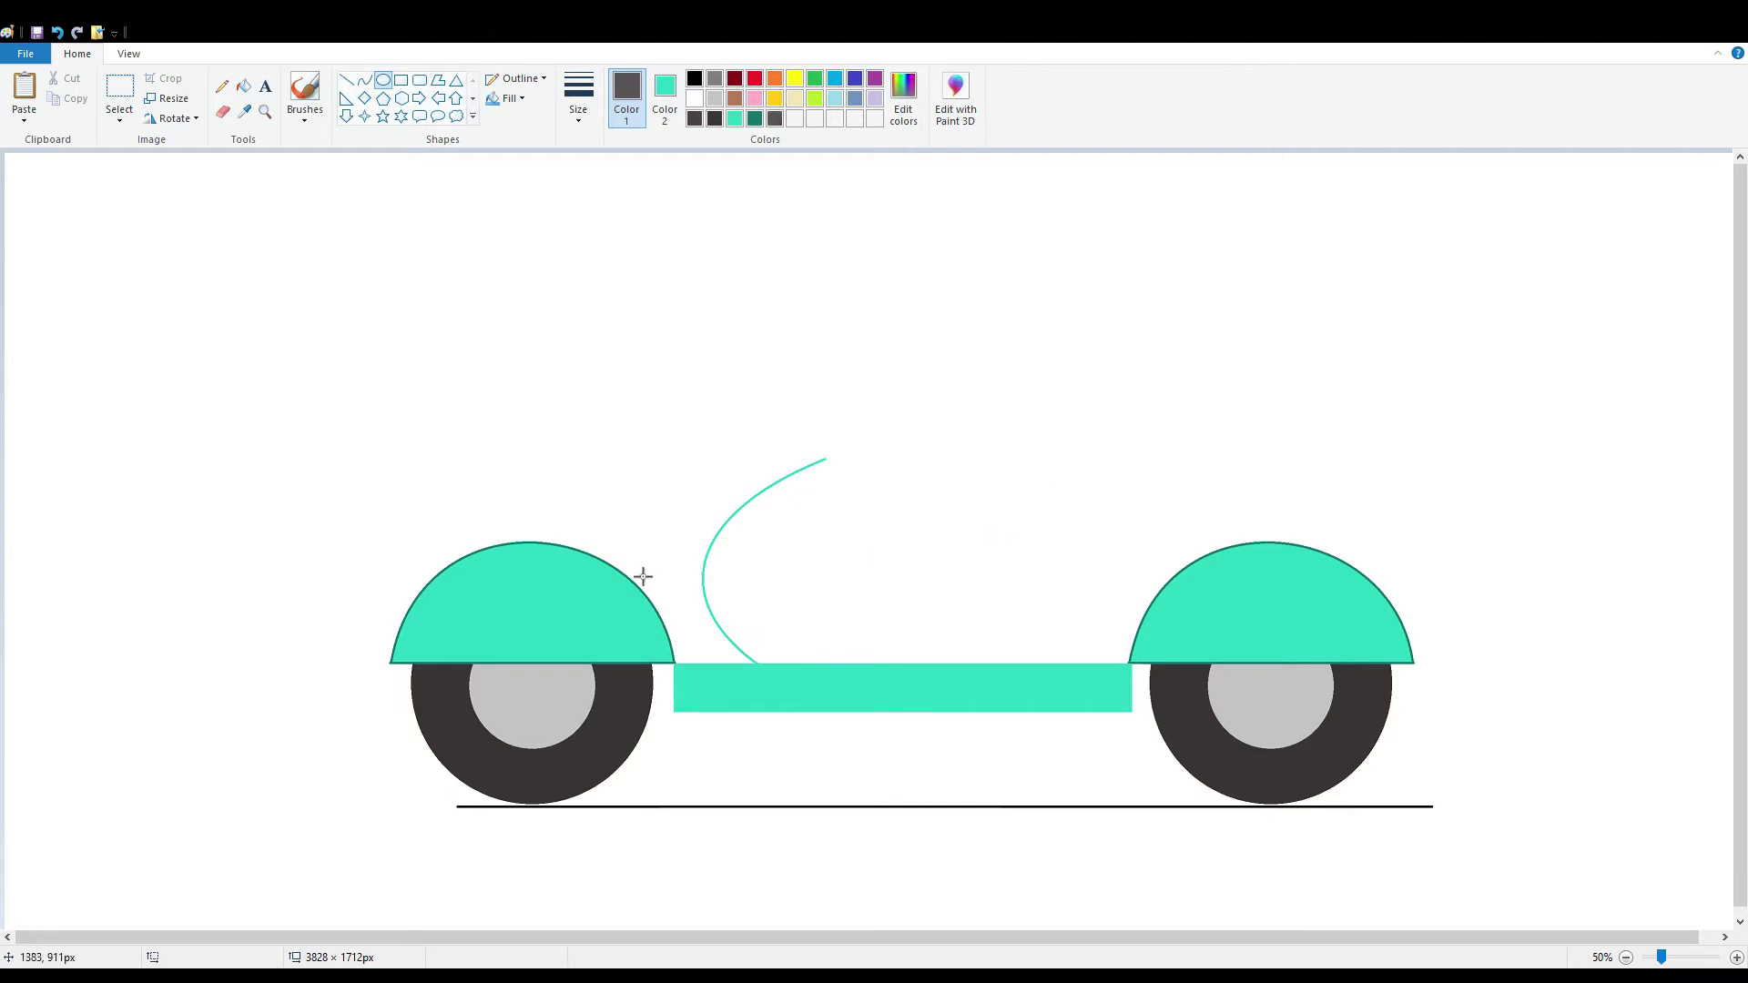
pyautogui.moveTo(829, 460); pyautogui.dragTo(825, 383)
pyautogui.hotkey('ctrl', 'z')
pyautogui.click(364, 80)
pyautogui.click(853, 465)
pyautogui.hotkey('ctrl', 'z')
# Draw a dark grey curve about 32 px wide, rising from the mint curve's upper end and bulging forward, as the seat's front edge
pyautogui.hotkey('ctrl', 'pageup')
pyautogui.moveTo(765, 937); pyautogui.dragTo(1057, 937)
pyautogui.scroll(-3, 1047, 546)
pyautogui.moveTo(1050, 255); pyautogui.dragTo(1100, 376)
pyautogui.click(1077, 297)
pyautogui.click(1079, 369)
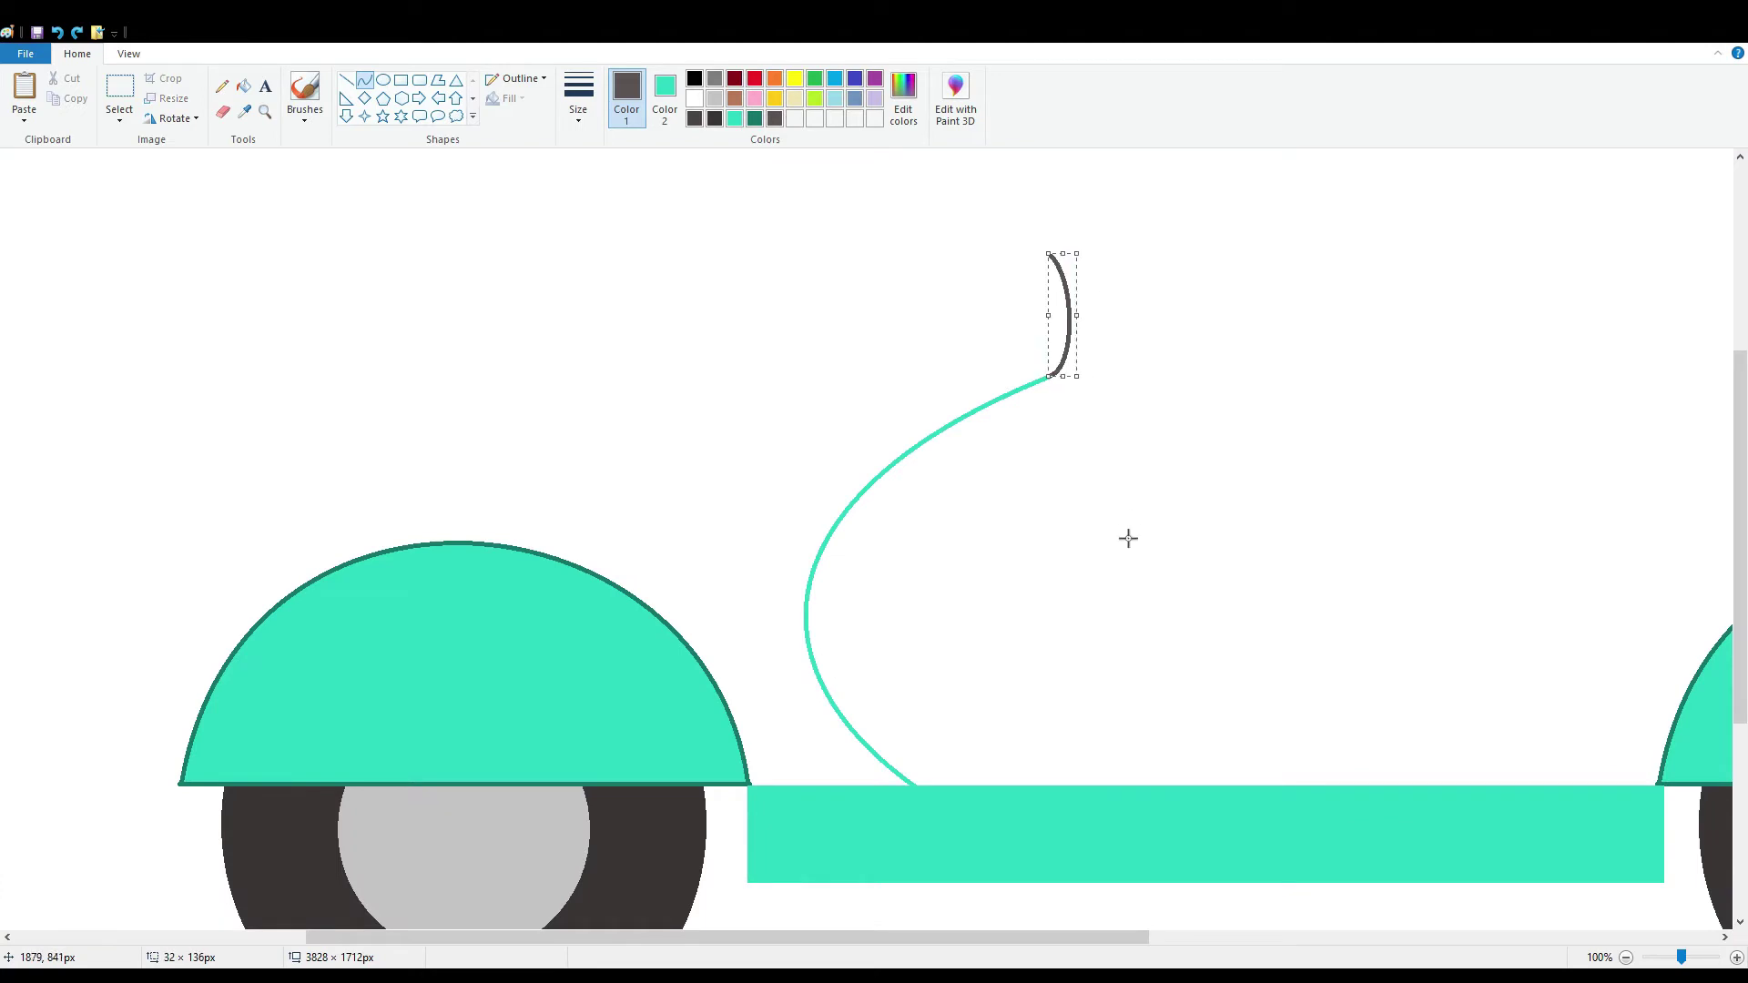
pyautogui.scroll(3, 1128, 538)
pyautogui.moveTo(1063, 645); pyautogui.dragTo(1076, 585)
# Close the seat outline with dark grey curves about 588 px wide for its top and underside, with a rounded rear end
pyautogui.scroll(-4, 1047, 300)
pyautogui.moveTo(1053, 232); pyautogui.dragTo(513, 302)
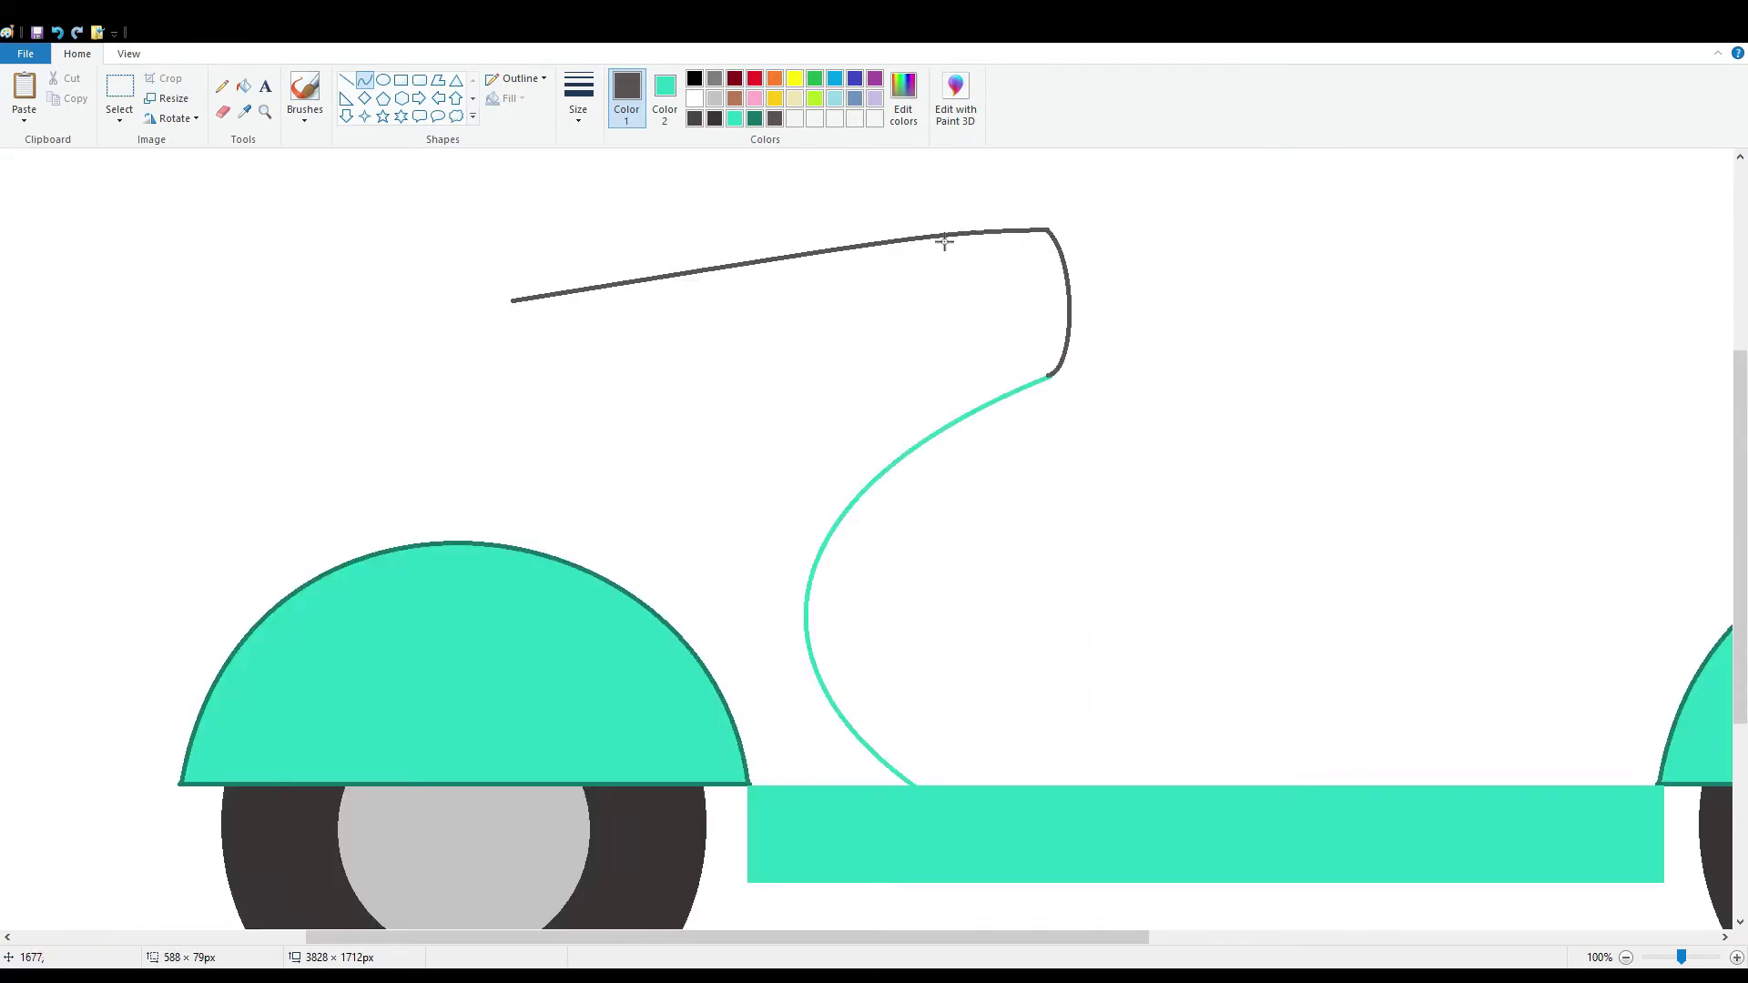
pyautogui.moveTo(940, 242); pyautogui.dragTo(562, 234)
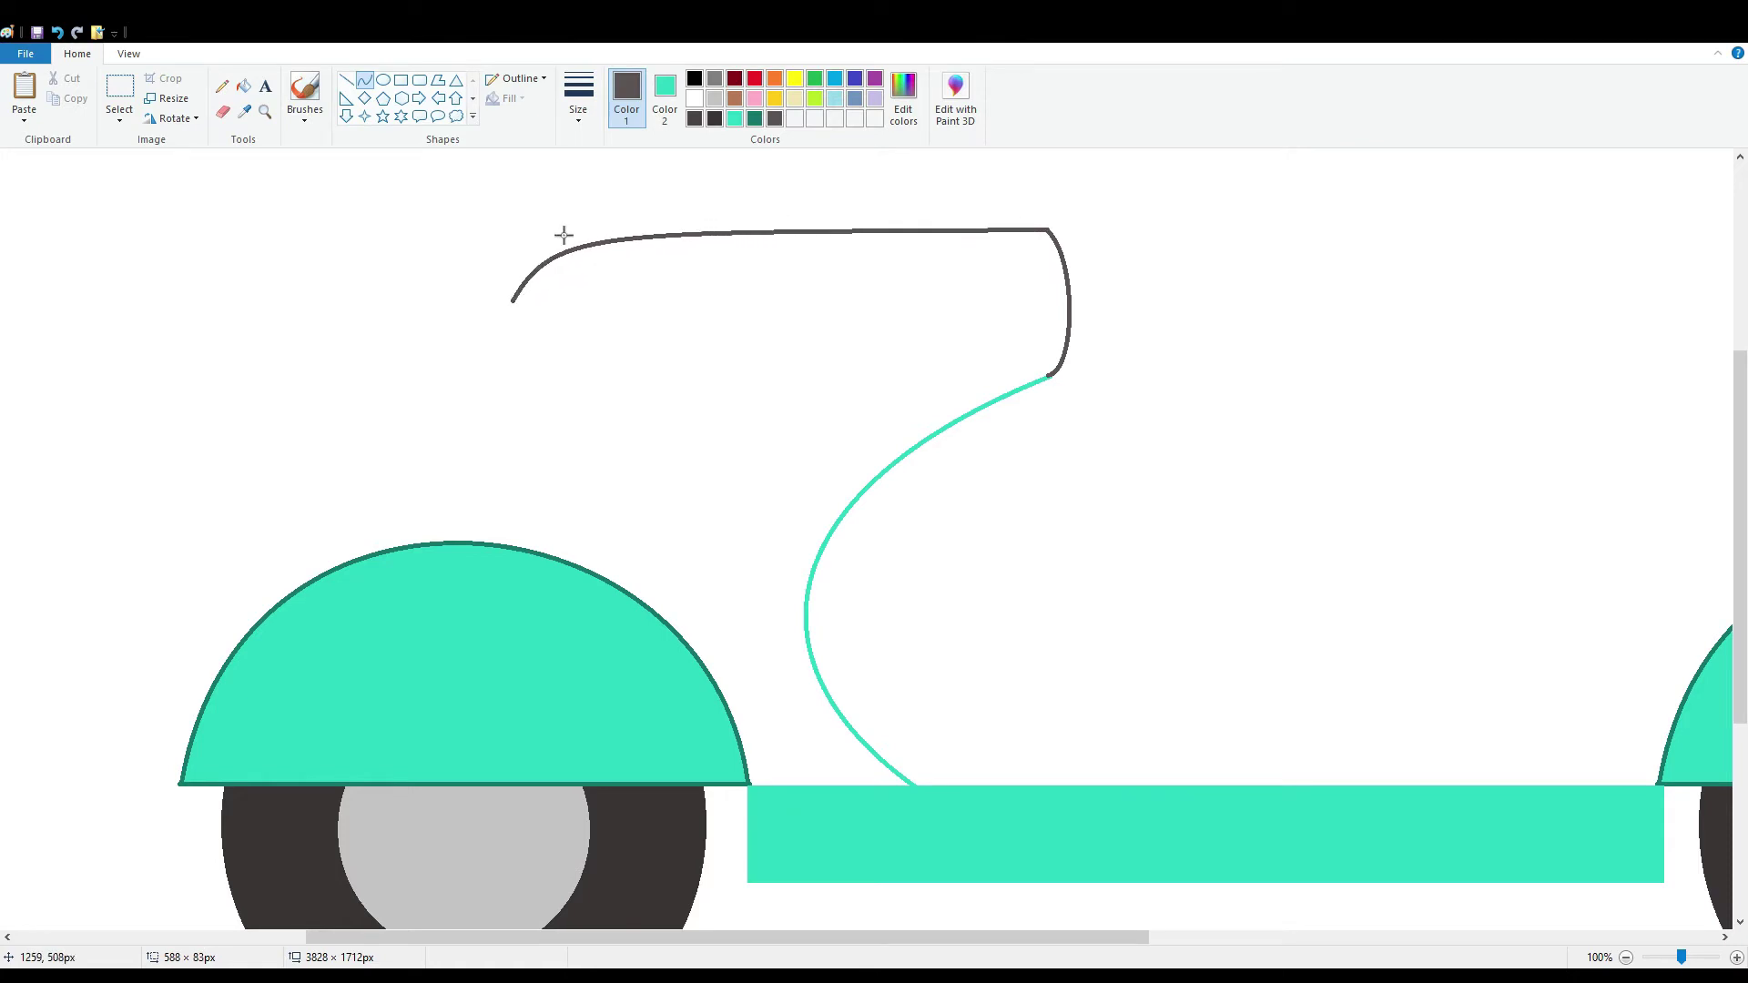
pyautogui.moveTo(518, 290); pyautogui.dragTo(1047, 377)
pyautogui.moveTo(522, 333); pyautogui.dragTo(637, 424)
# Draw a mint S-shaped curve from the seat's rear end down to the rear fender and fill the enclosed body with mint
pyautogui.click(734, 118)
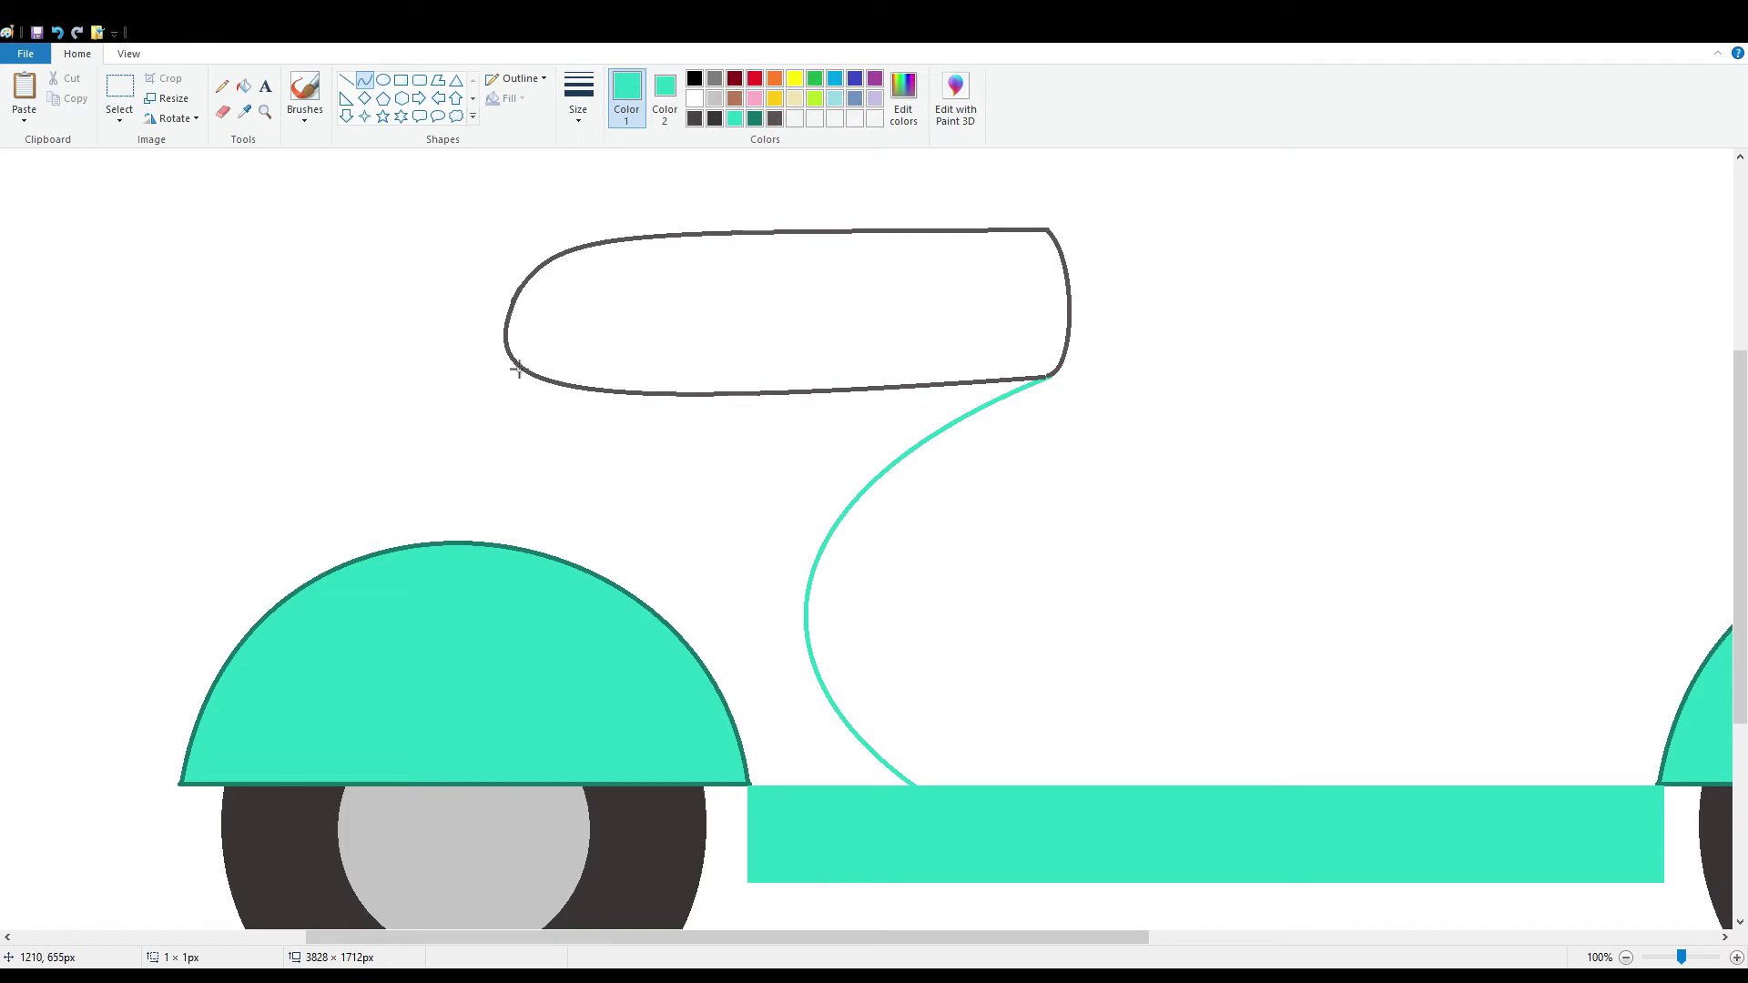
pyautogui.moveTo(512, 360); pyautogui.dragTo(402, 546)
pyautogui.moveTo(492, 450); pyautogui.dragTo(447, 480)
pyautogui.moveTo(405, 550); pyautogui.dragTo(453, 567)
pyautogui.moveTo(570, 359); pyautogui.dragTo(625, 375)
pyautogui.click(243, 86)
pyautogui.click(597, 483)
# Widen the hollow below the seat's rear end with a mint curve about 127 × 149 px and fill the gap with mint
pyautogui.click(365, 81)
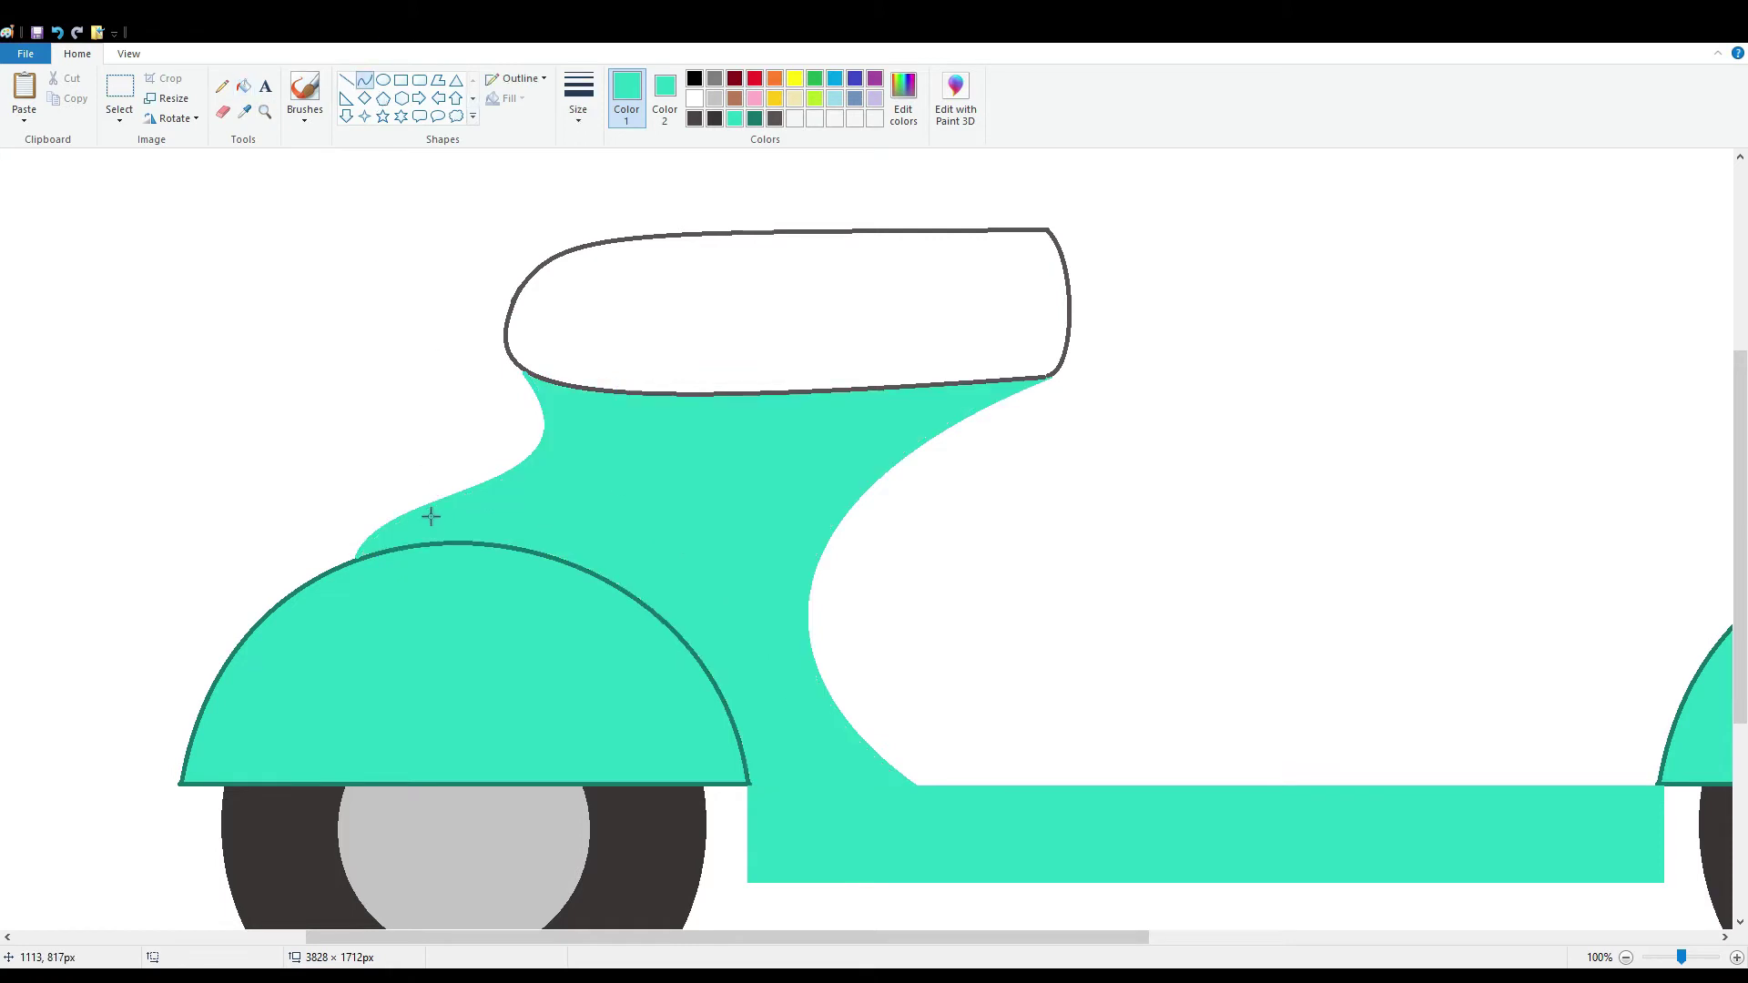
pyautogui.moveTo(429, 508); pyautogui.dragTo(522, 374)
pyautogui.moveTo(478, 442); pyautogui.dragTo(534, 450)
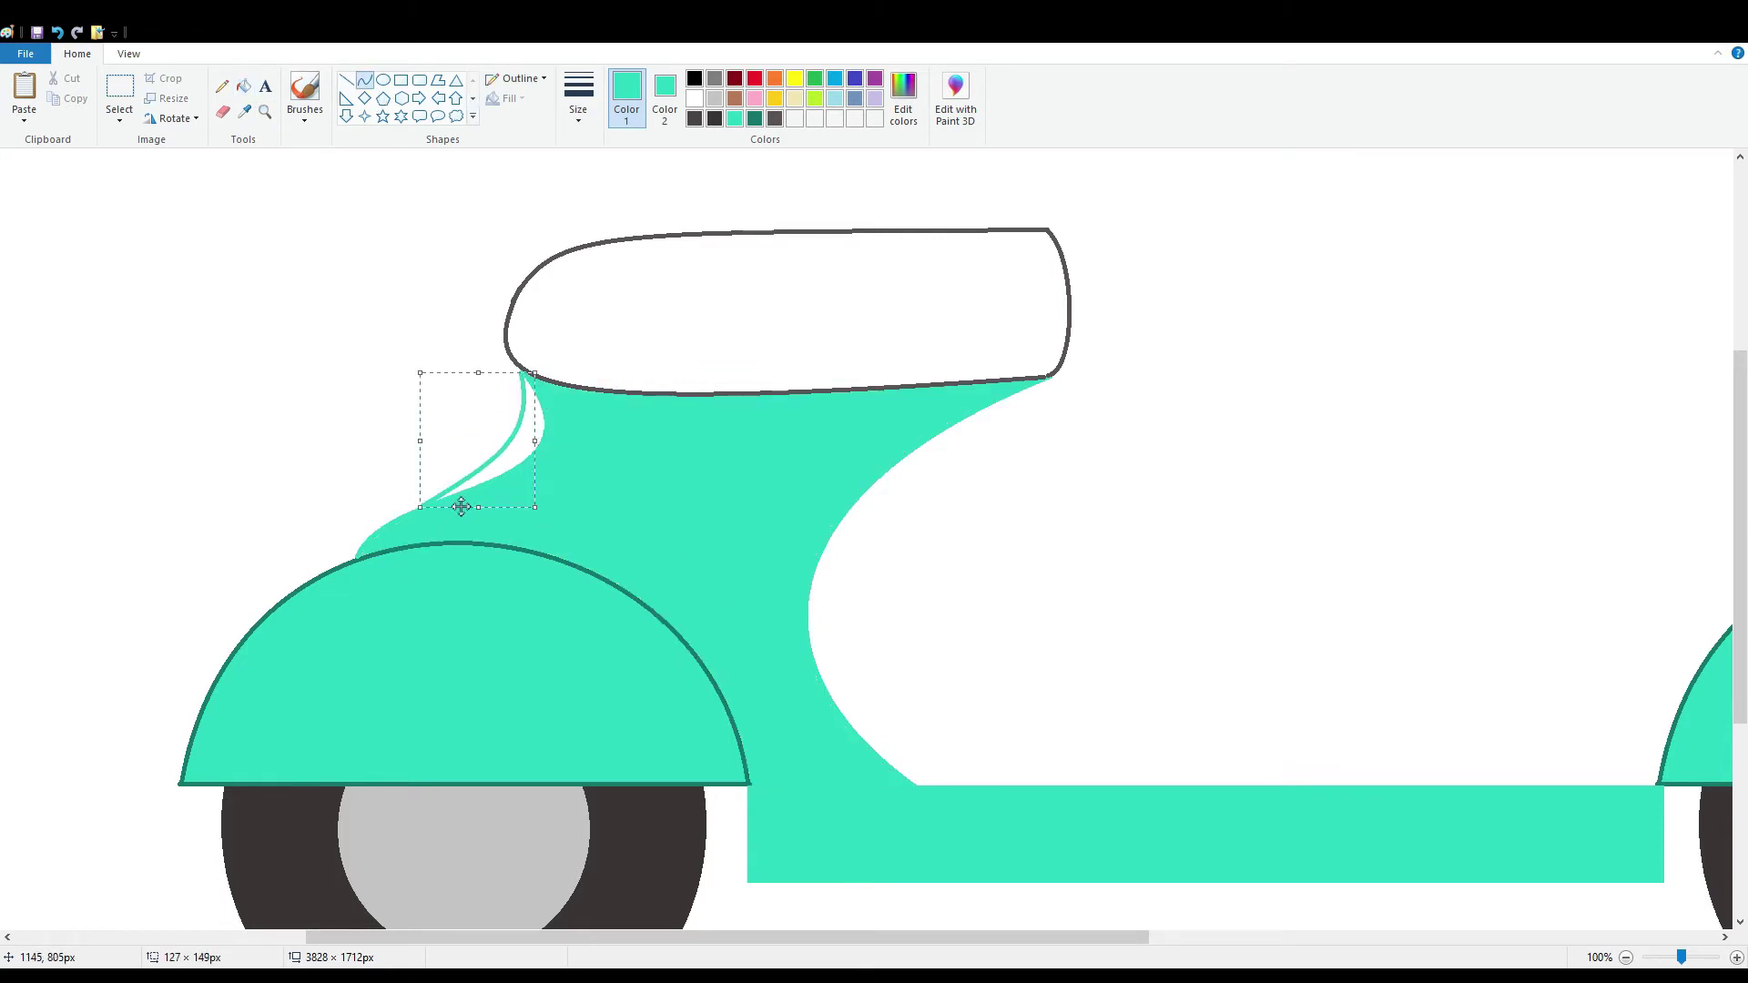
pyautogui.click(336, 215)
pyautogui.click(243, 85)
pyautogui.click(541, 428)
# Draw a dark red curved tail light on the body's rear edge below the seat and fill it with red
pyautogui.click(365, 80)
pyautogui.click(755, 78)
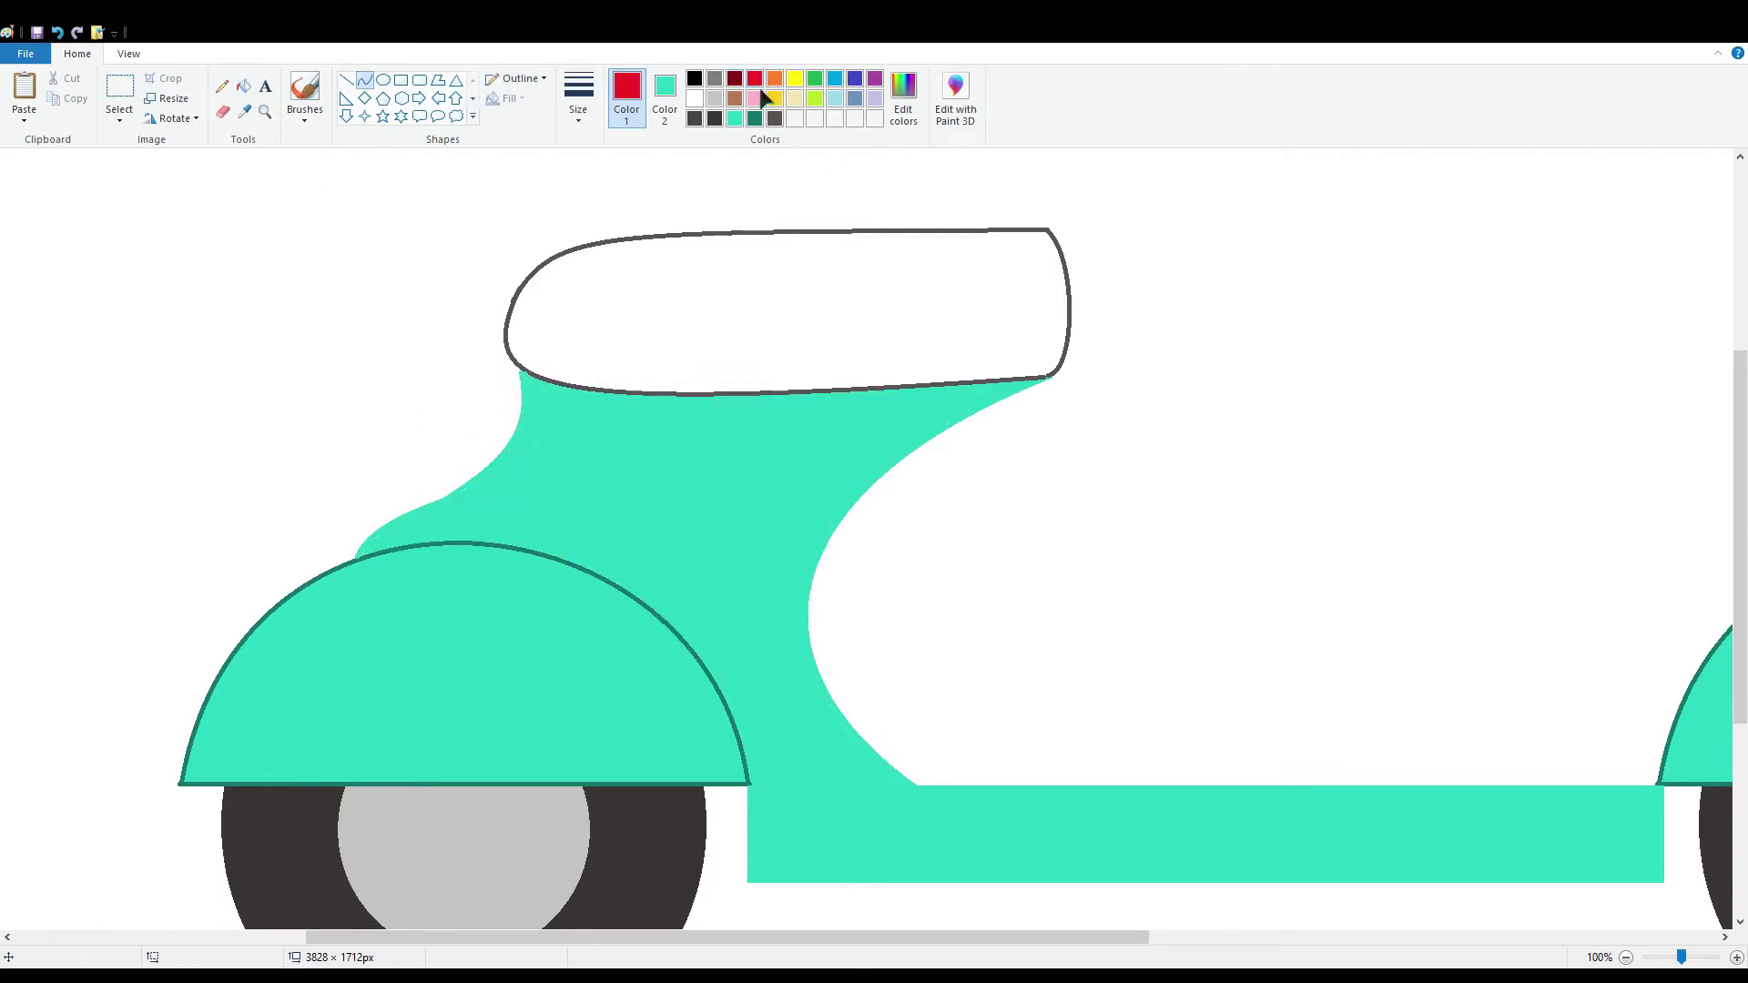
pyautogui.click(737, 79)
pyautogui.moveTo(518, 382); pyautogui.dragTo(469, 478)
pyautogui.moveTo(491, 419)
pyautogui.mouseDown()
pyautogui.moveTo(488, 385)
pyautogui.moveTo(452, 469)
pyautogui.mouseUp()
pyautogui.click(243, 86)
pyautogui.click(755, 78)
pyautogui.click(491, 428)
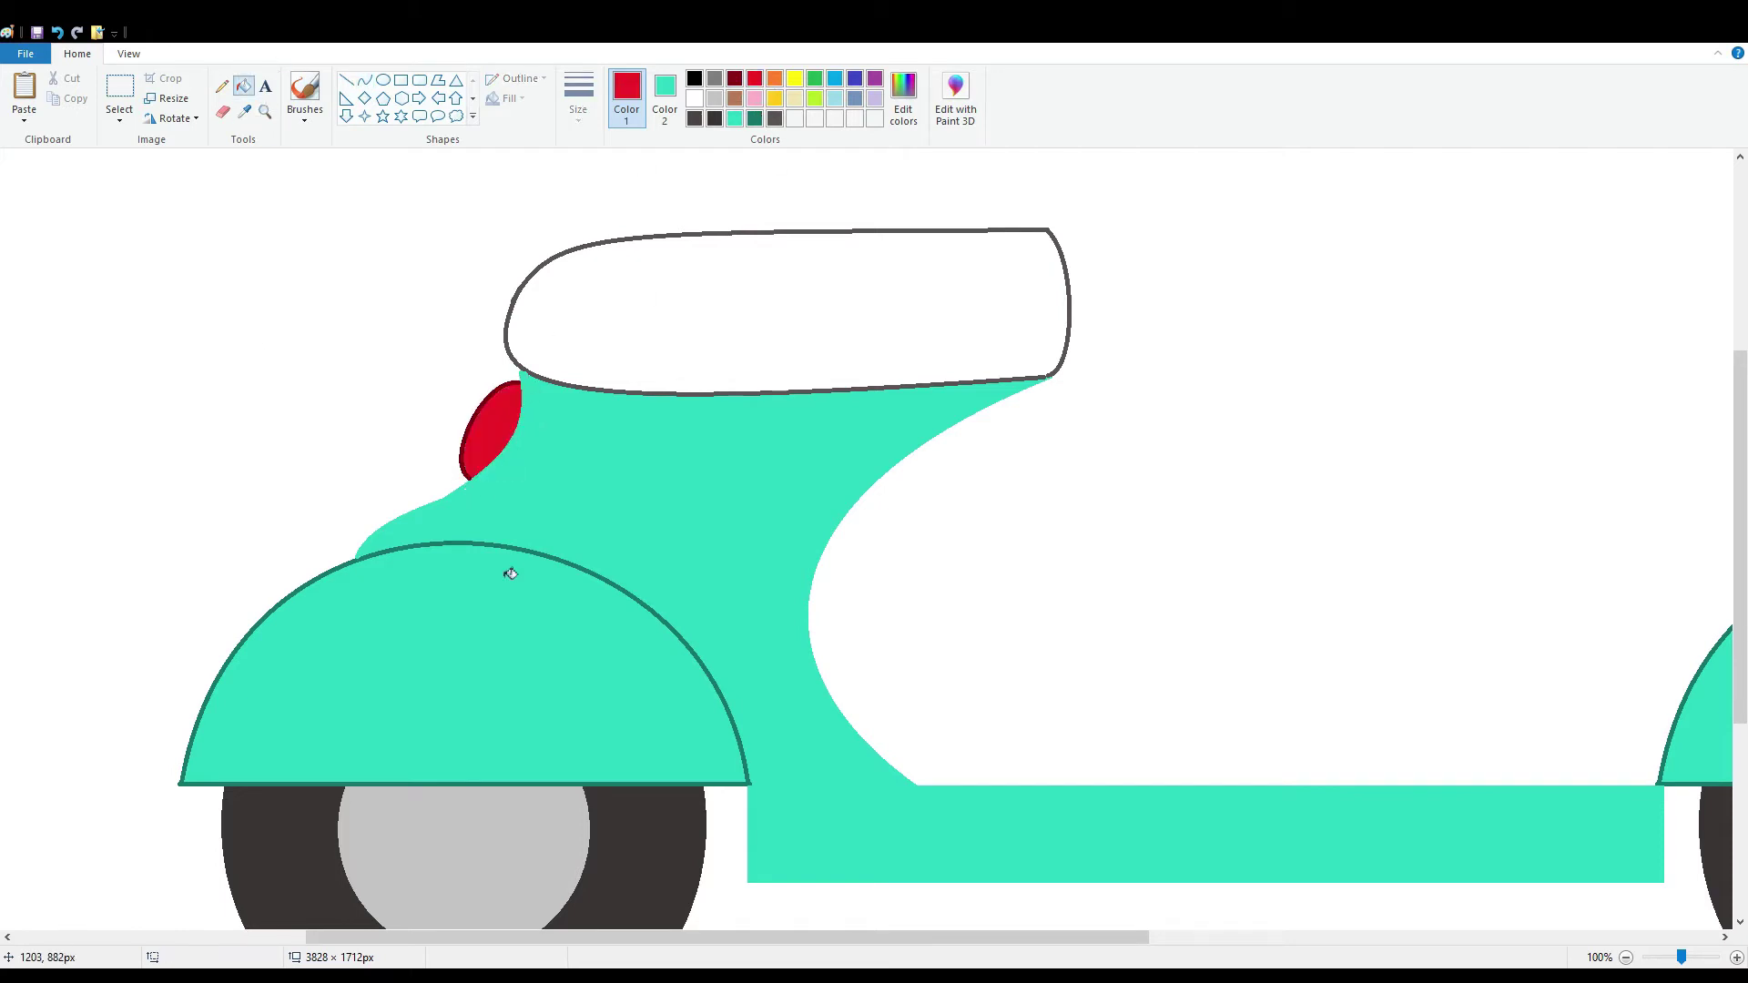
# Fill the seat with the dark grey sampled from its outline
pyautogui.click(244, 112)
pyautogui.click(549, 262)
pyautogui.click(601, 316)
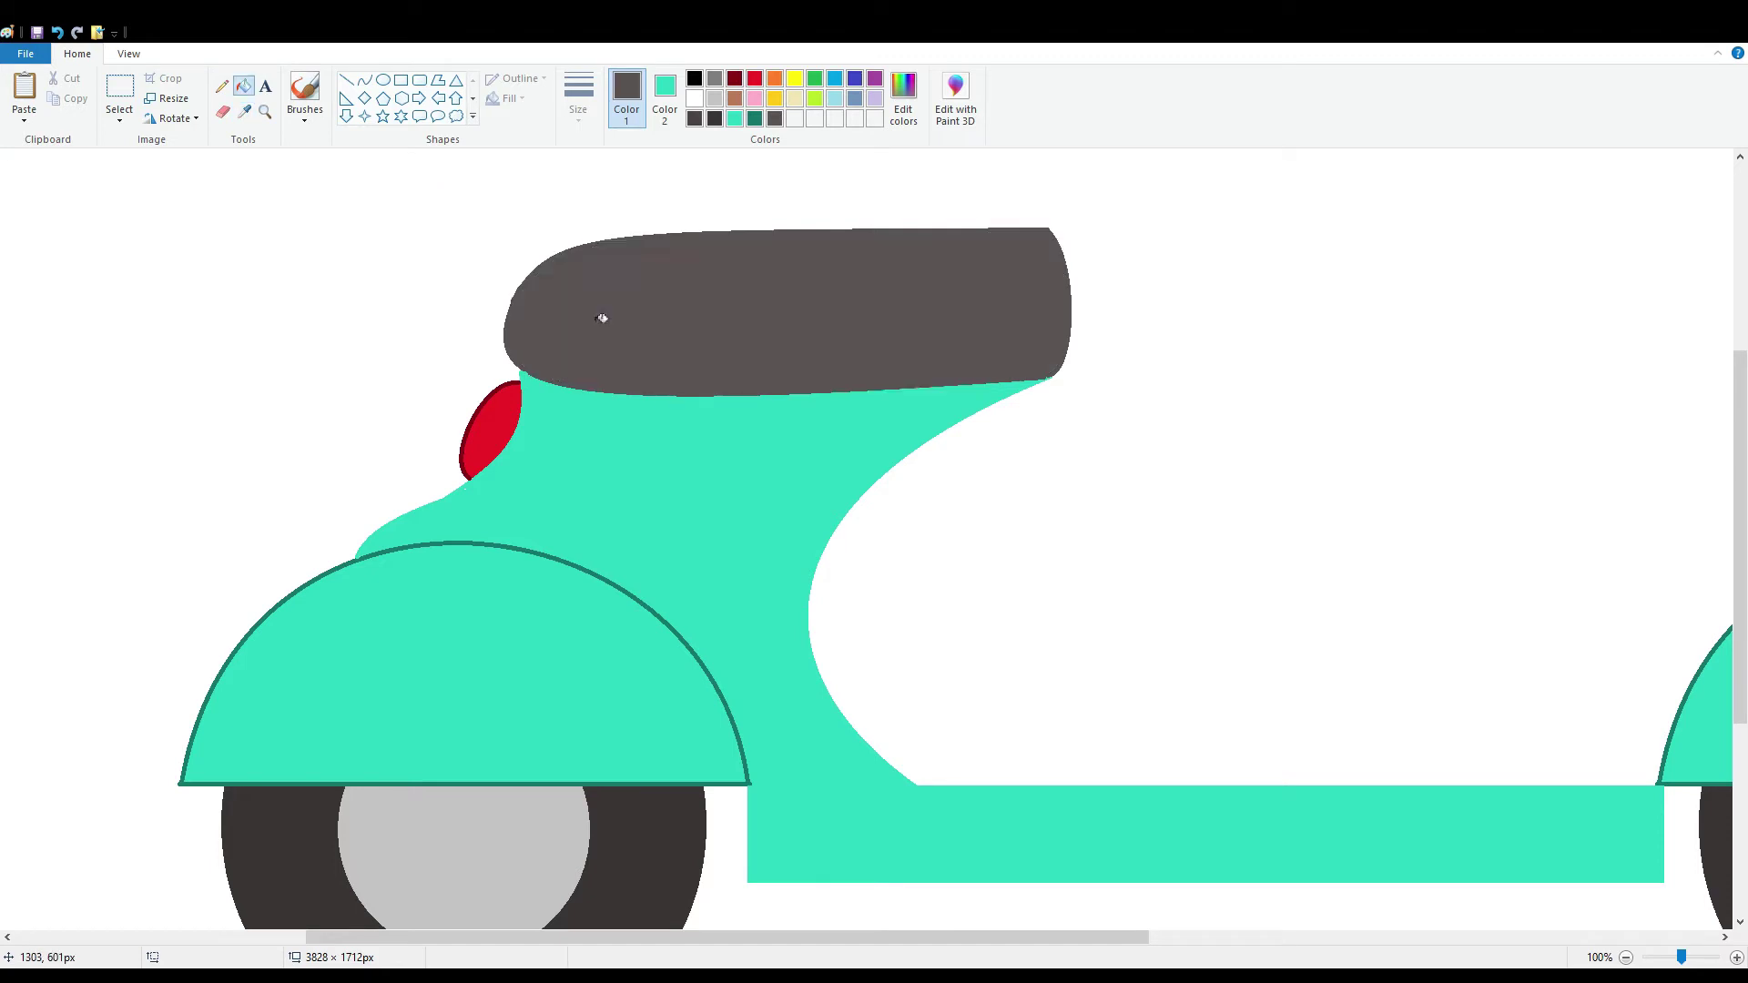
pyautogui.scroll(2, 601, 316)
pyautogui.scroll(-2, 1148, 792)
pyautogui.click(1625, 958)
pyautogui.click(119, 91)
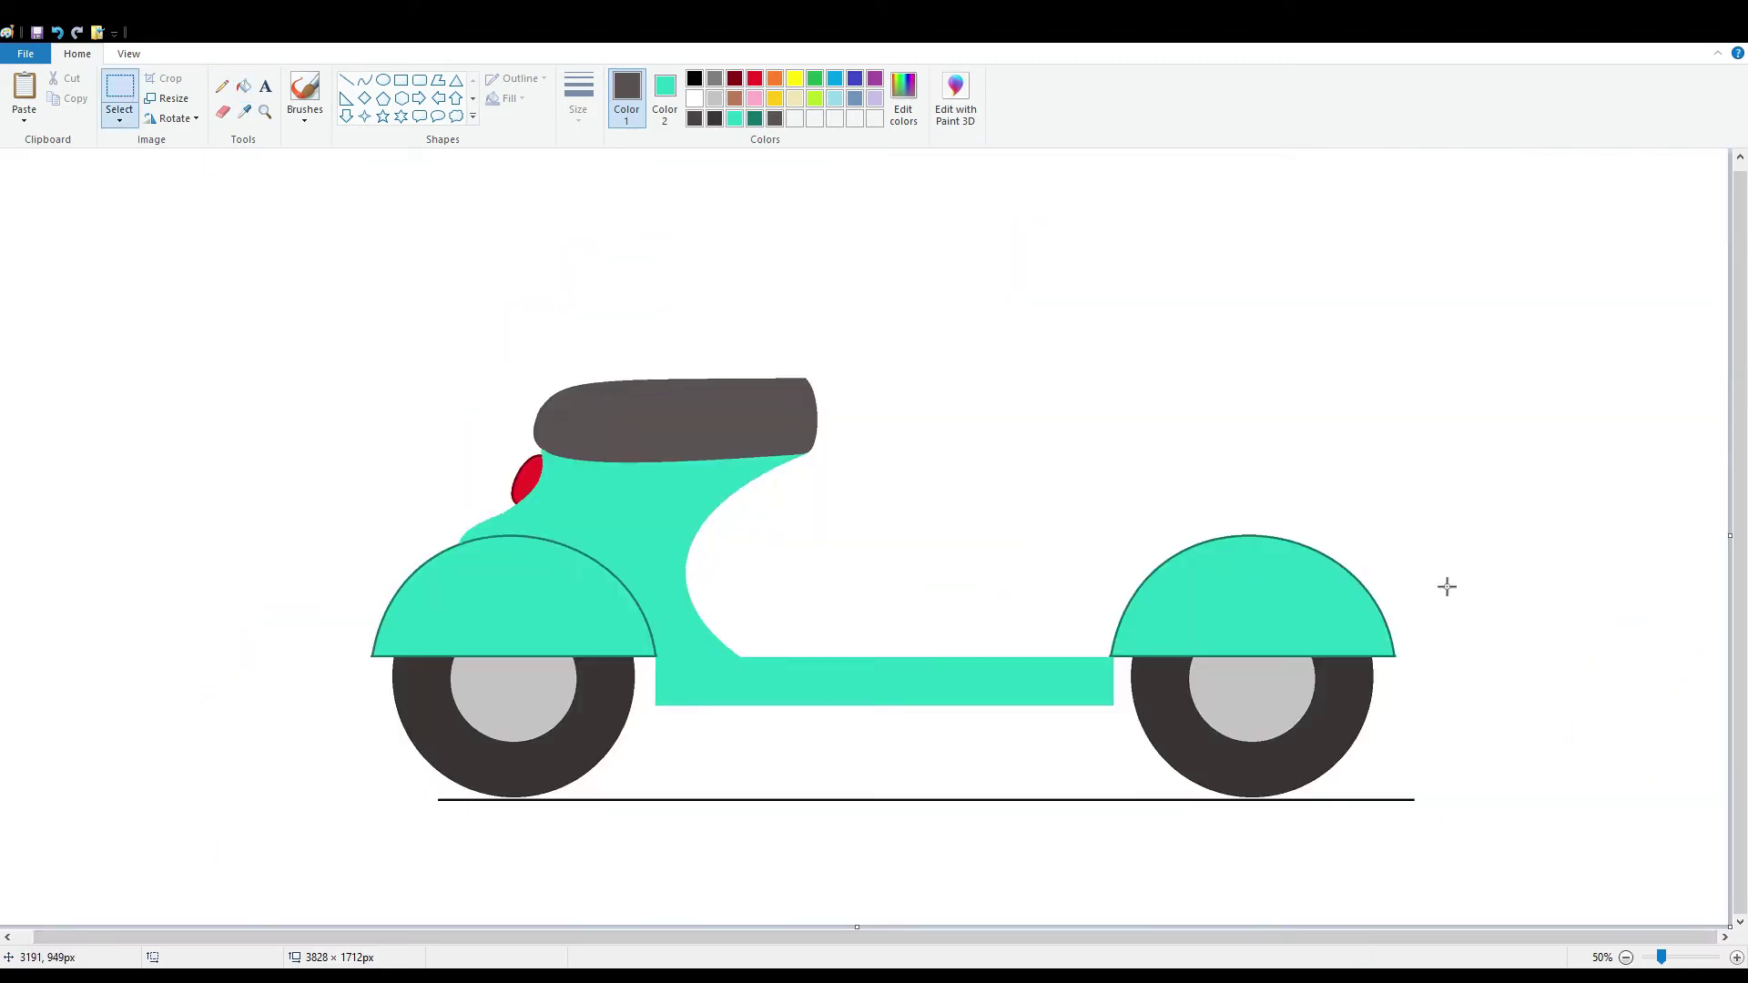
pyautogui.moveTo(1000, 451)
pyautogui.mouseDown()
pyautogui.moveTo(1524, 853)
pyautogui.moveTo(1382, 842)
pyautogui.mouseUp()
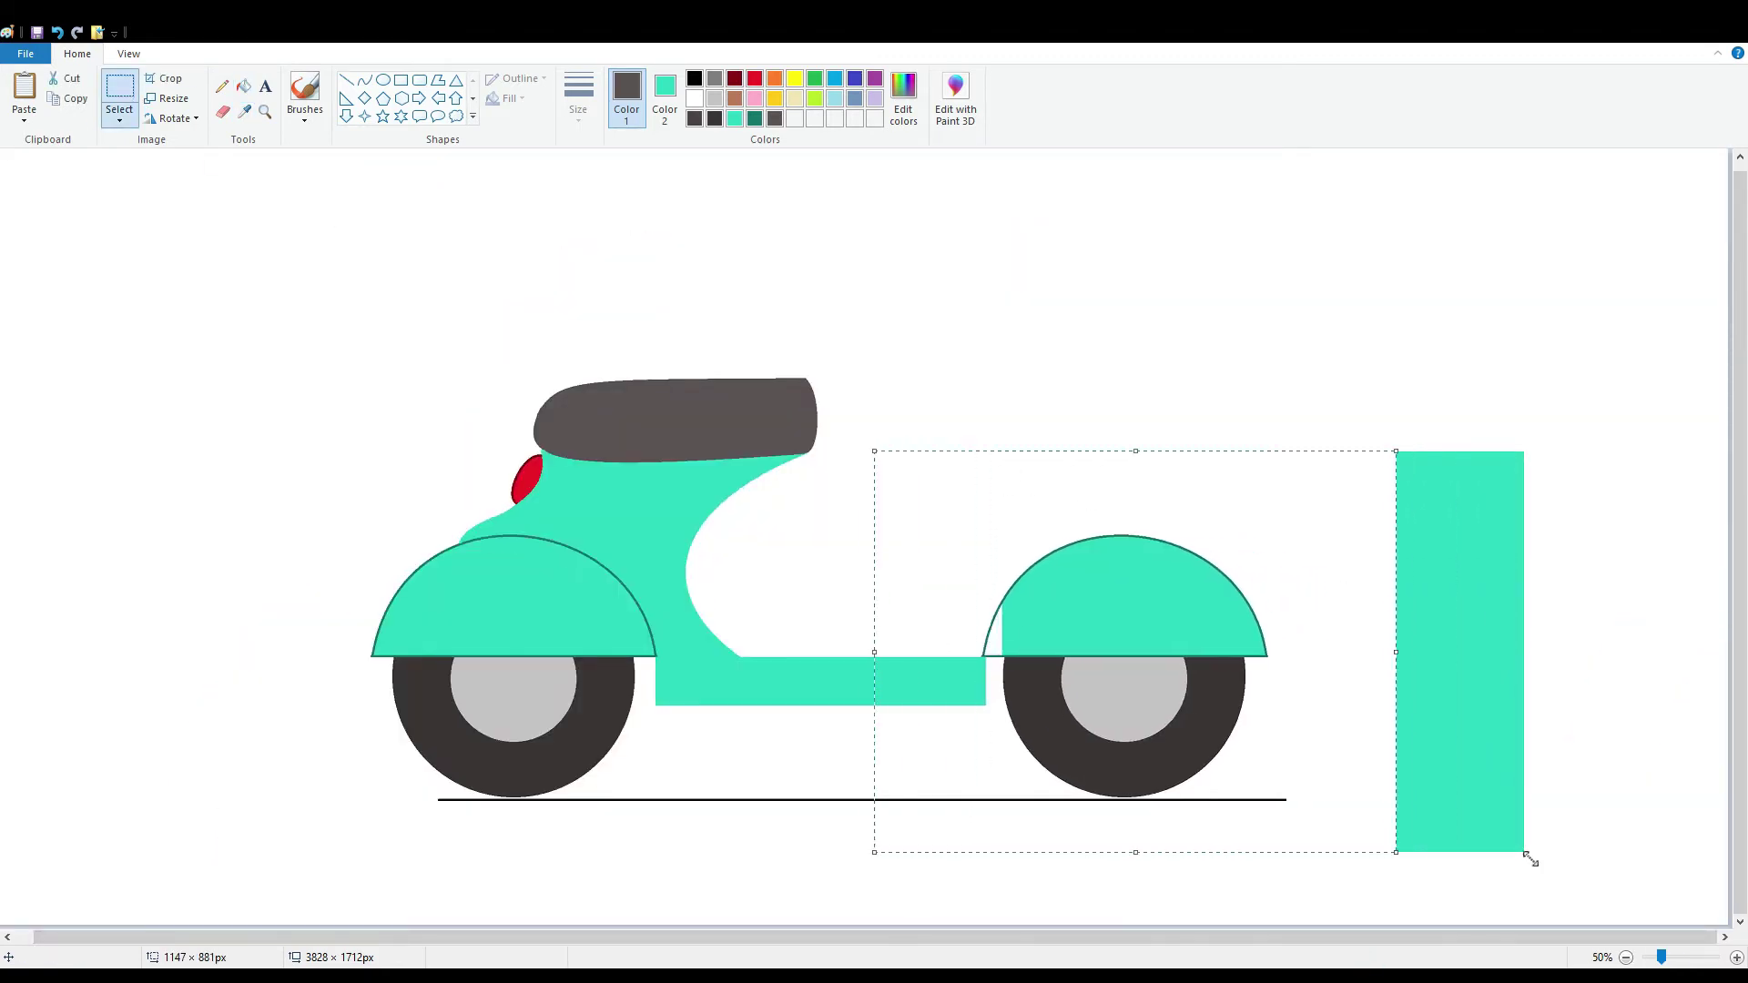
pyautogui.hotkey('ctrl', 'z')
# With white as the background colour, shift the front wheel and adjoining floorboard section towards the rear wheel to shorten the scooter
pyautogui.moveTo(890, 359); pyautogui.dragTo(1537, 932)
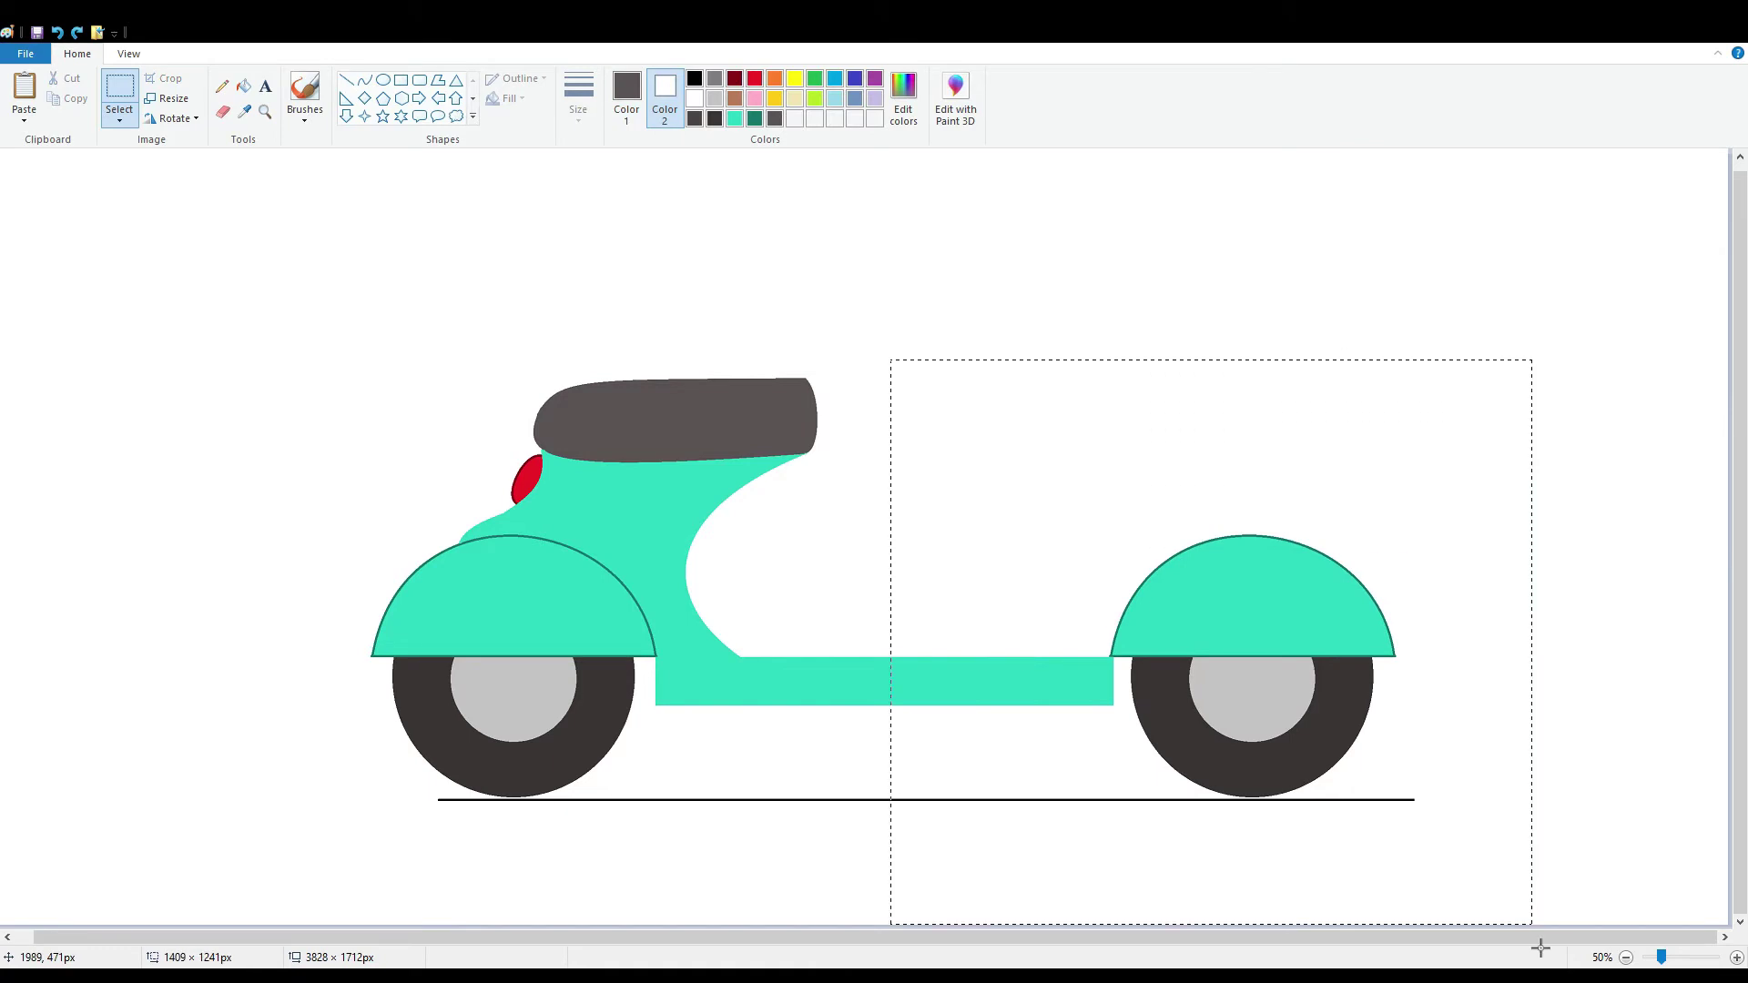
pyautogui.press('Down')
pyautogui.press('Up')
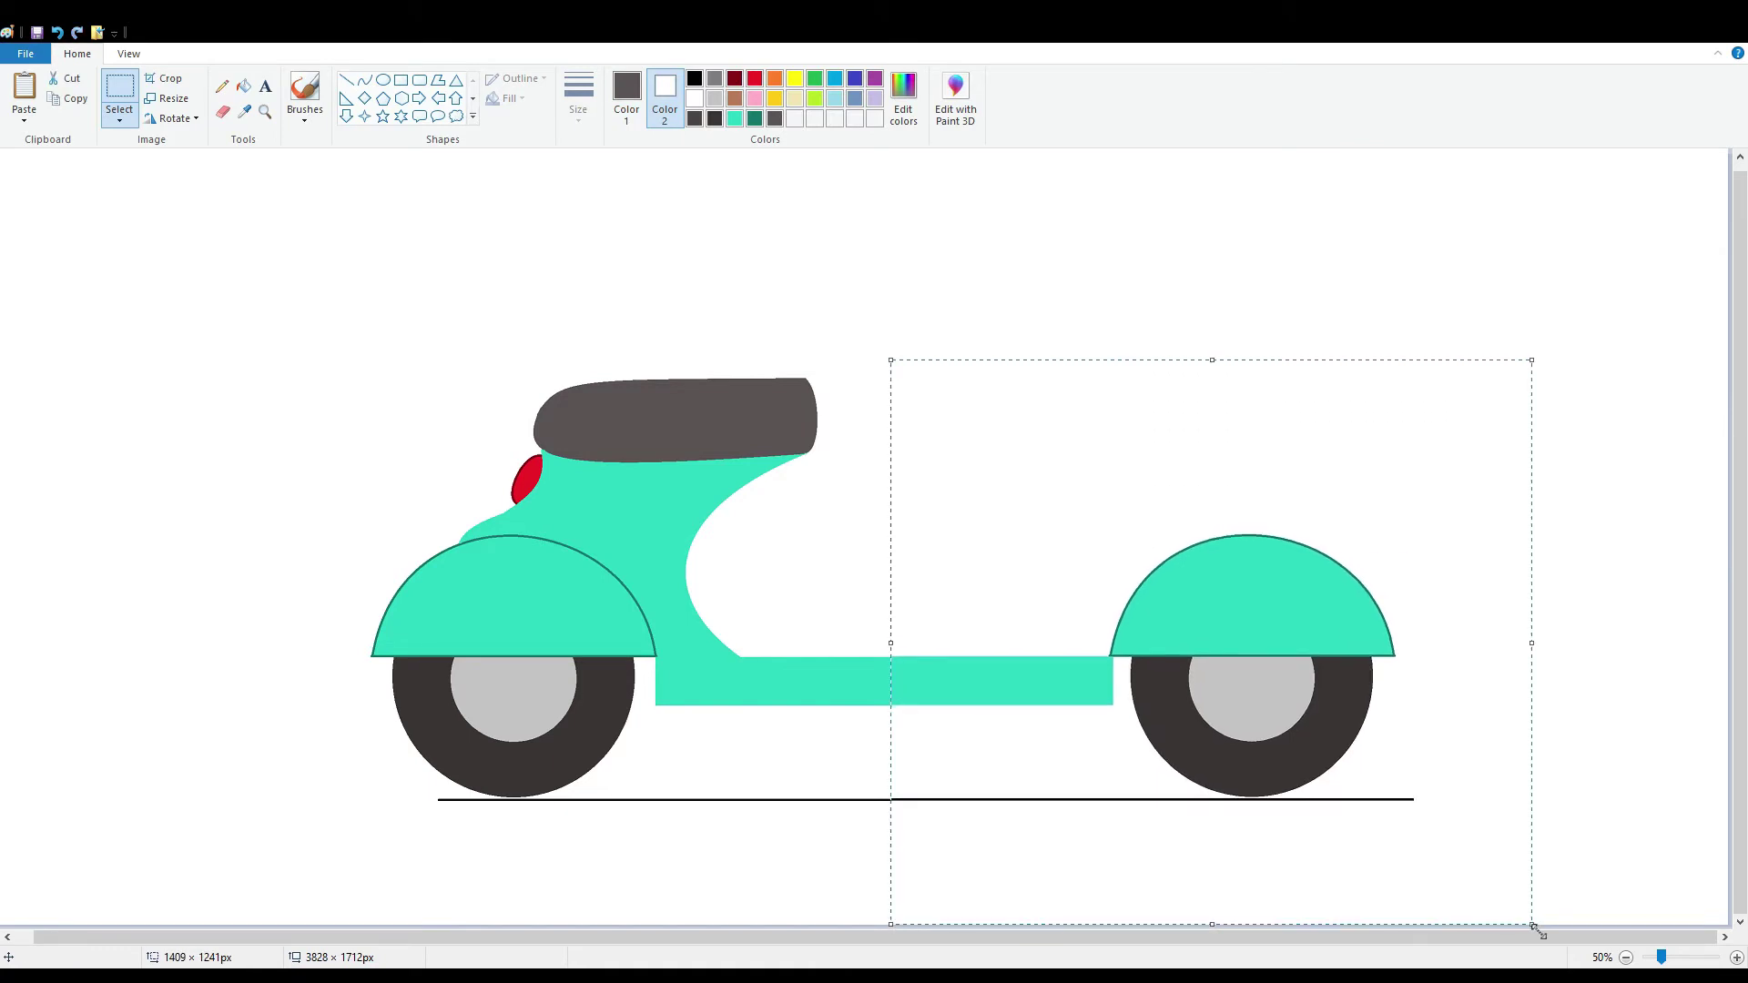
pyautogui.press('Left')
pyautogui.press('Left')
pyautogui.press('Left')
pyautogui.press('Left')
pyautogui.press('Left')
pyautogui.press('Left')
pyautogui.press('Left')
pyautogui.press('Left')
pyautogui.press('Left')
pyautogui.press('Left')
pyautogui.press('Left')
pyautogui.press('Left')
pyautogui.press('Left')
pyautogui.press('Left')
pyautogui.press('Left')
pyautogui.press('Left')
pyautogui.press('Left')
pyautogui.press('Left')
pyautogui.press('Left')
pyautogui.press('Left')
pyautogui.press('Left')
pyautogui.press('Left')
pyautogui.press('Left')
pyautogui.press('Left')
pyautogui.press('Left')
pyautogui.press('Left')
pyautogui.press('Left')
pyautogui.press('Left')
pyautogui.press('Left')
pyautogui.press('Left')
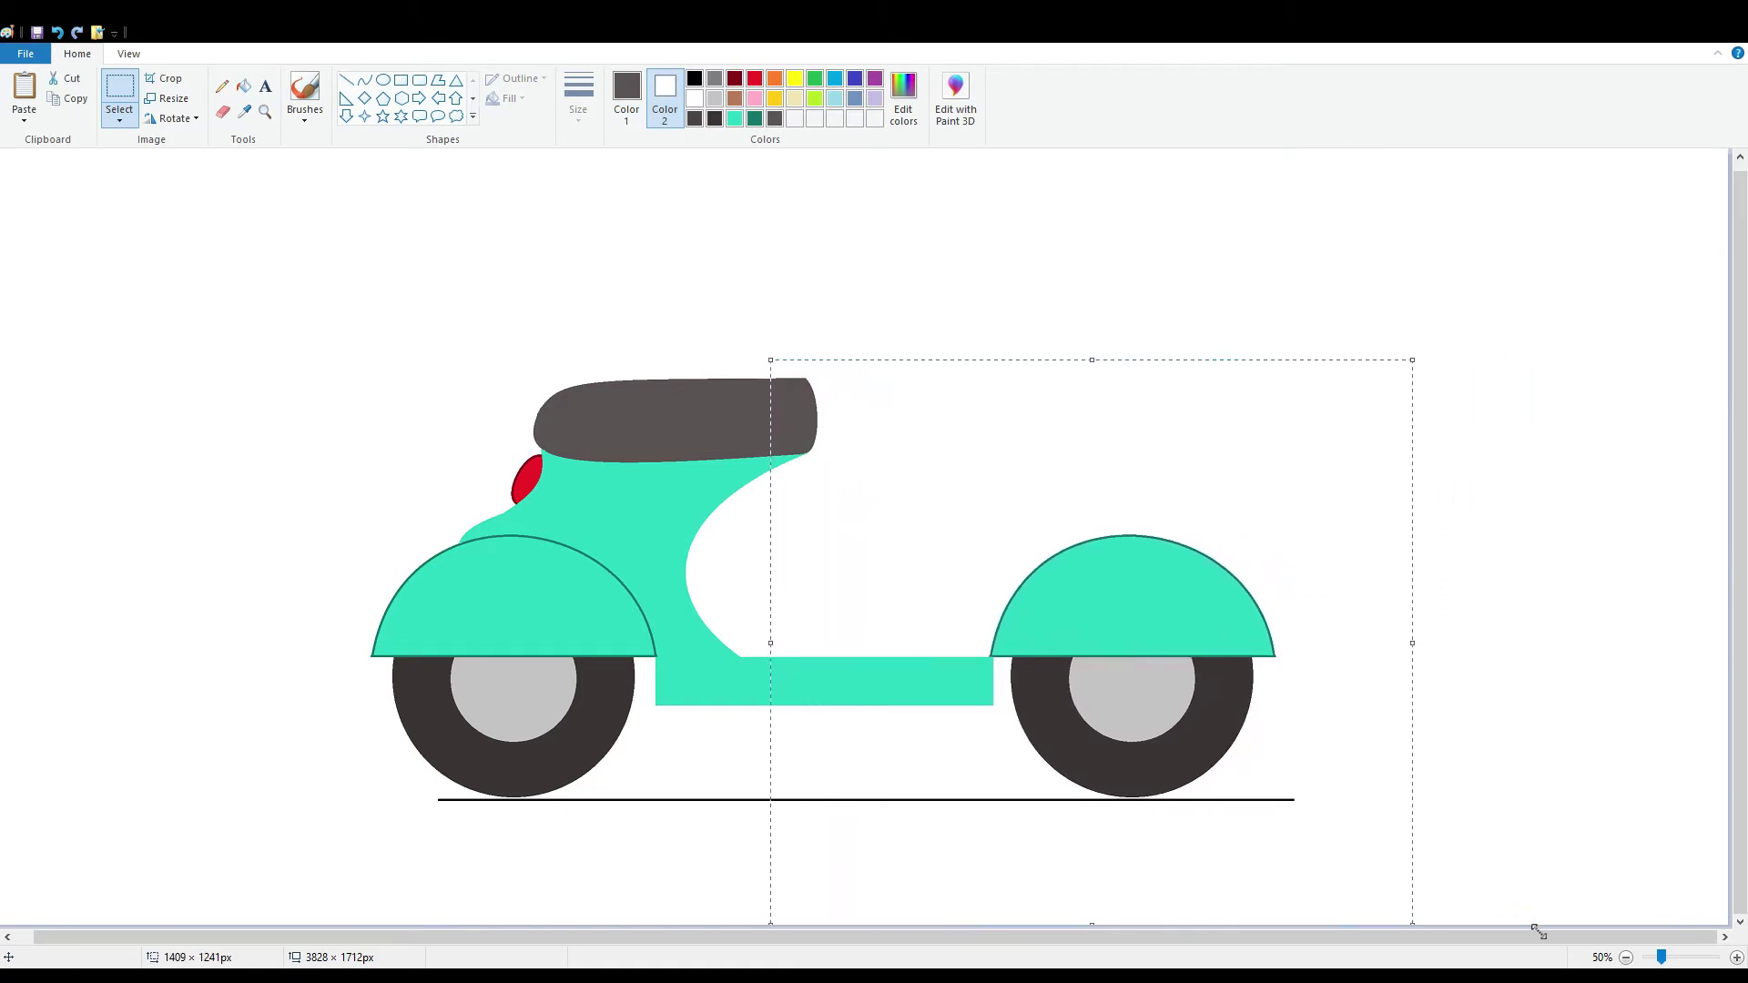
pyautogui.click(1620, 608)
# Draw a mint polygon with a dark green outline, about 281 × 461 px, slanting up from the front fender as the steering column
pyautogui.click(438, 80)
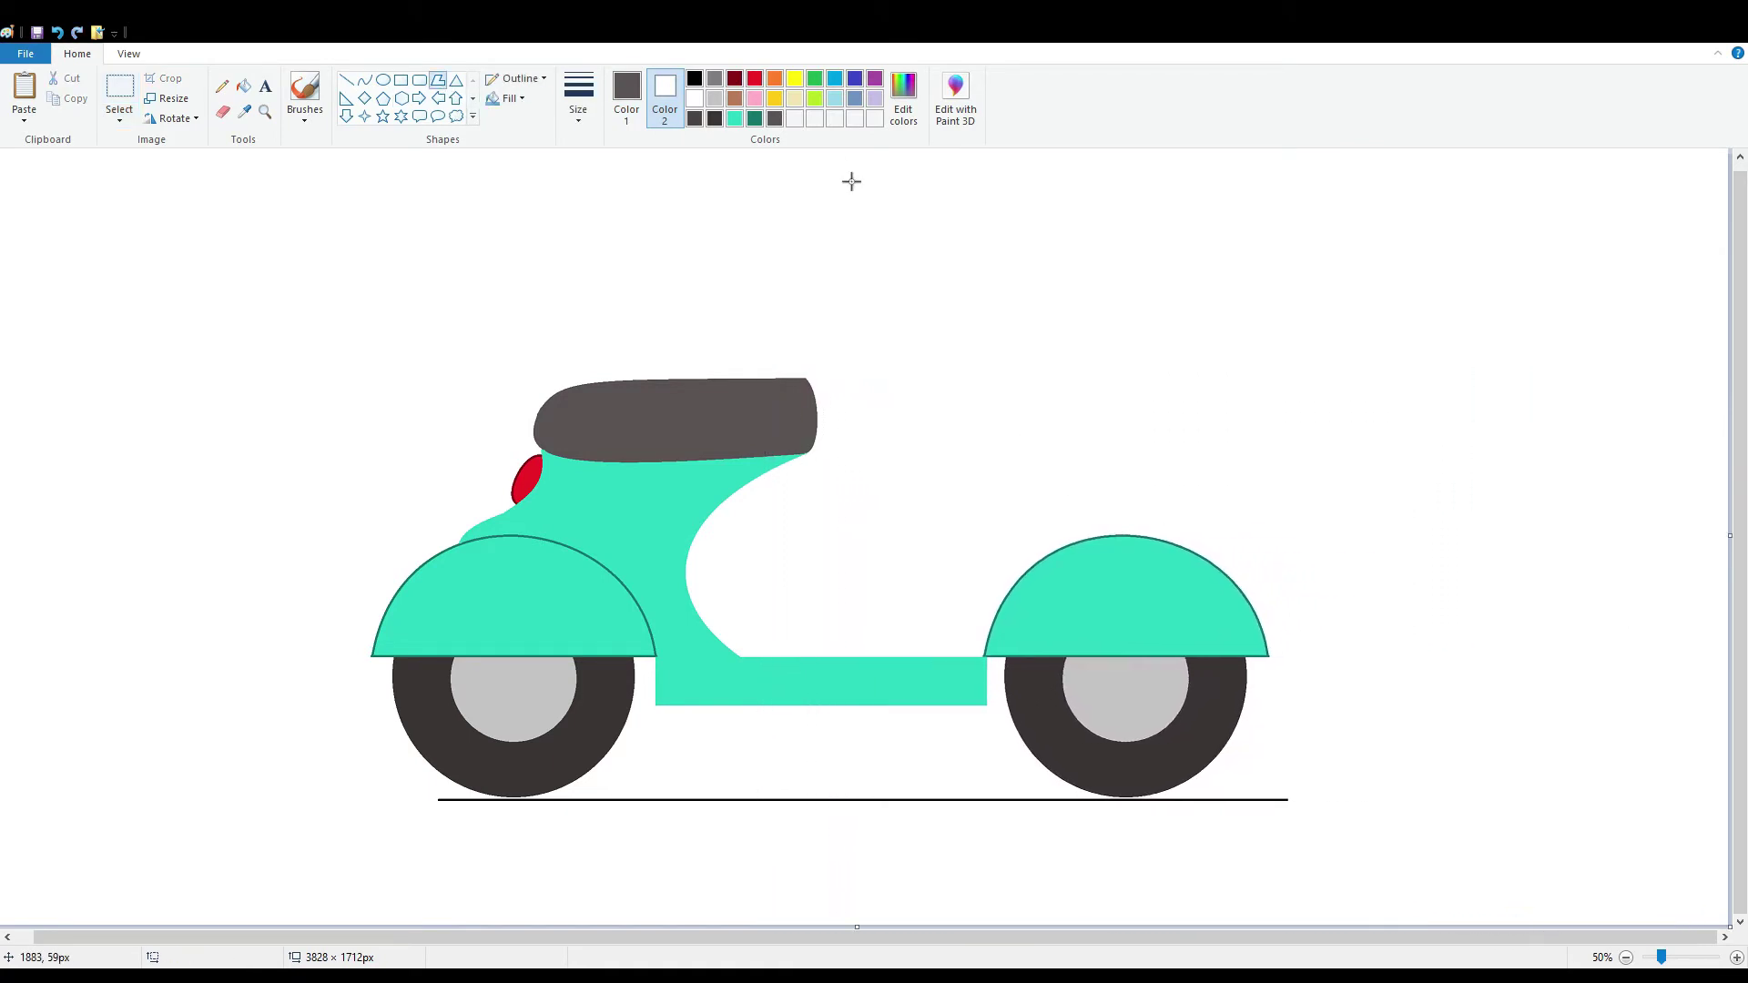
pyautogui.click(755, 120)
pyautogui.moveTo(1126, 545); pyautogui.dragTo(1087, 343)
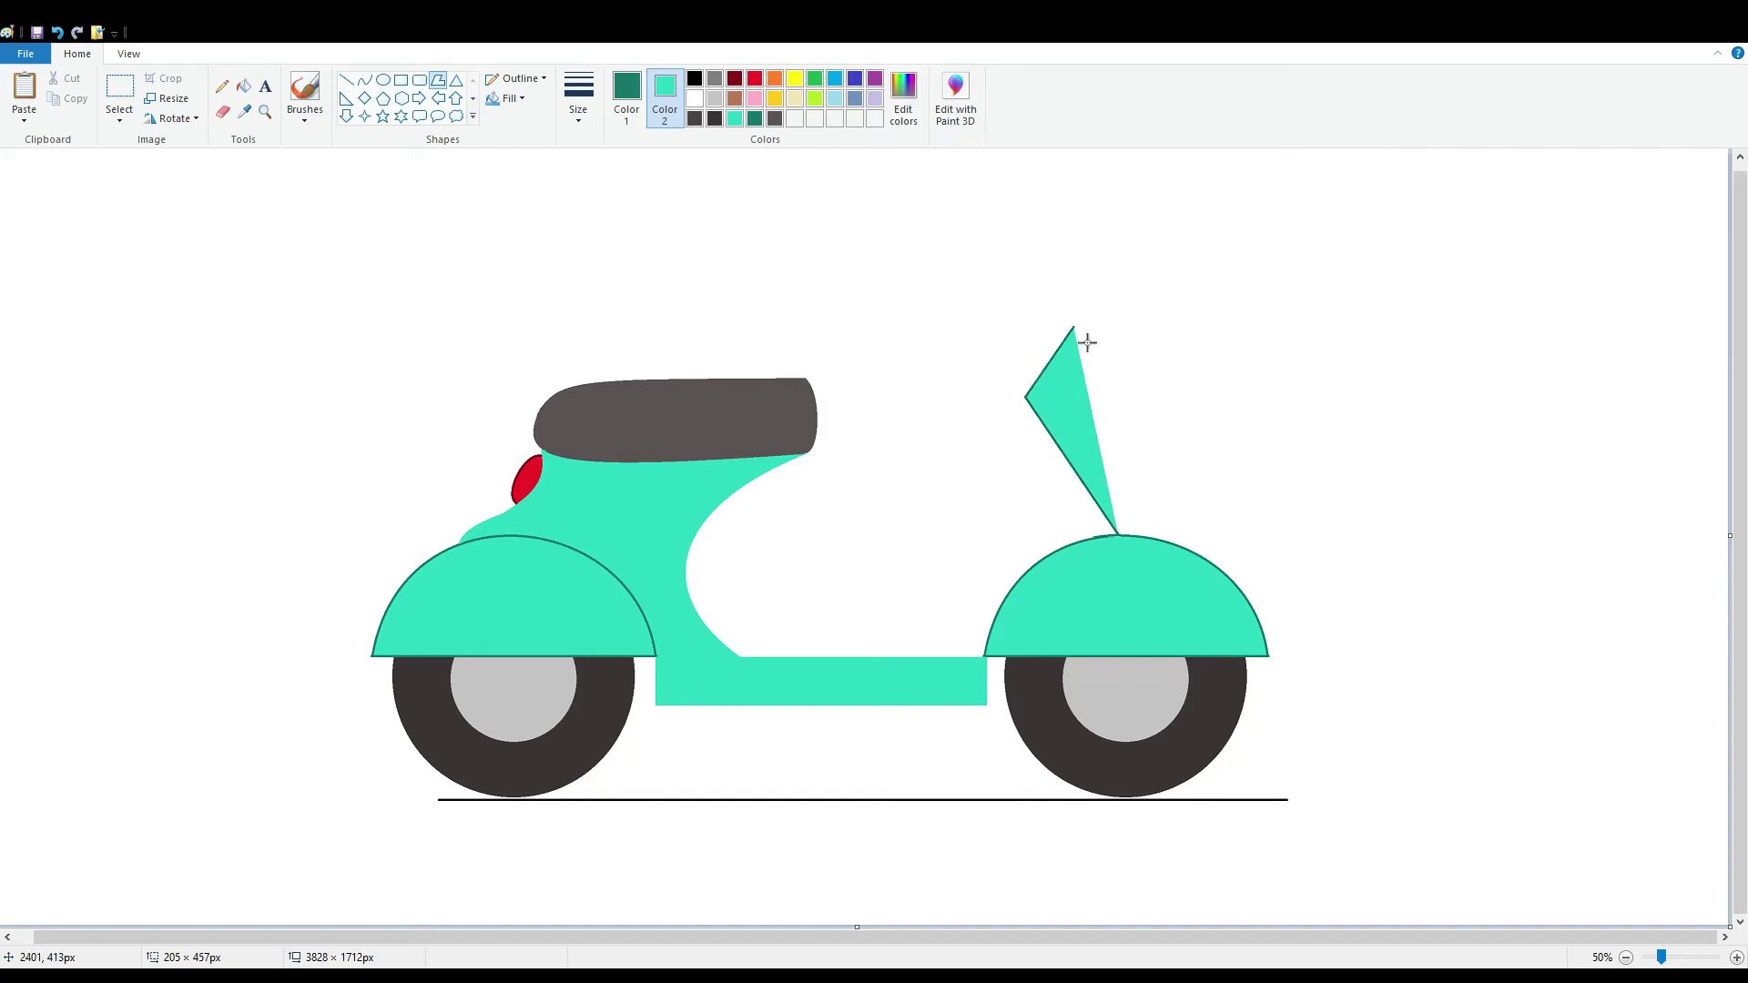
pyautogui.moveTo(1159, 544); pyautogui.dragTo(1233, 448)
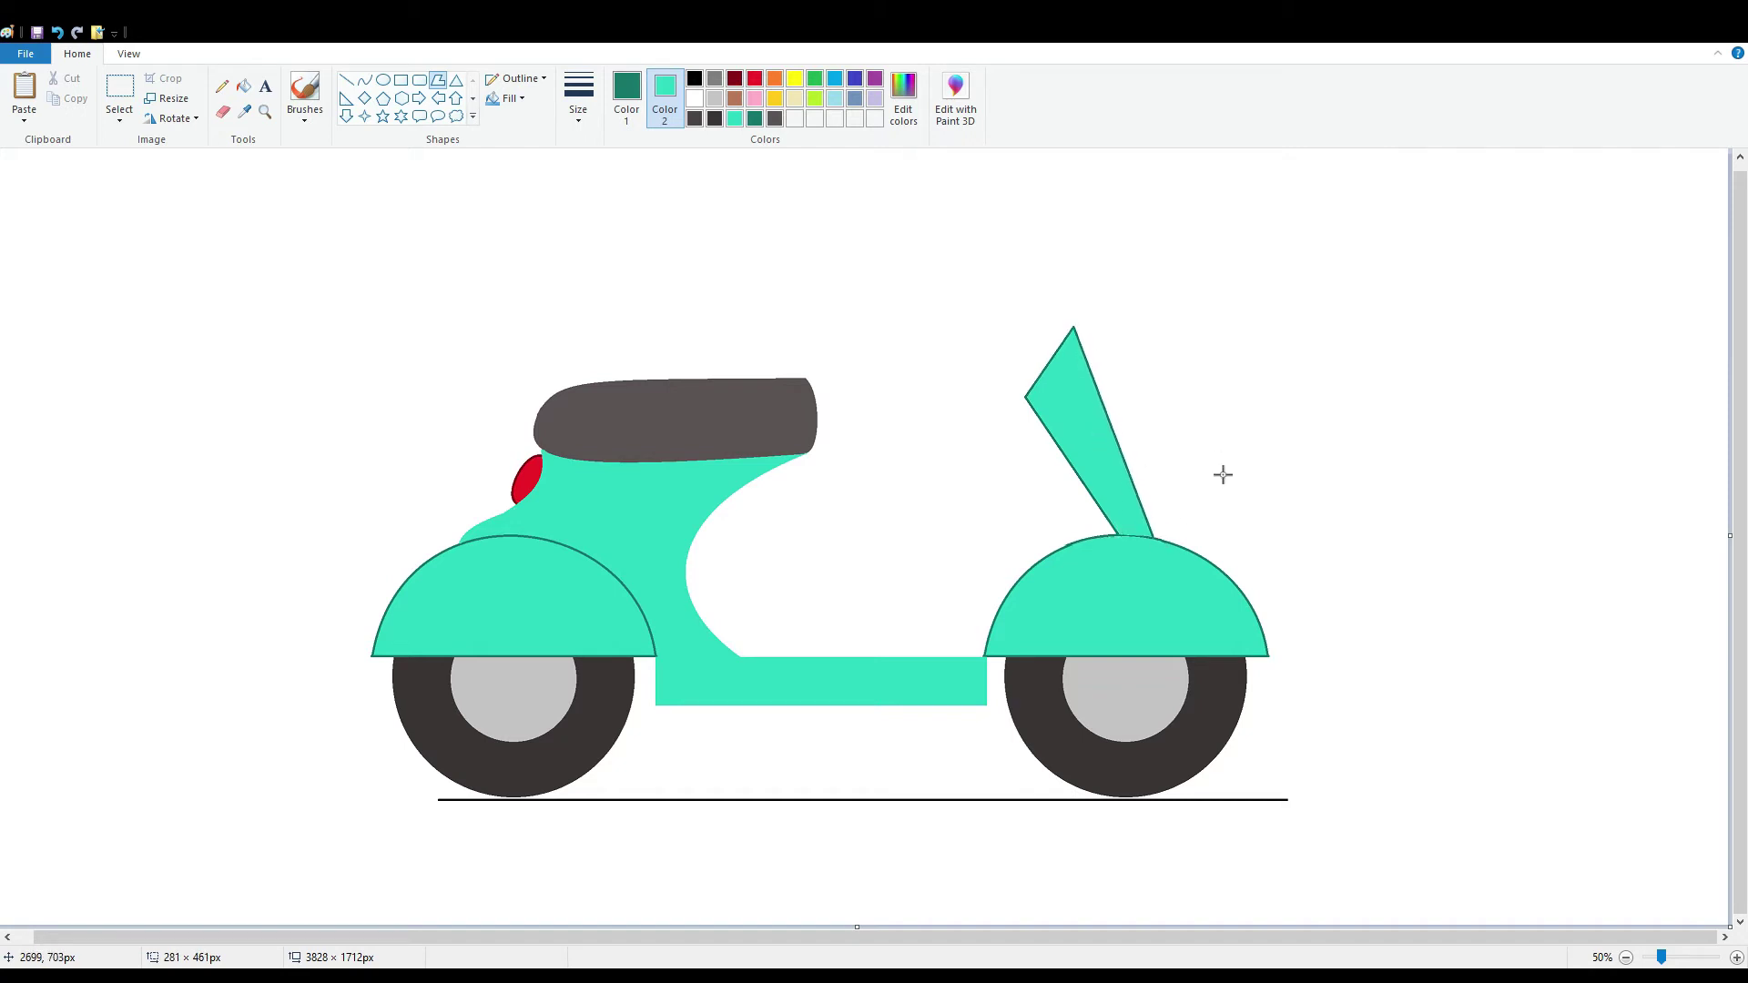
pyautogui.click(119, 88)
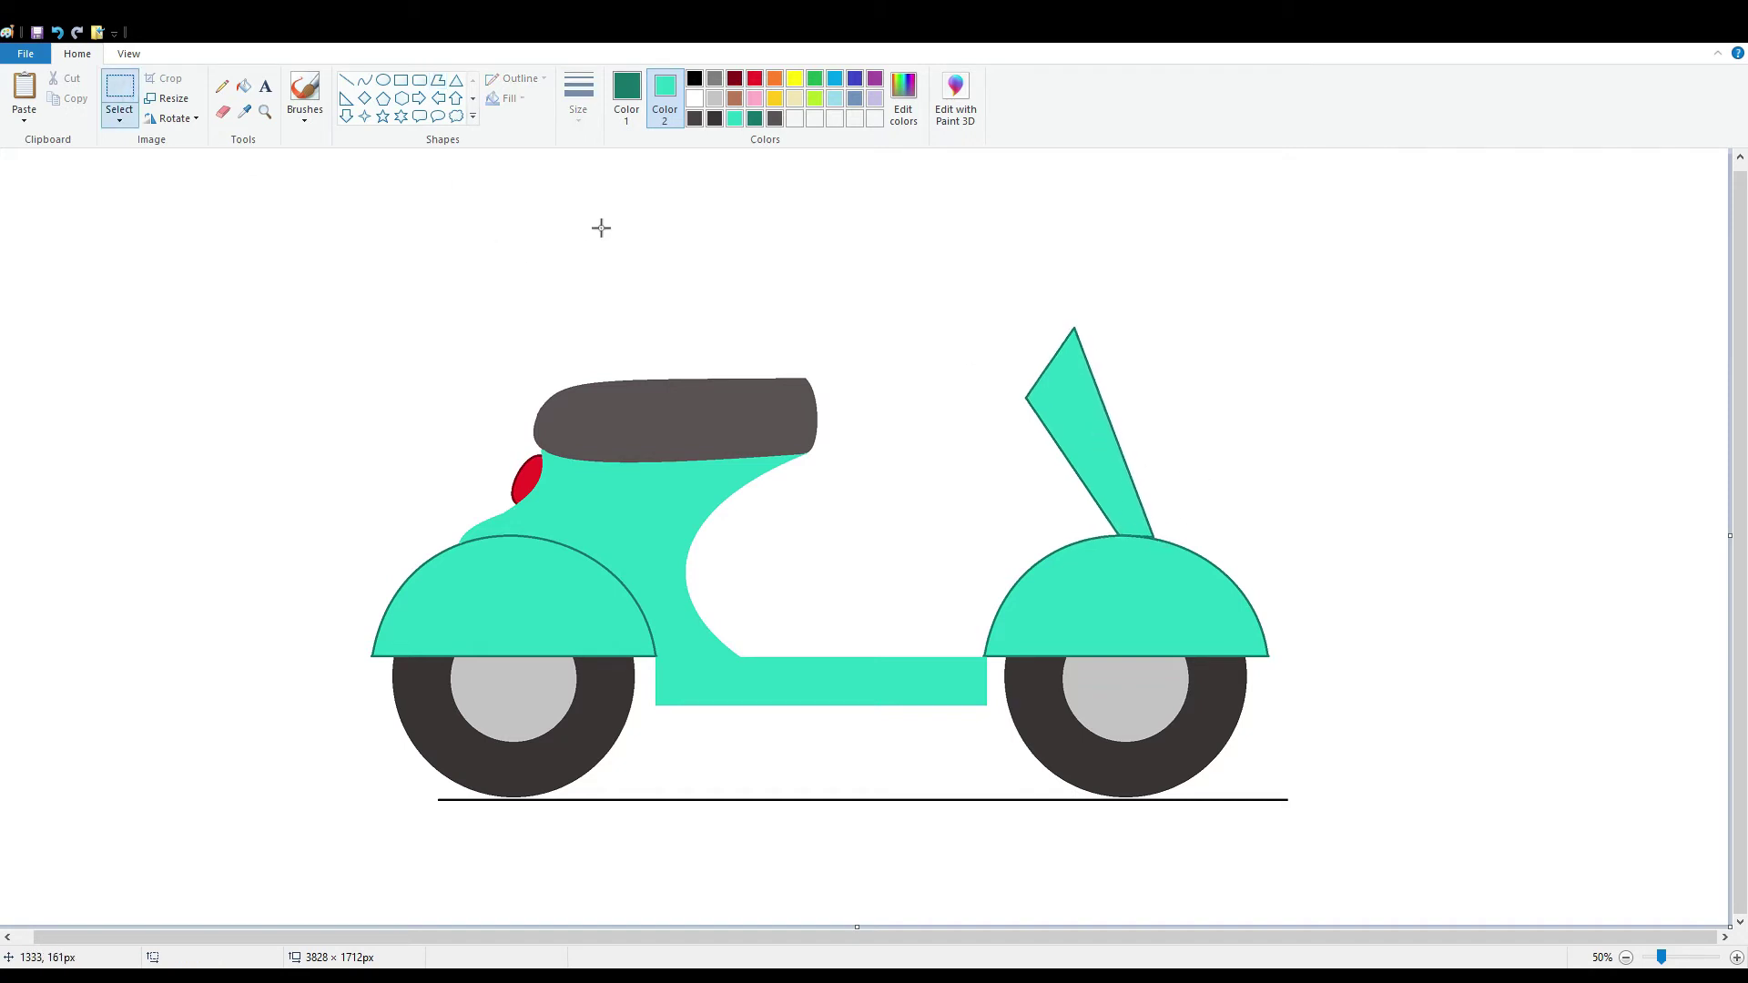
# Draw a cream ellipse with a dark green outline, about 61 × 115 px, on the steering column's tip as the headlight lens
pyautogui.click(383, 80)
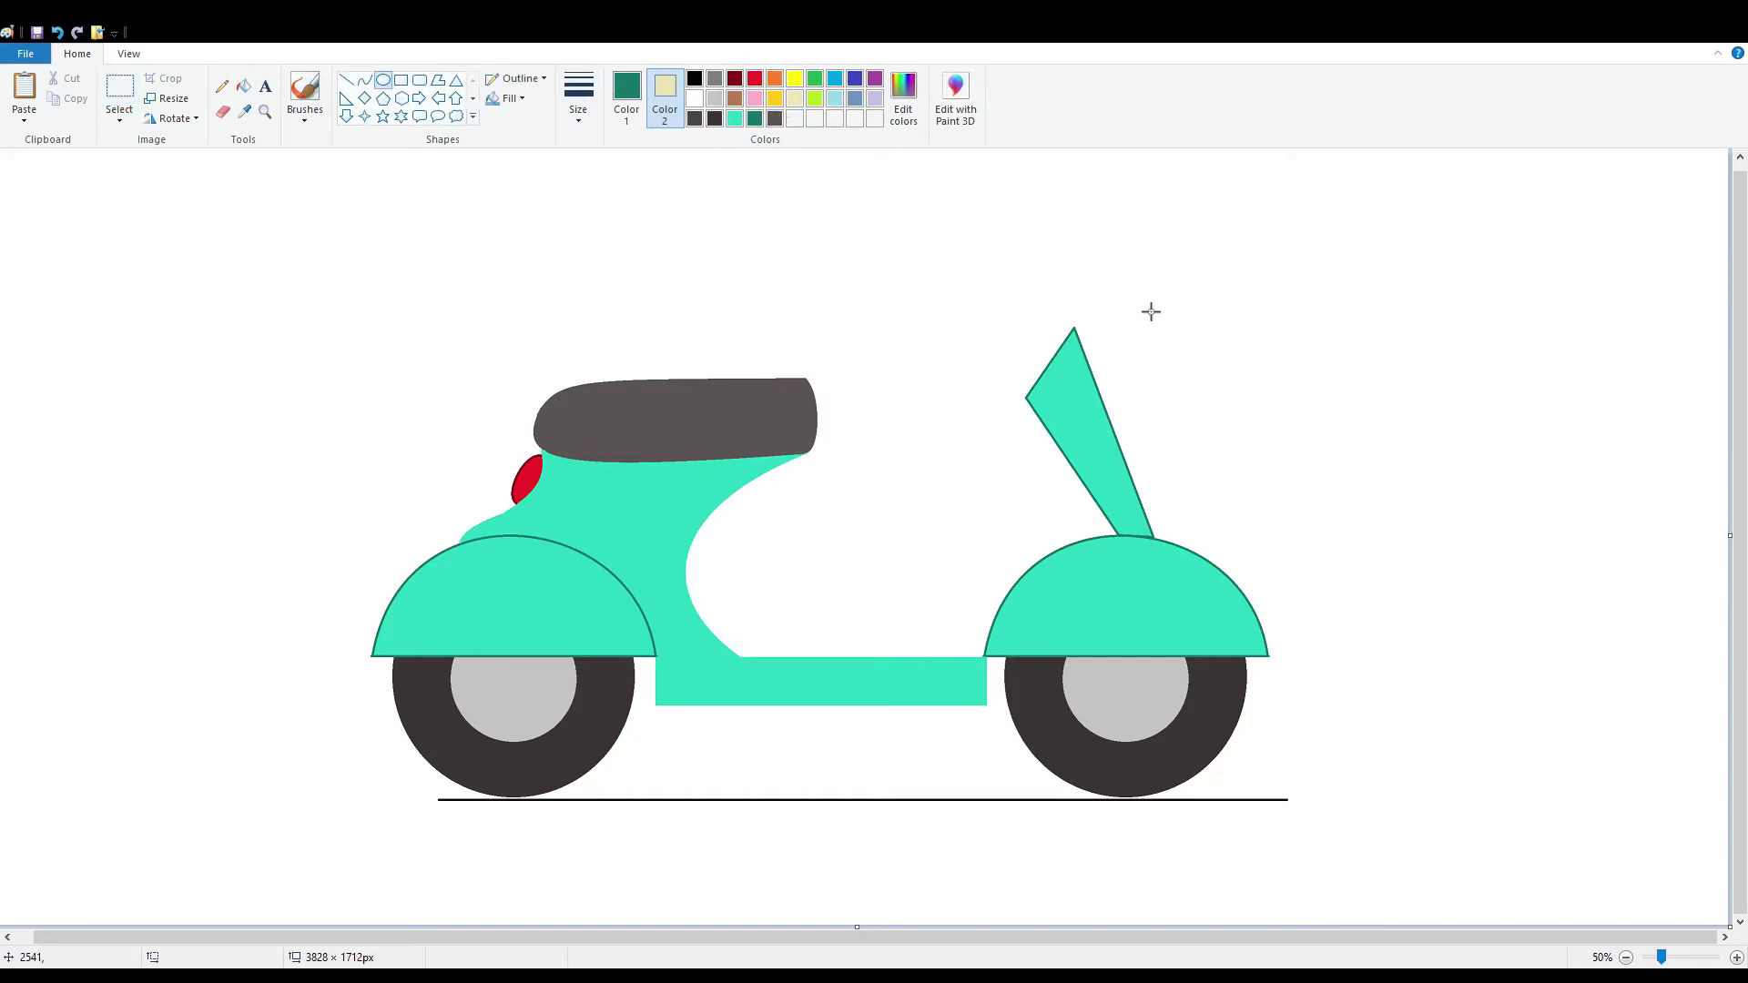
pyautogui.moveTo(1062, 281); pyautogui.dragTo(1090, 334)
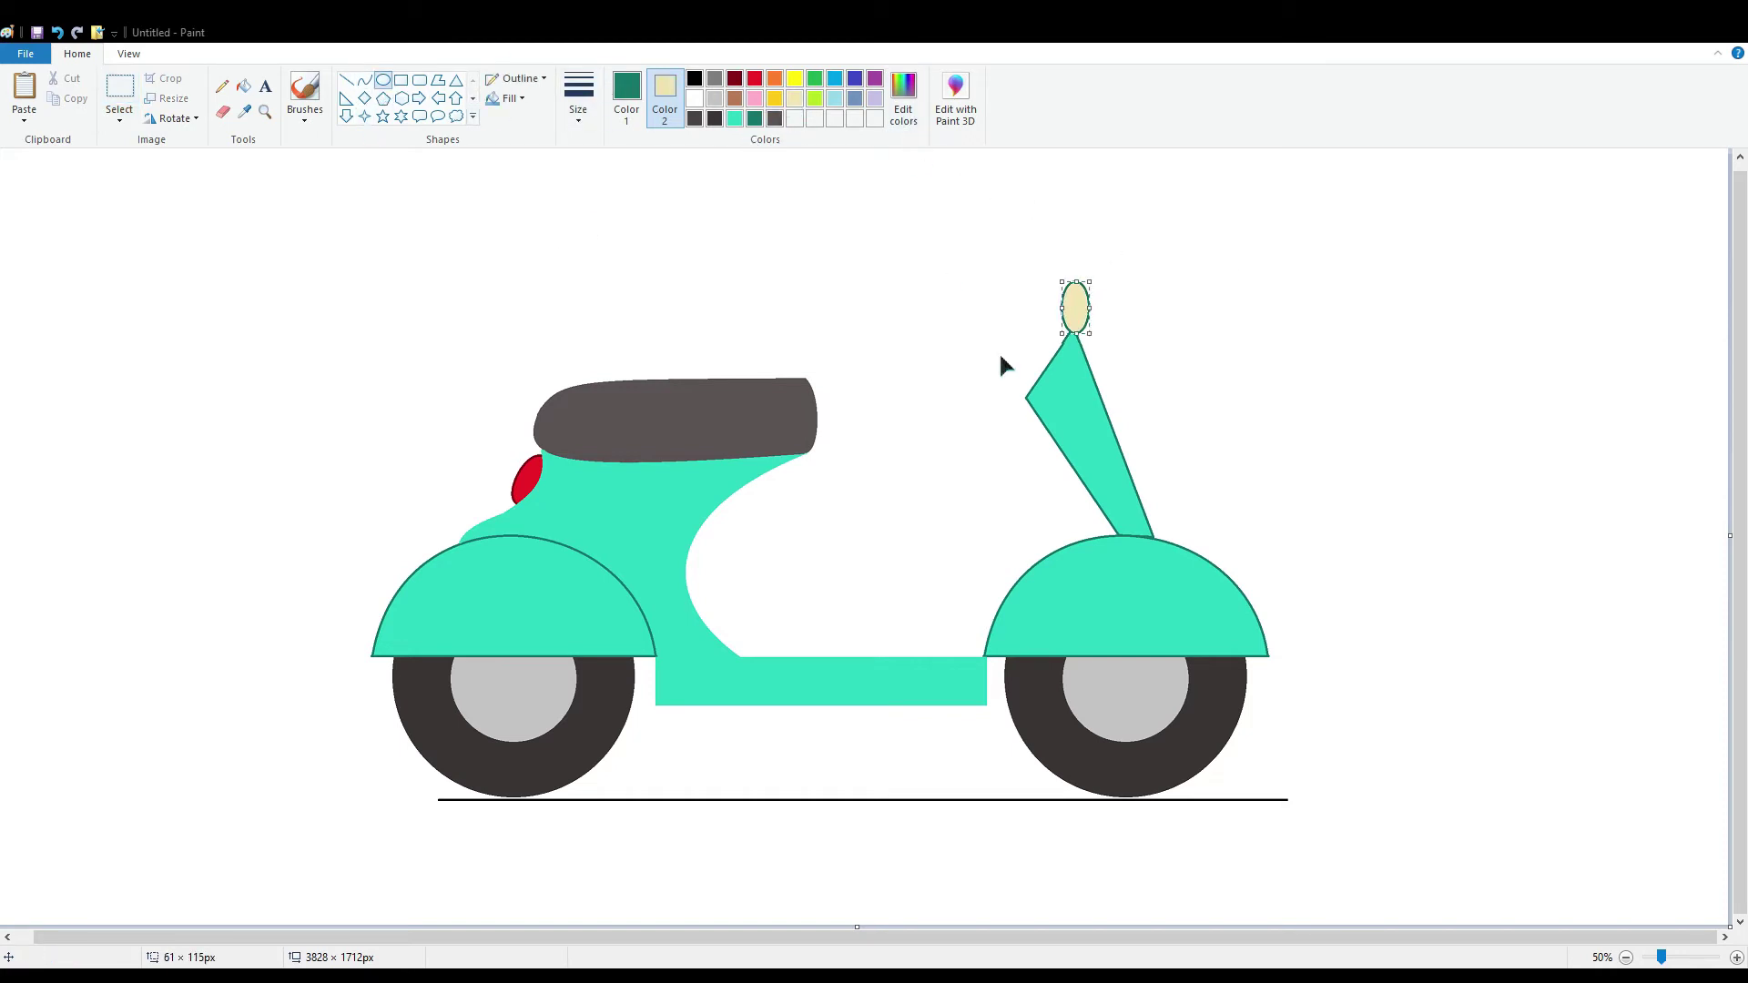
pyautogui.click(855, 321)
# Draw a dark green curved housing behind the headlight lens and fill it with the mint sampled from the steering column
pyautogui.click(364, 80)
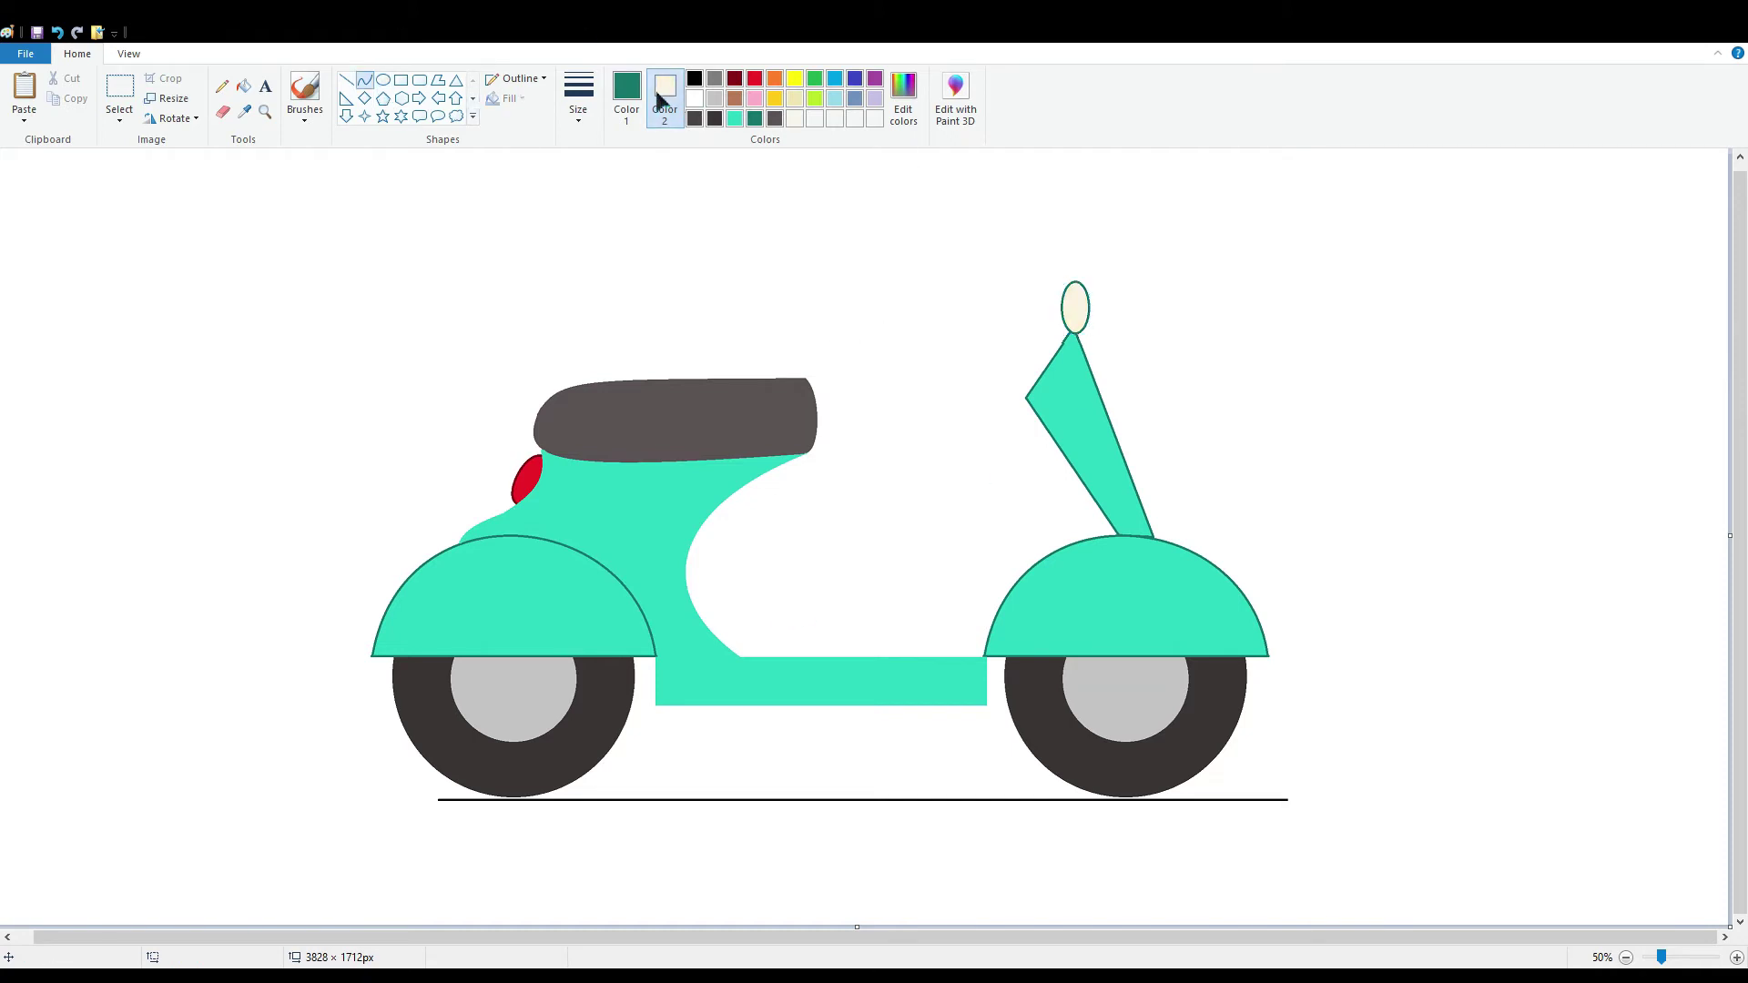
pyautogui.click(627, 91)
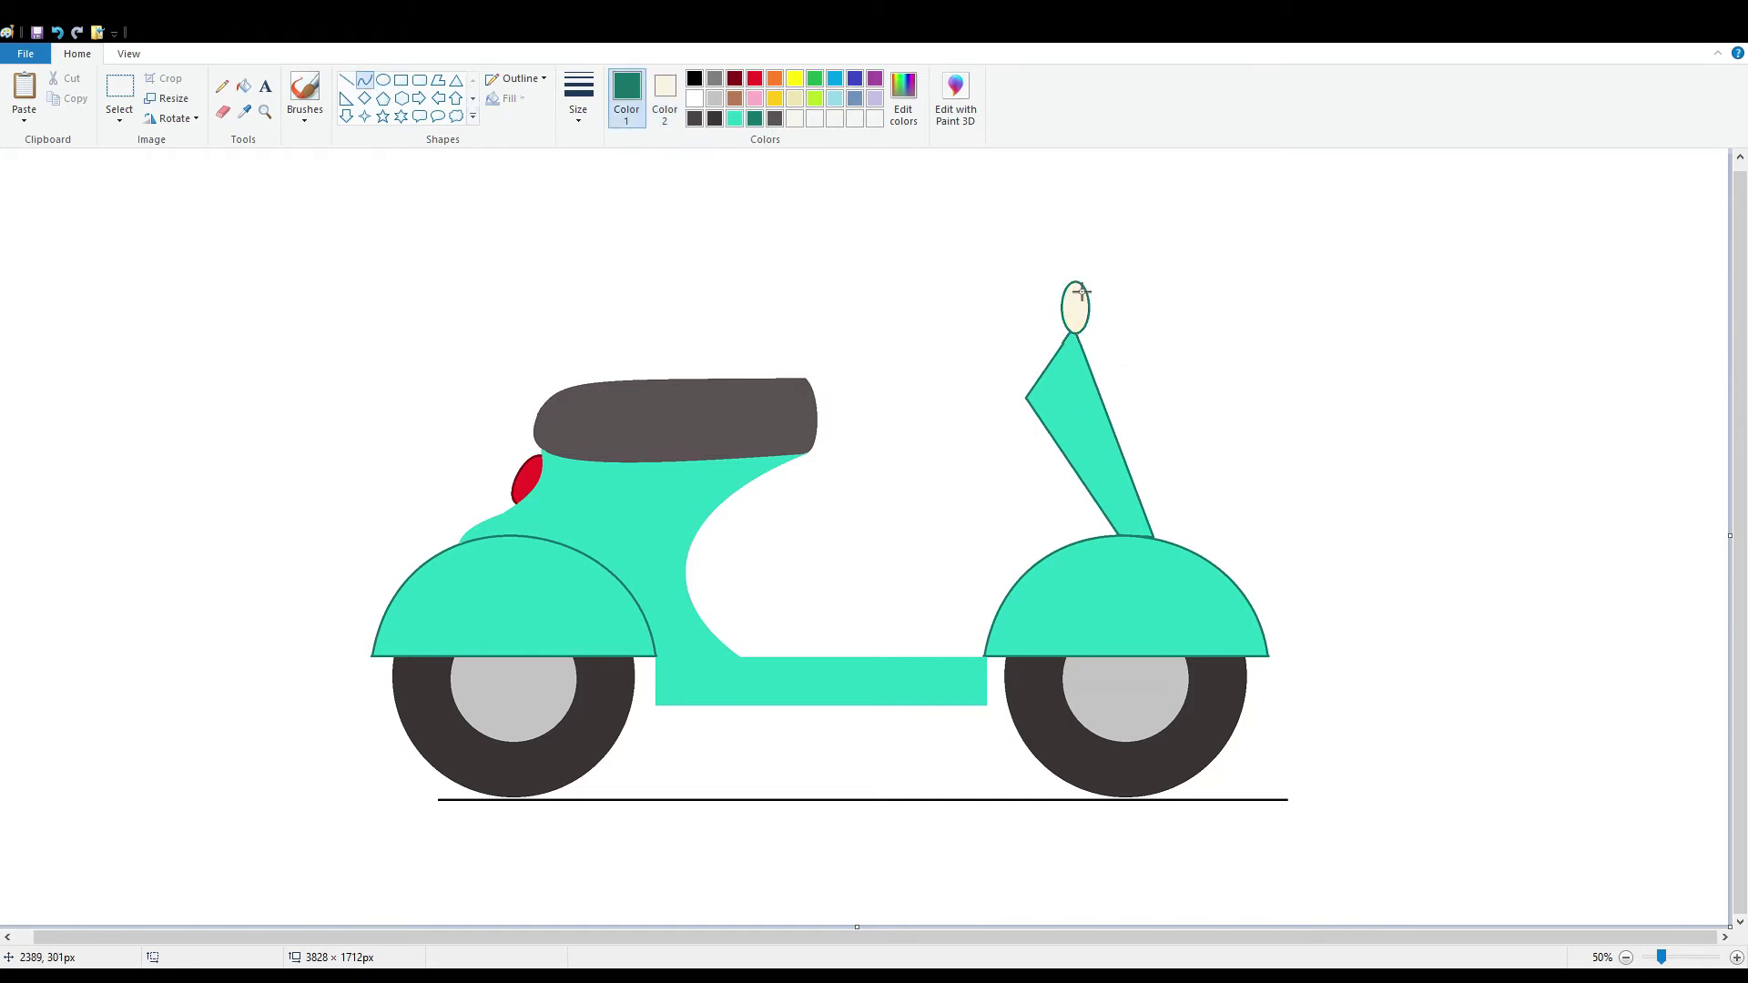
pyautogui.moveTo(1090, 351); pyautogui.dragTo(1038, 308)
pyautogui.click(244, 112)
pyautogui.click(1047, 393)
pyautogui.click(244, 85)
pyautogui.click(1050, 309)
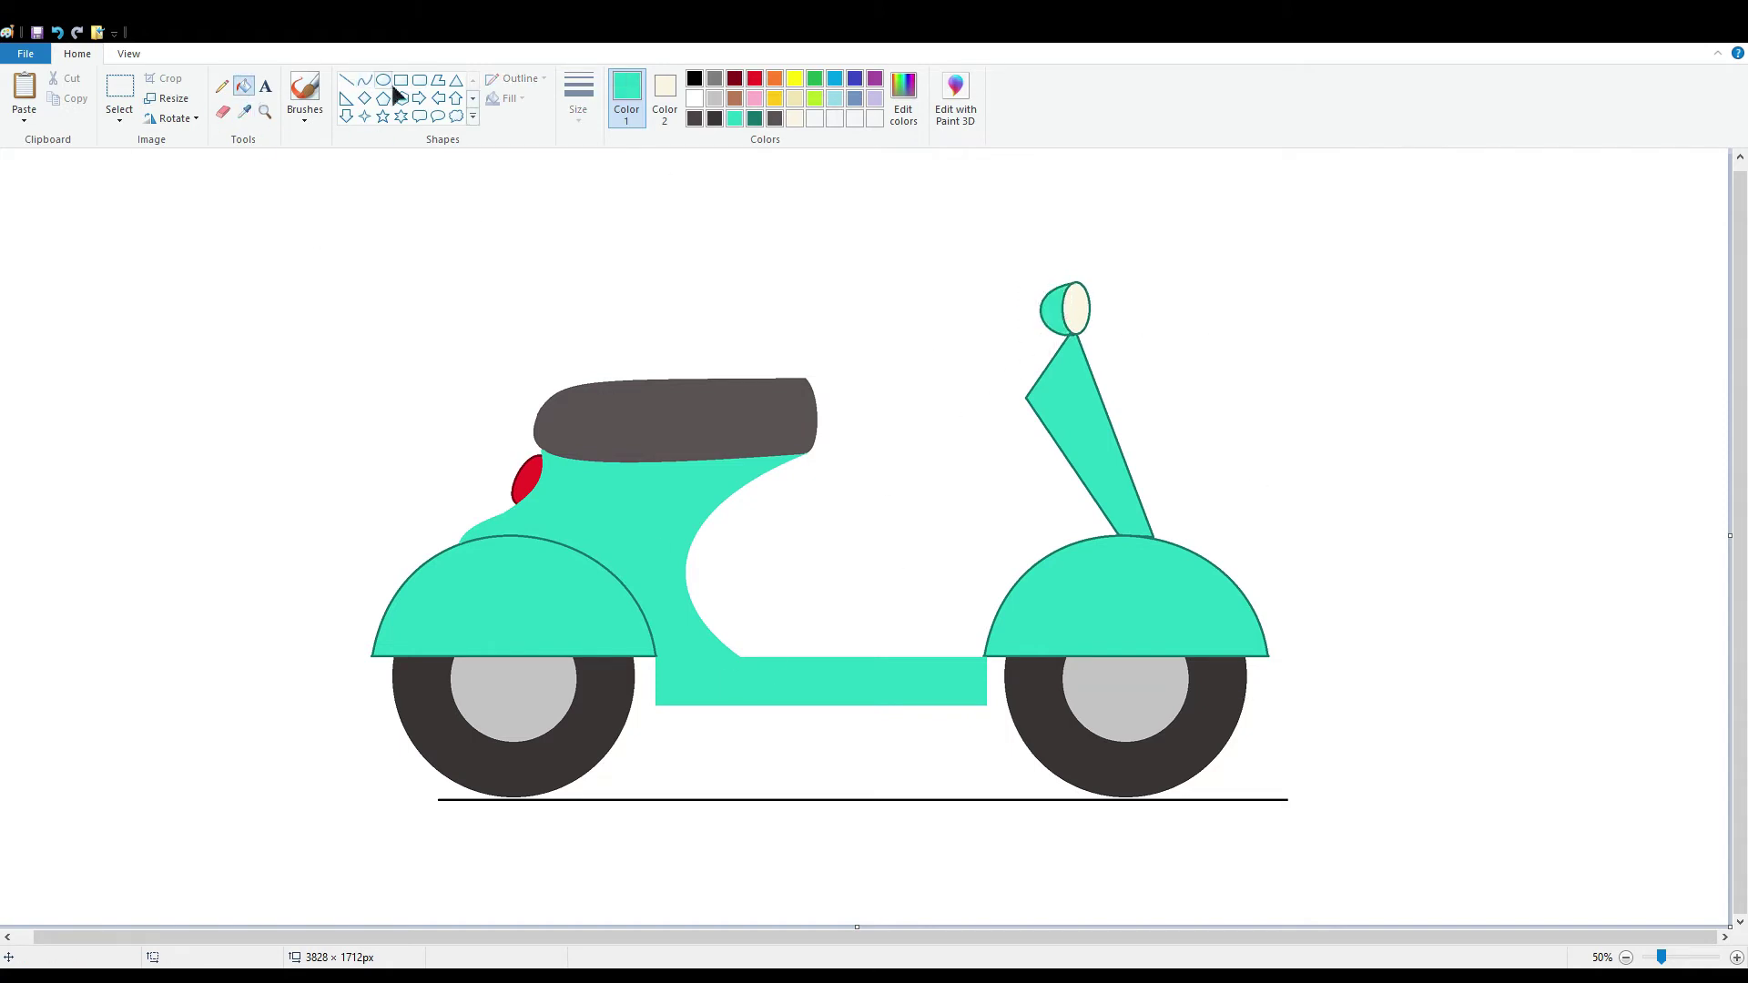
# Draw a black curved handlebar grip outline from the headlight housing down over the steering column's tip and fill it dark grey
pyautogui.click(364, 80)
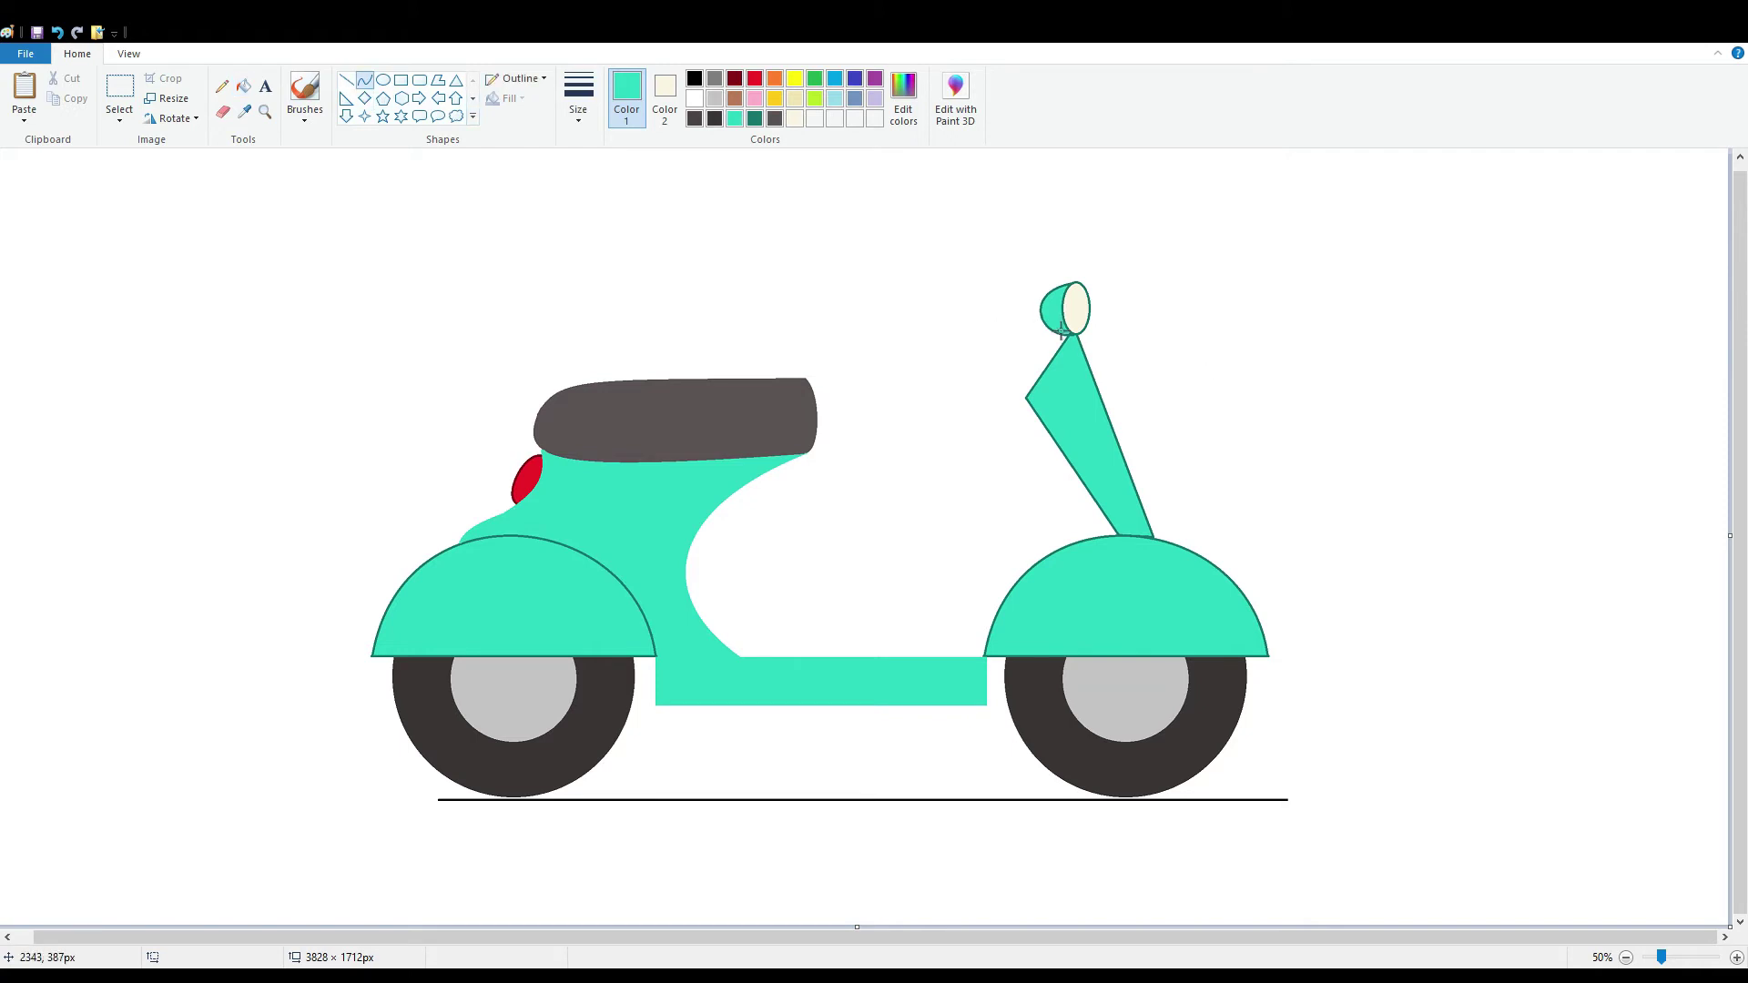
pyautogui.moveTo(1063, 340)
pyautogui.mouseDown()
pyautogui.moveTo(1014, 375)
pyautogui.moveTo(1002, 359)
pyautogui.mouseUp()
pyautogui.click(694, 79)
pyautogui.click(1710, 957)
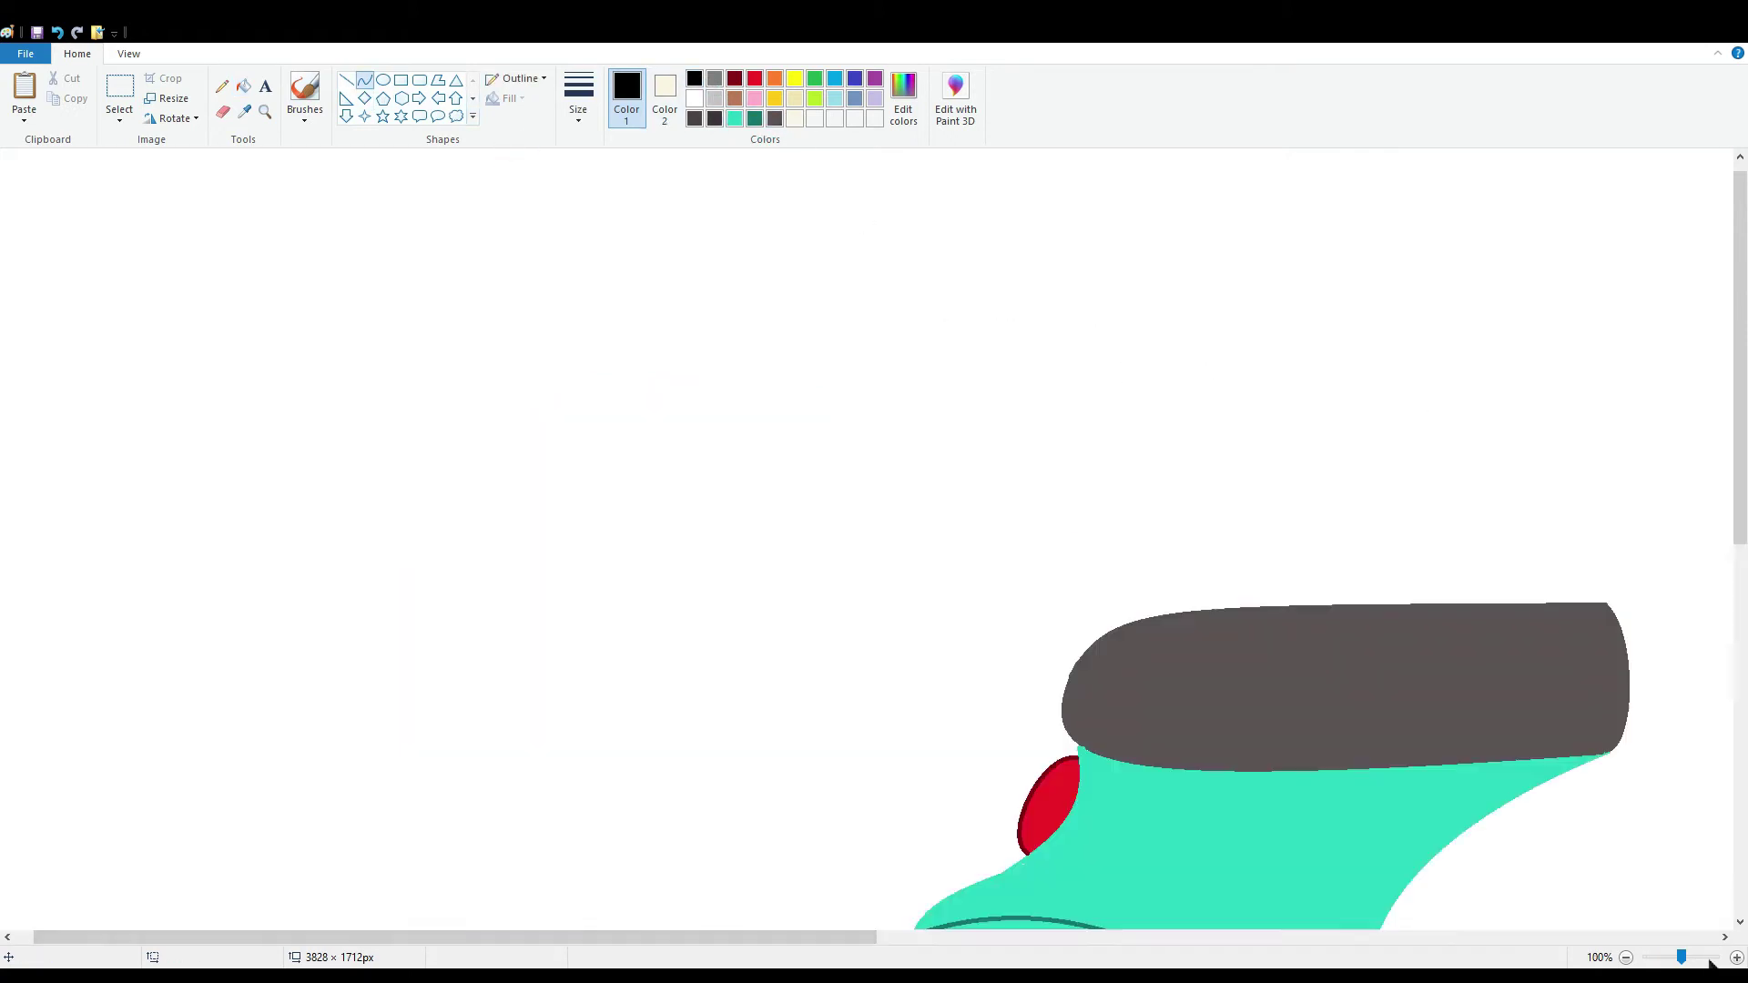
pyautogui.moveTo(819, 937); pyautogui.dragTo(1397, 937)
pyautogui.moveTo(830, 587); pyautogui.dragTo(839, 621)
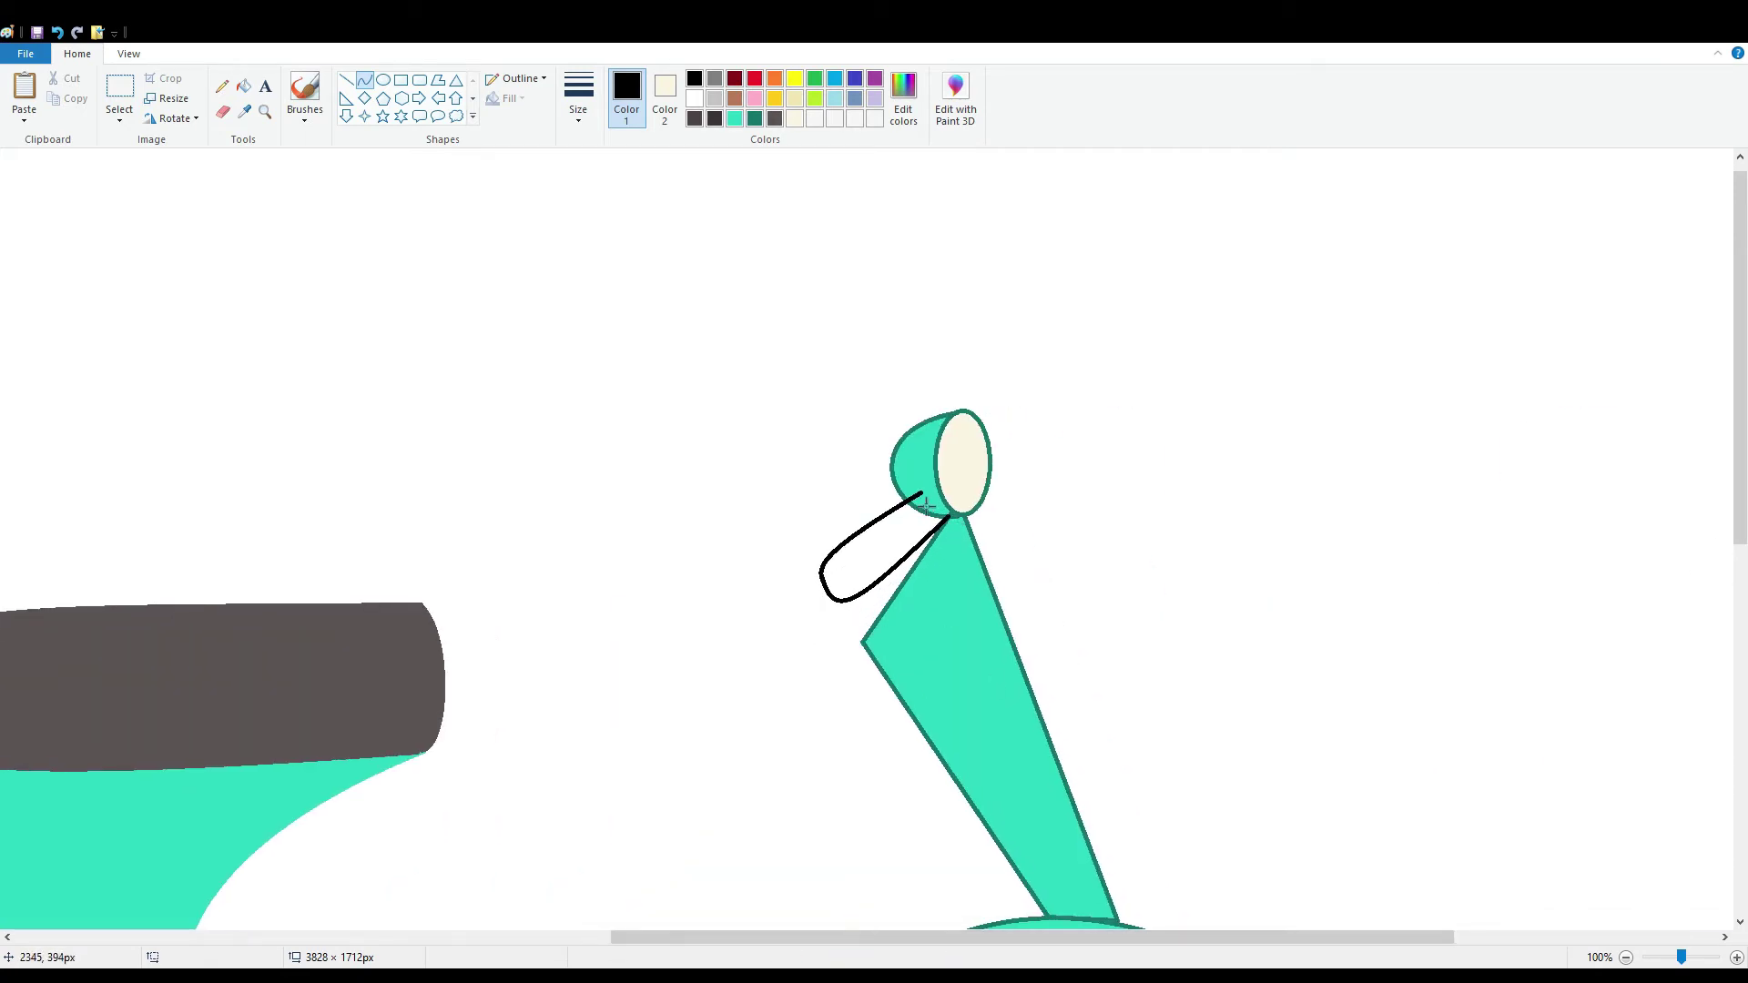
pyautogui.click(1210, 519)
pyautogui.click(243, 86)
pyautogui.click(715, 119)
pyautogui.click(931, 517)
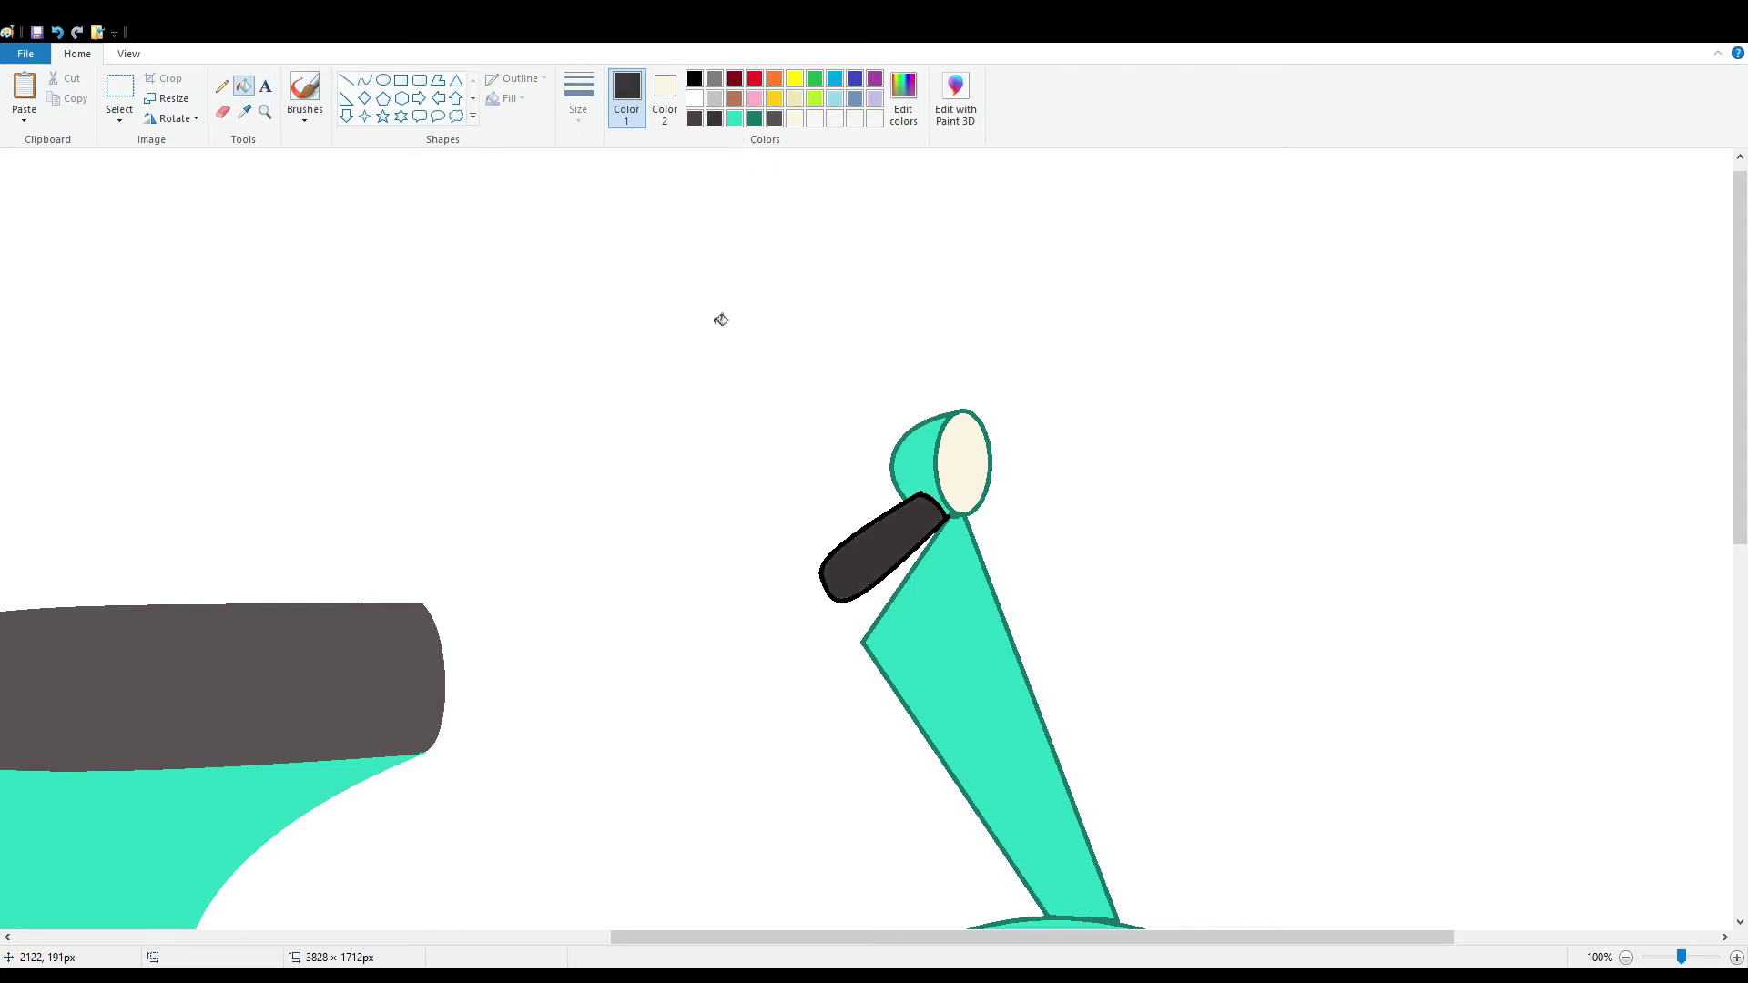
# Draw a narrow black-outlined, dark grey polygon, about 48 × 86 px, rising from the handlebar grip as the mirror stem
pyautogui.click(438, 80)
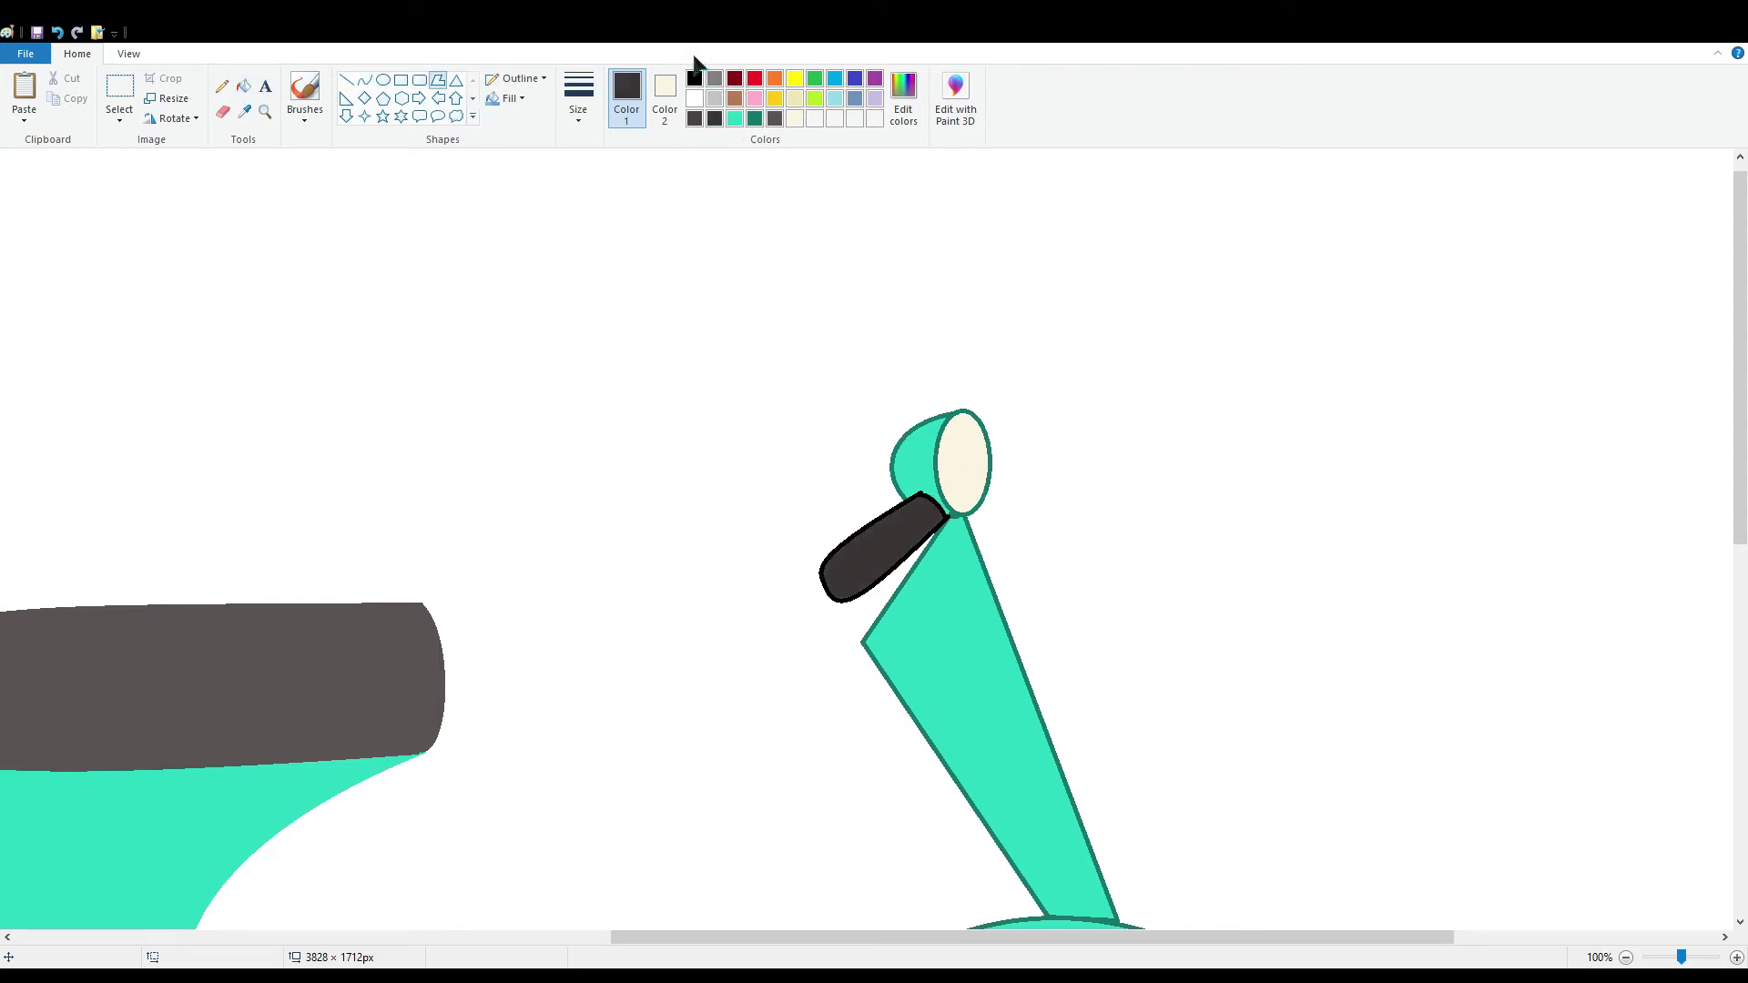
pyautogui.click(695, 77)
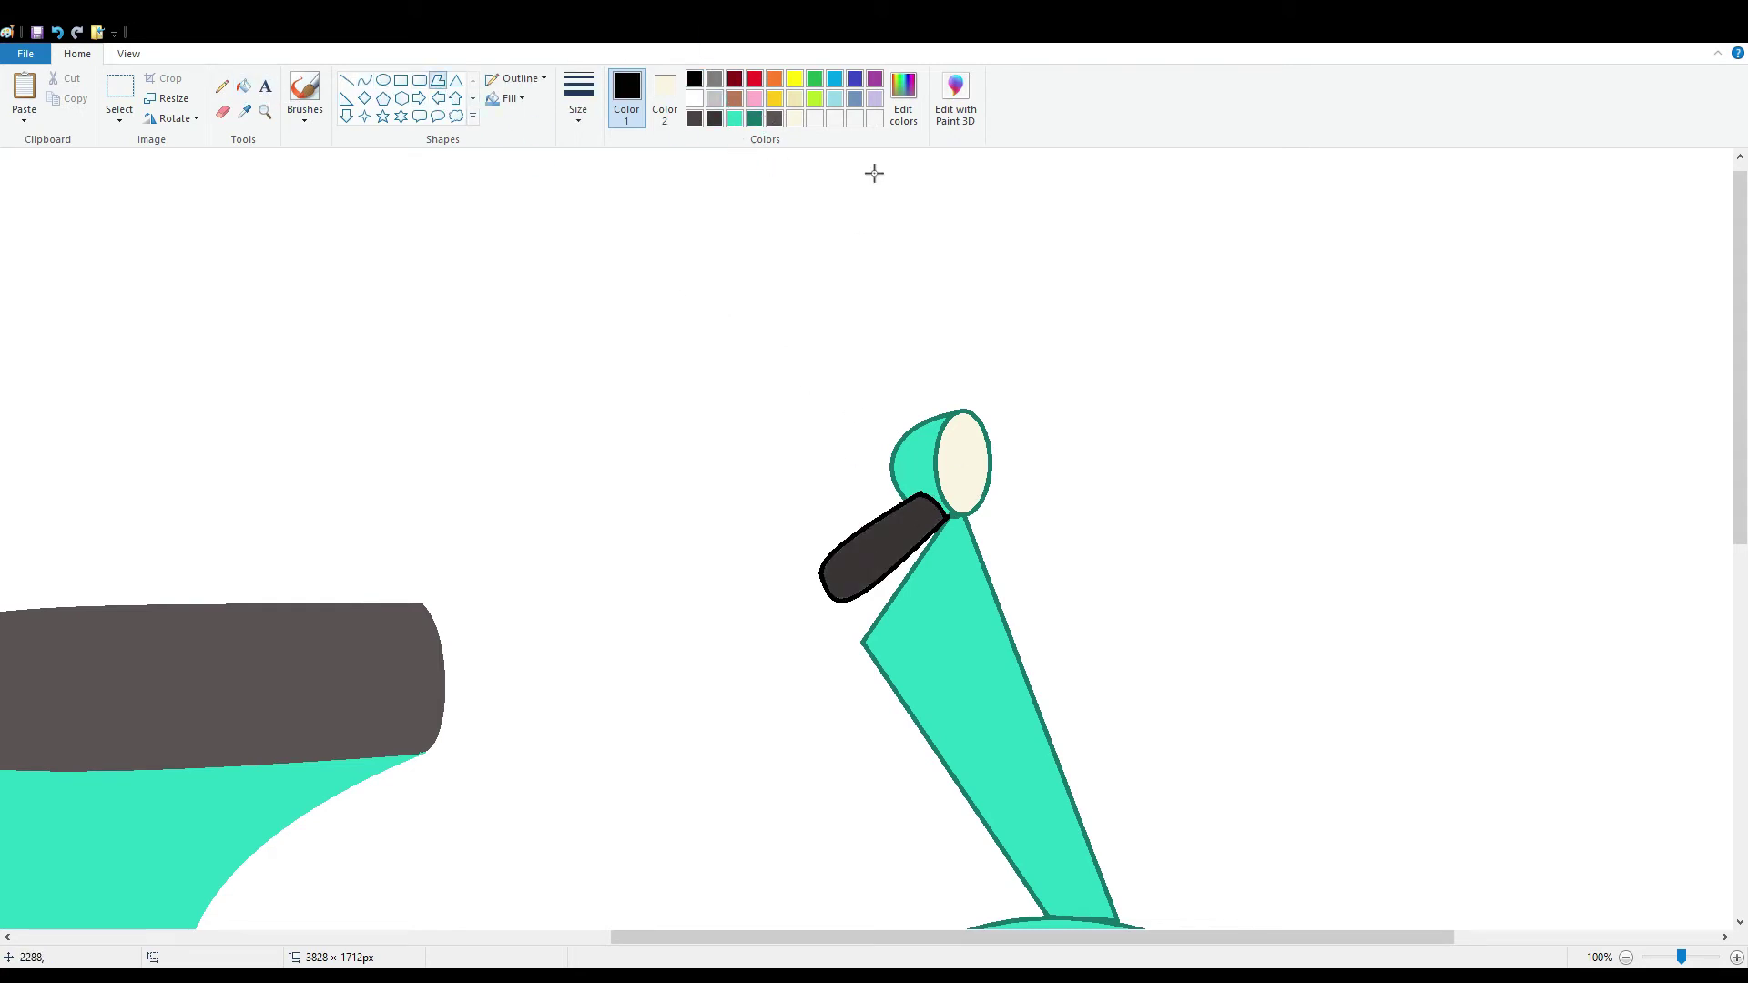
pyautogui.click(920, 495)
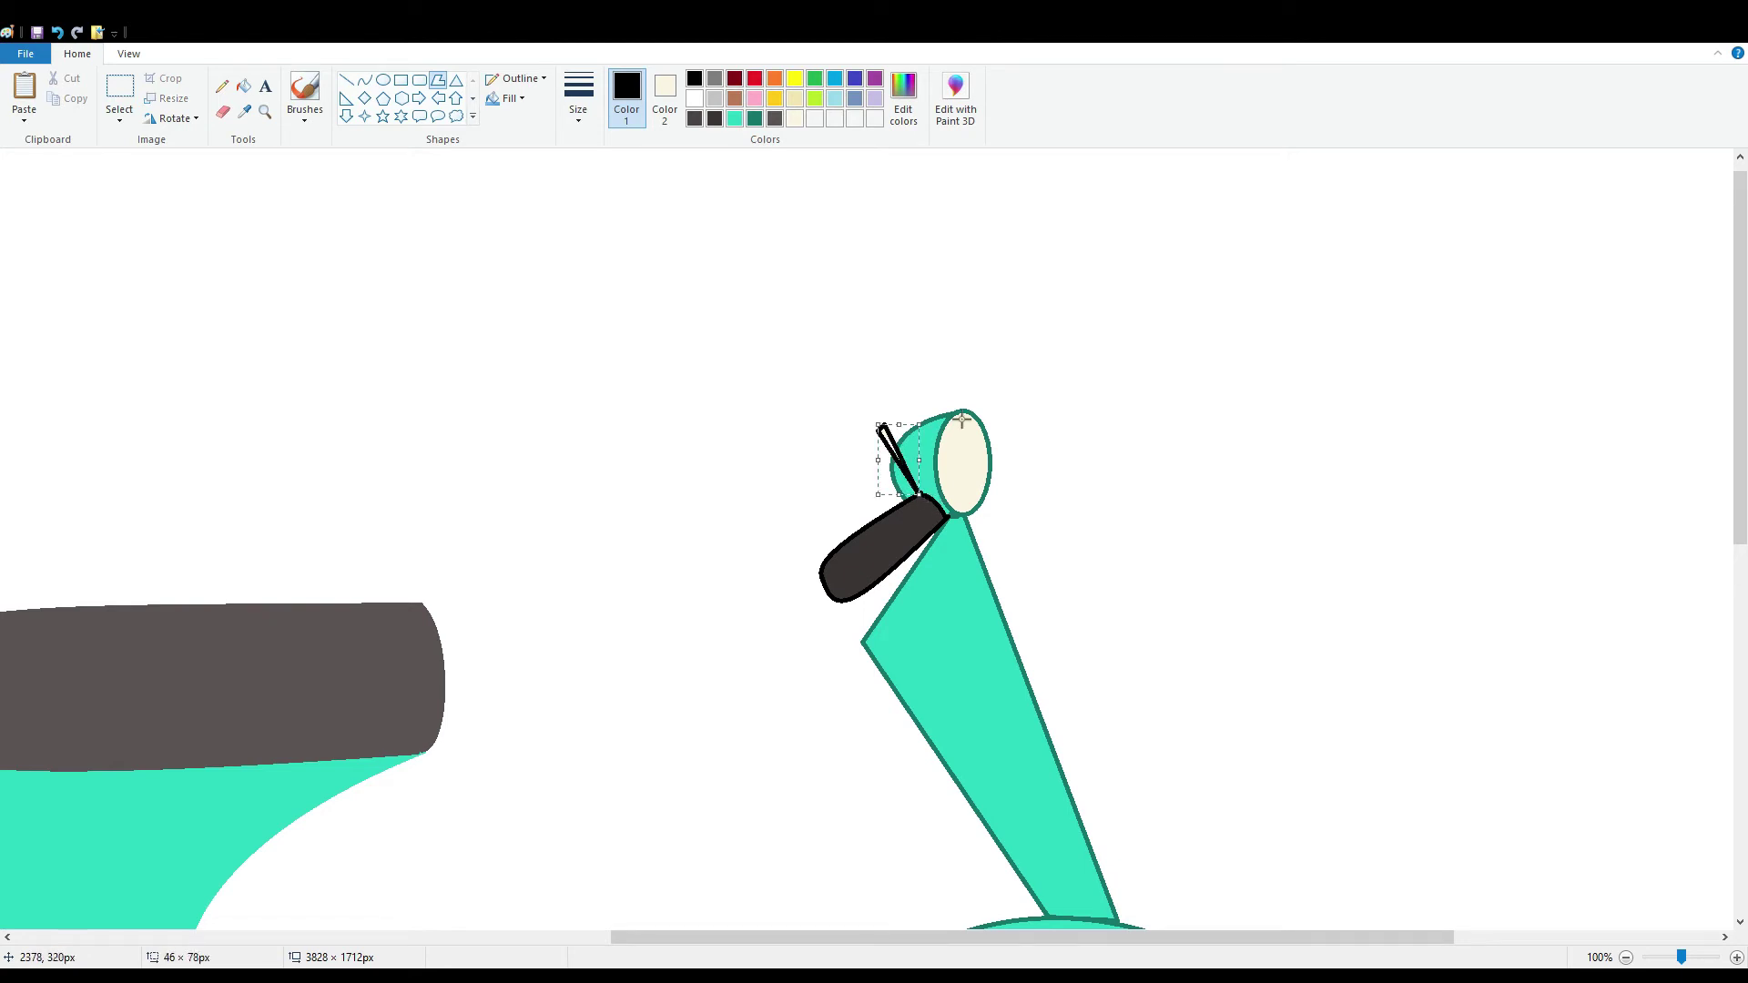
pyautogui.hotkey('ctrl', 'z')
pyautogui.moveTo(877, 428); pyautogui.dragTo(908, 498)
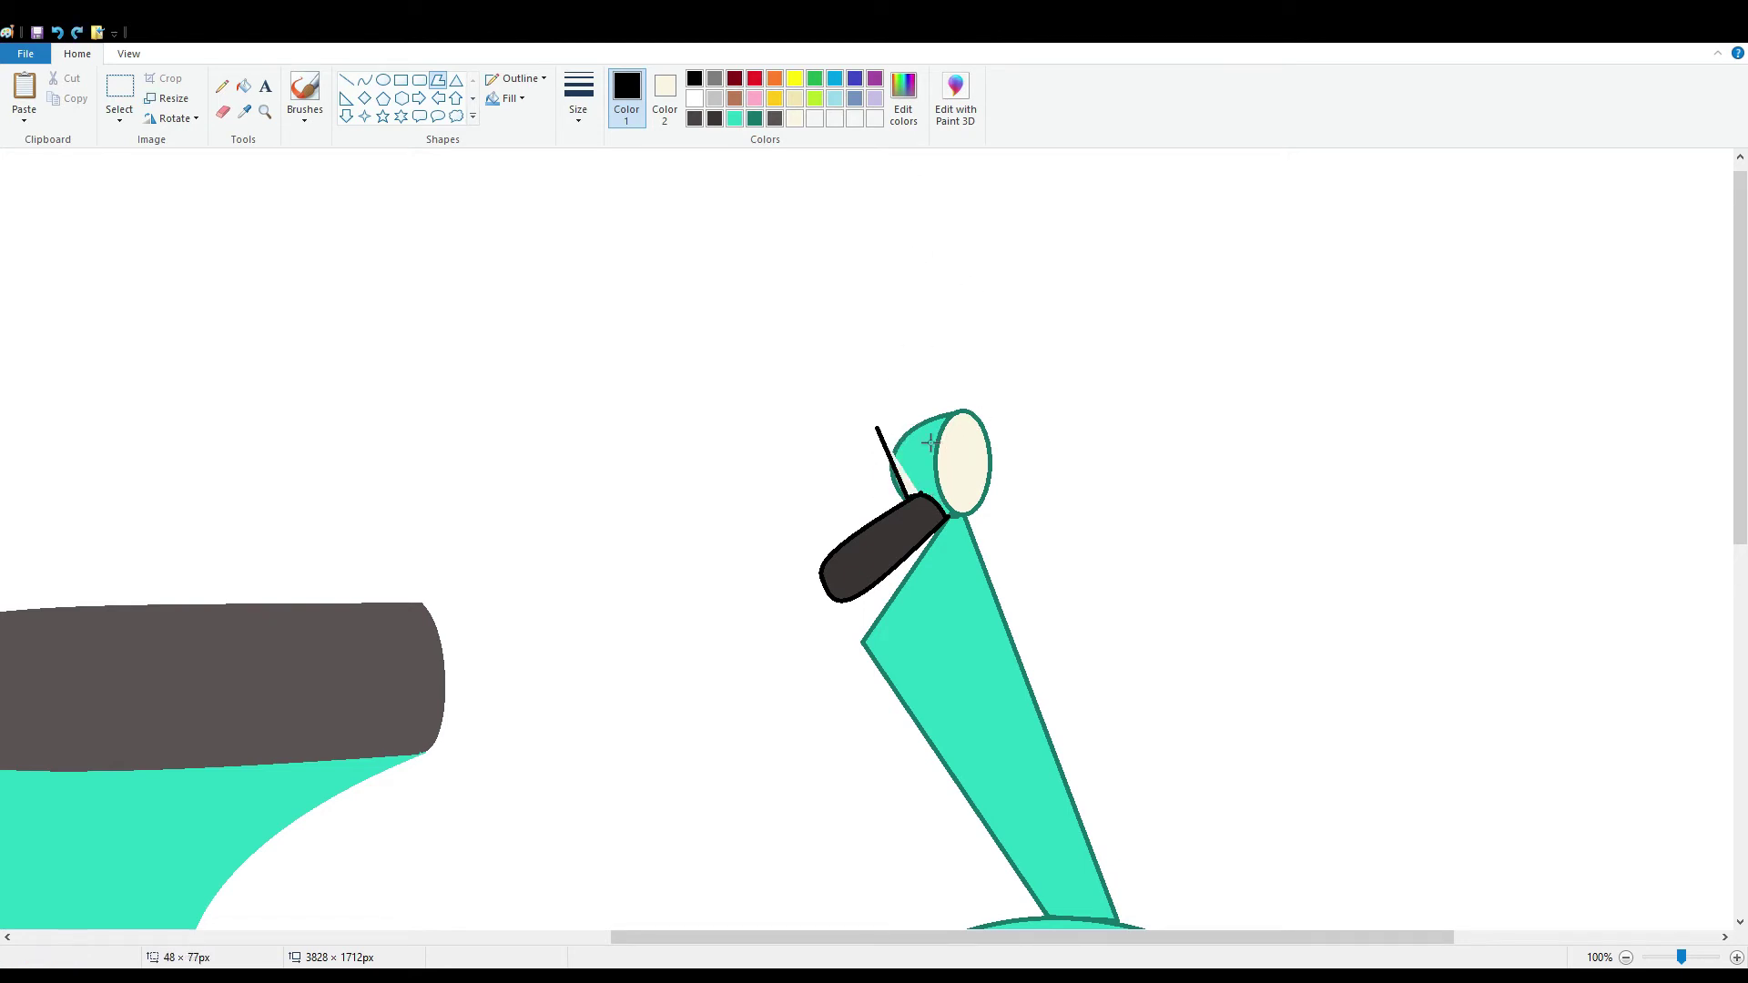
pyautogui.click(889, 420)
pyautogui.click(885, 435)
pyautogui.click(664, 96)
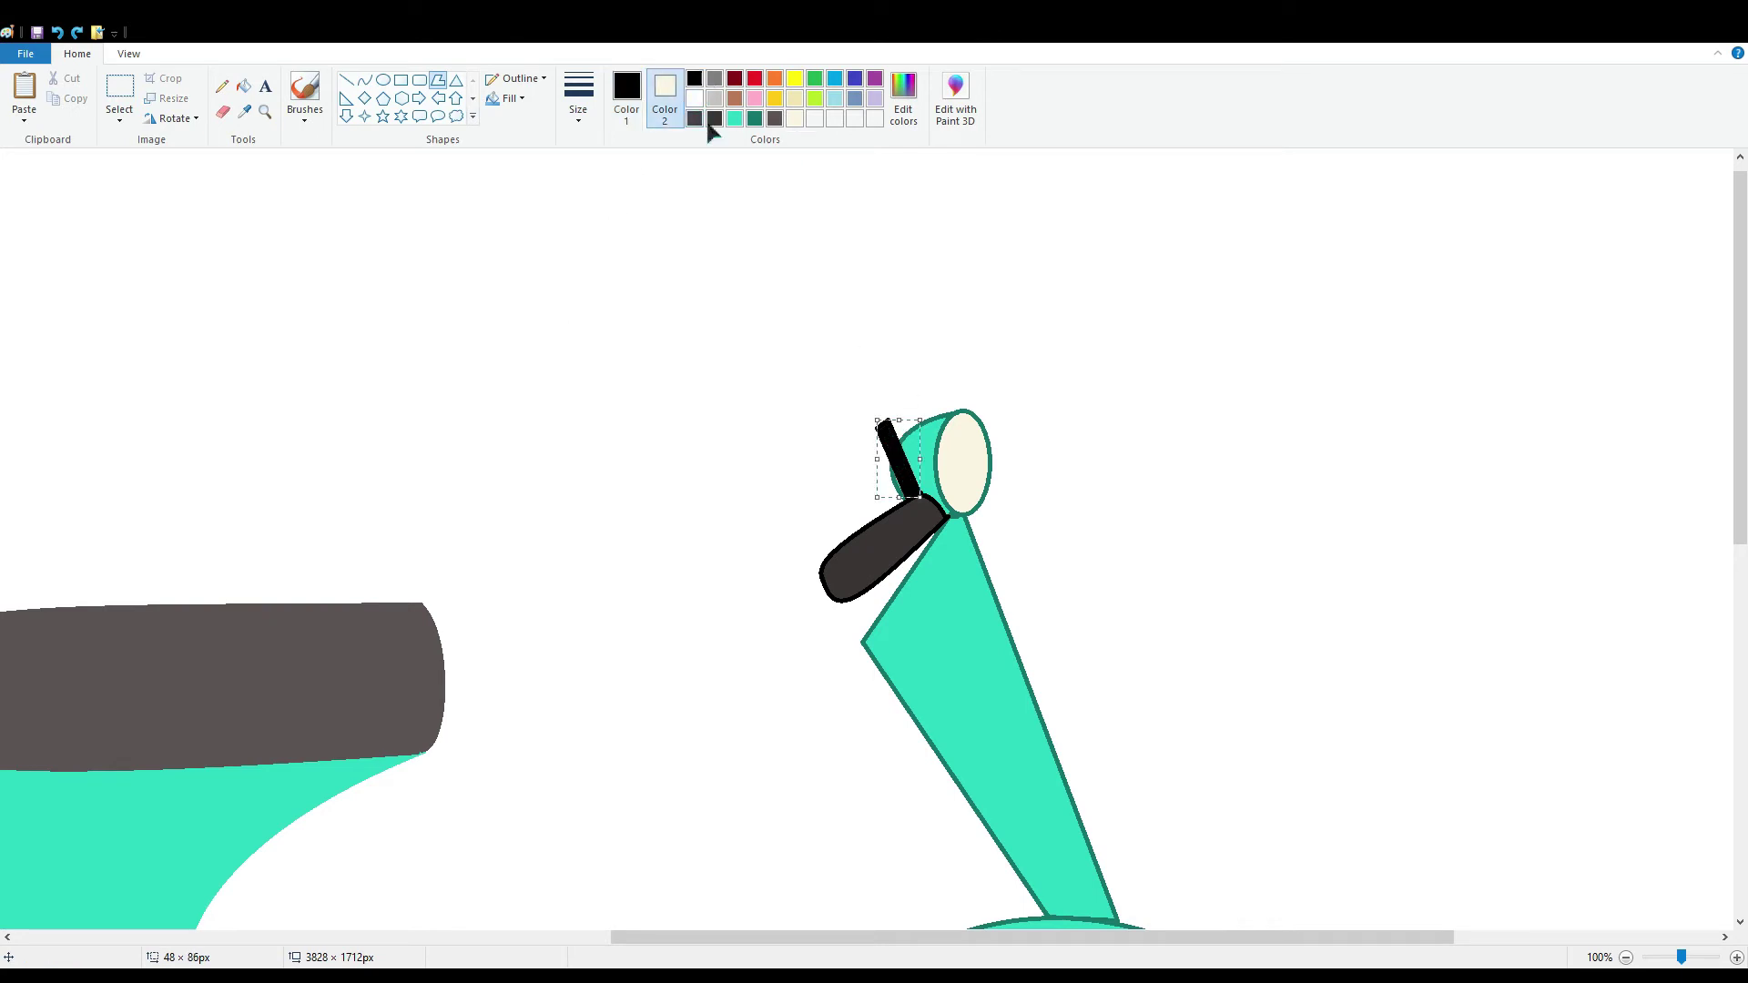
pyautogui.click(714, 119)
pyautogui.click(1339, 616)
# Draw a light grey mirror ellipse, about 36 × 73 px with a black outline, on the stem and try a mint curved backing
pyautogui.moveTo(863, 394); pyautogui.dragTo(900, 464)
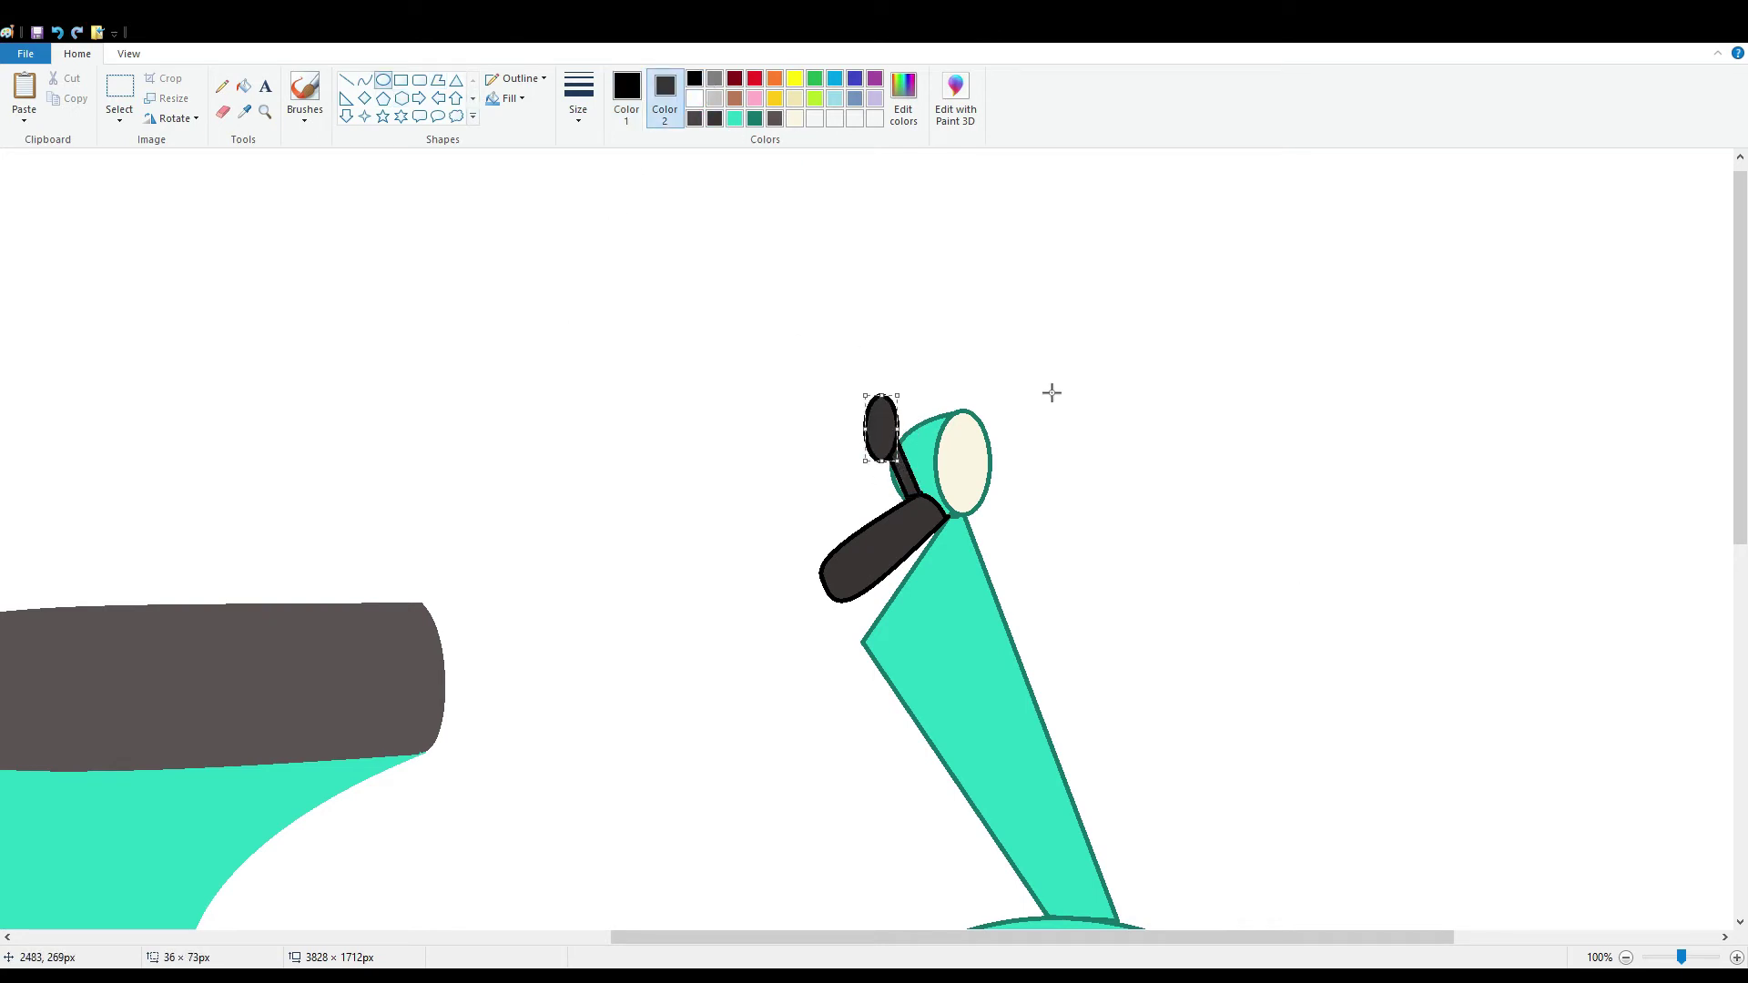
pyautogui.click(716, 98)
pyautogui.click(364, 80)
pyautogui.click(627, 97)
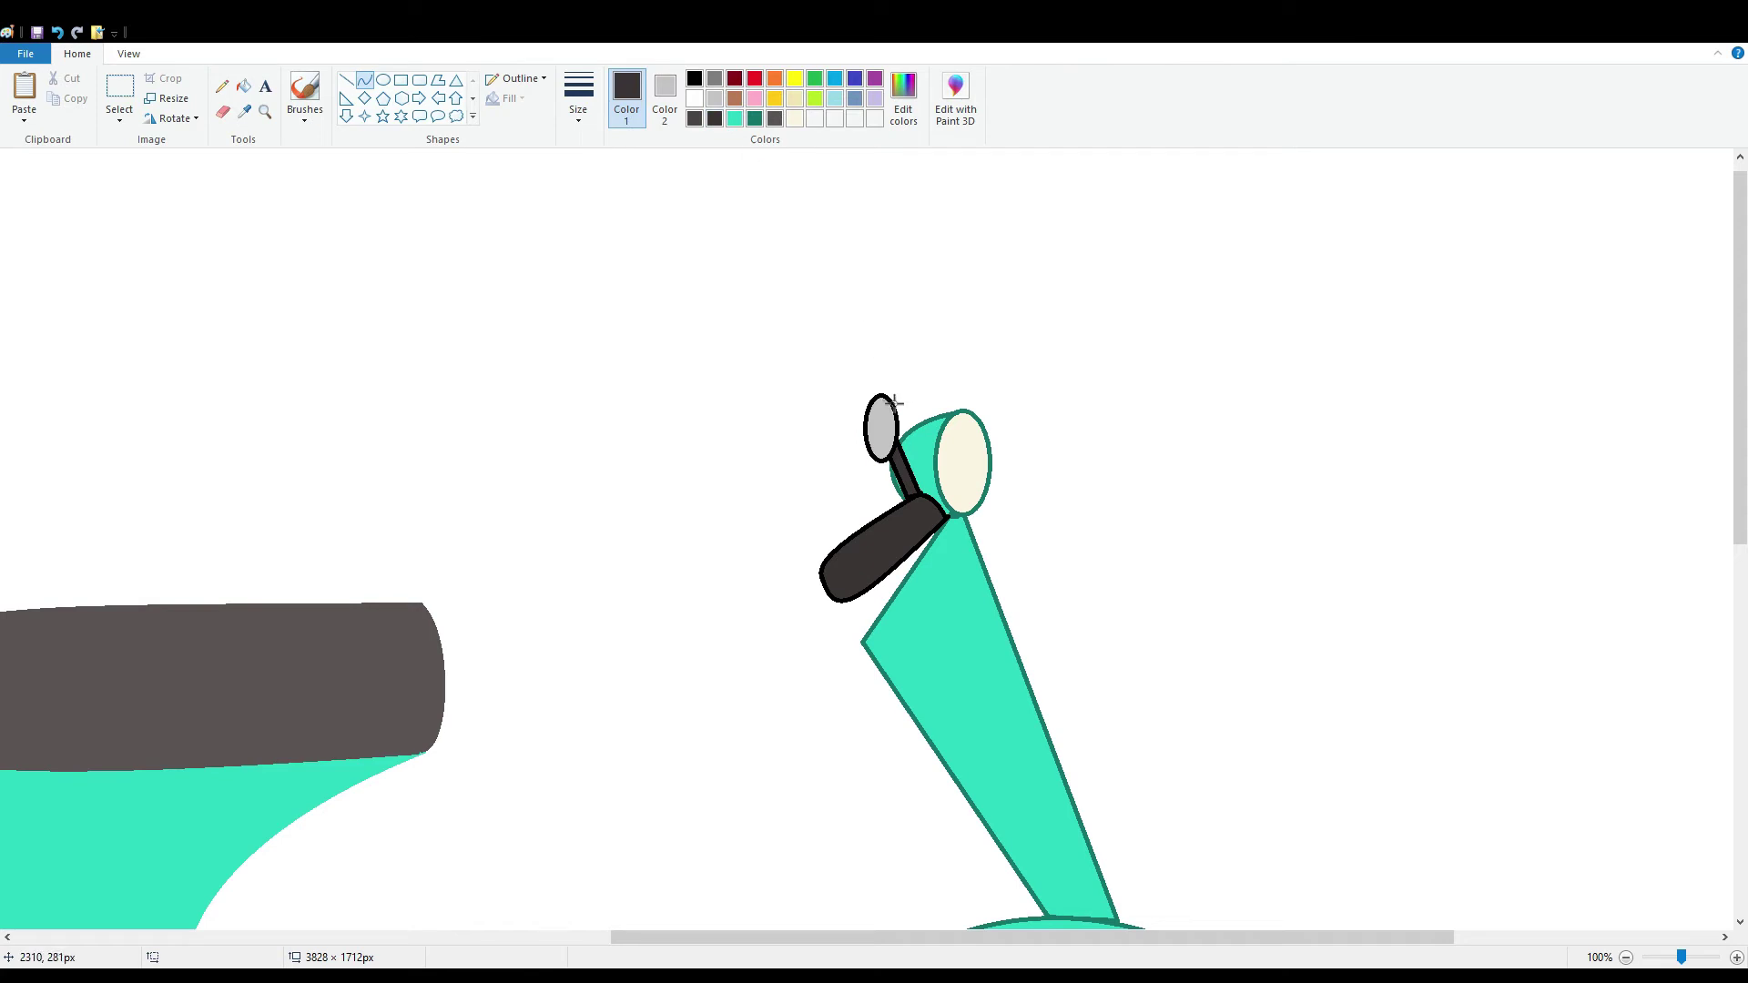
pyautogui.click(911, 420)
pyautogui.click(735, 119)
pyautogui.click(244, 86)
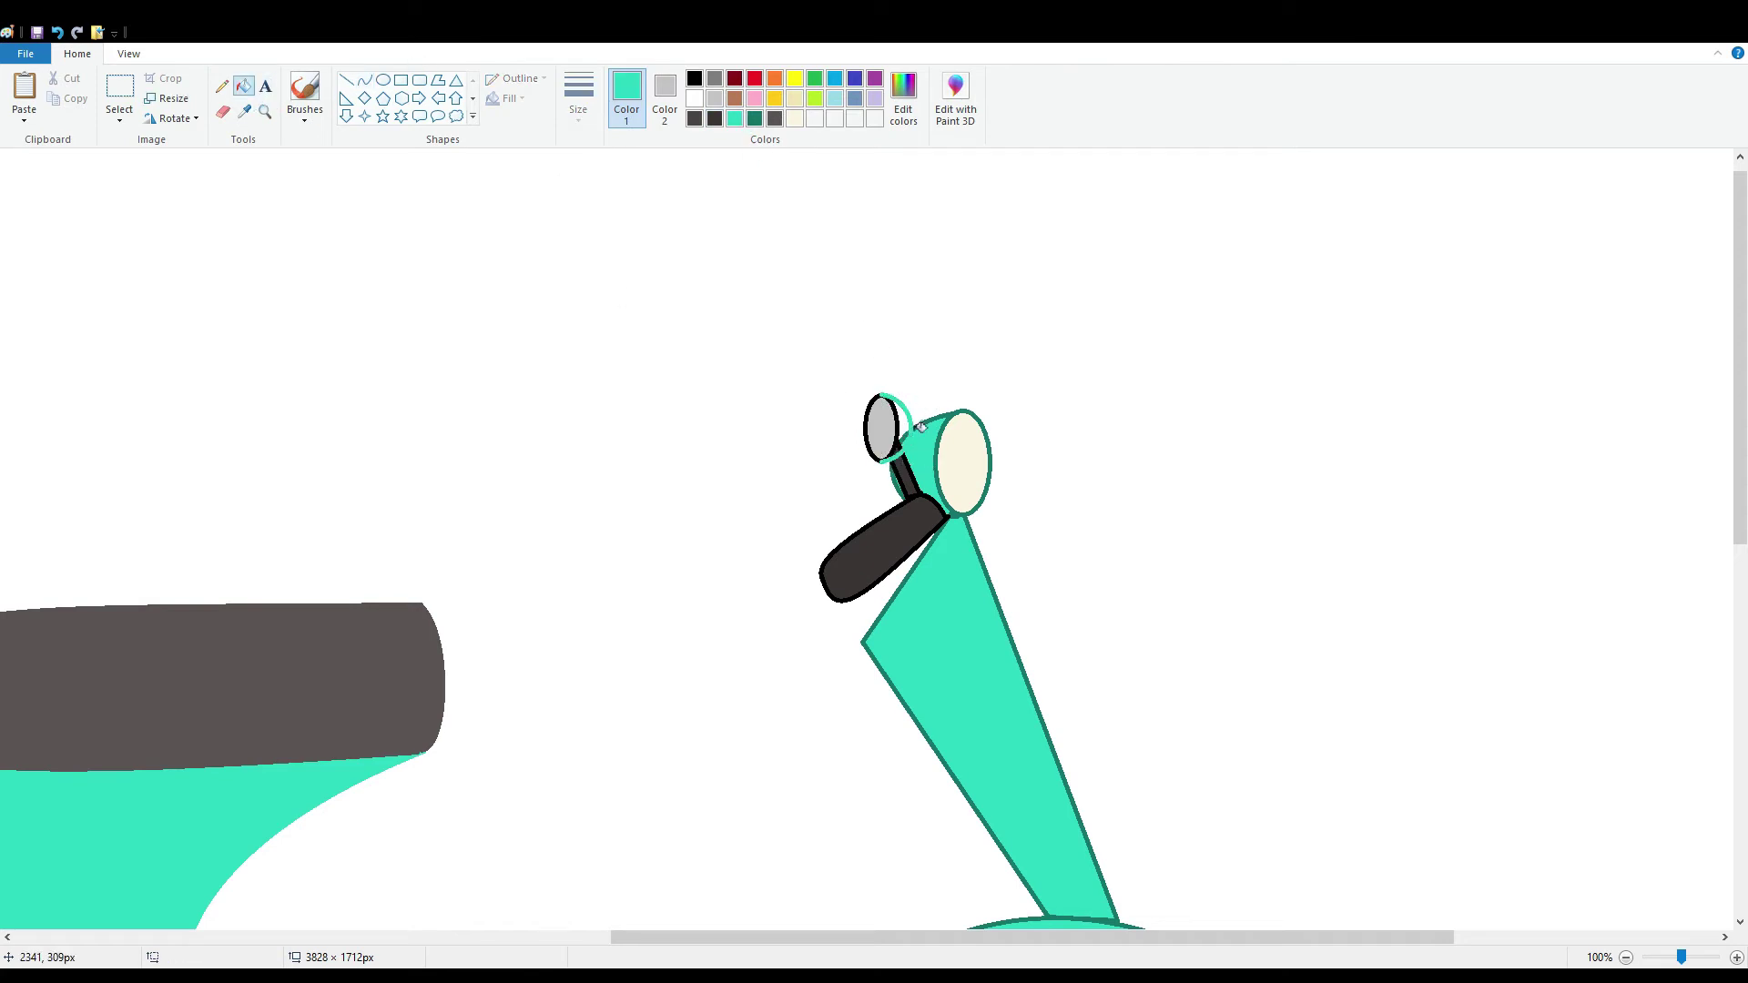
pyautogui.hotkey('ctrl', 'z')
# Draw a dark curved backing behind the mirror ellipse, about 43 × 79 px, and fill it with mint
pyautogui.click(364, 80)
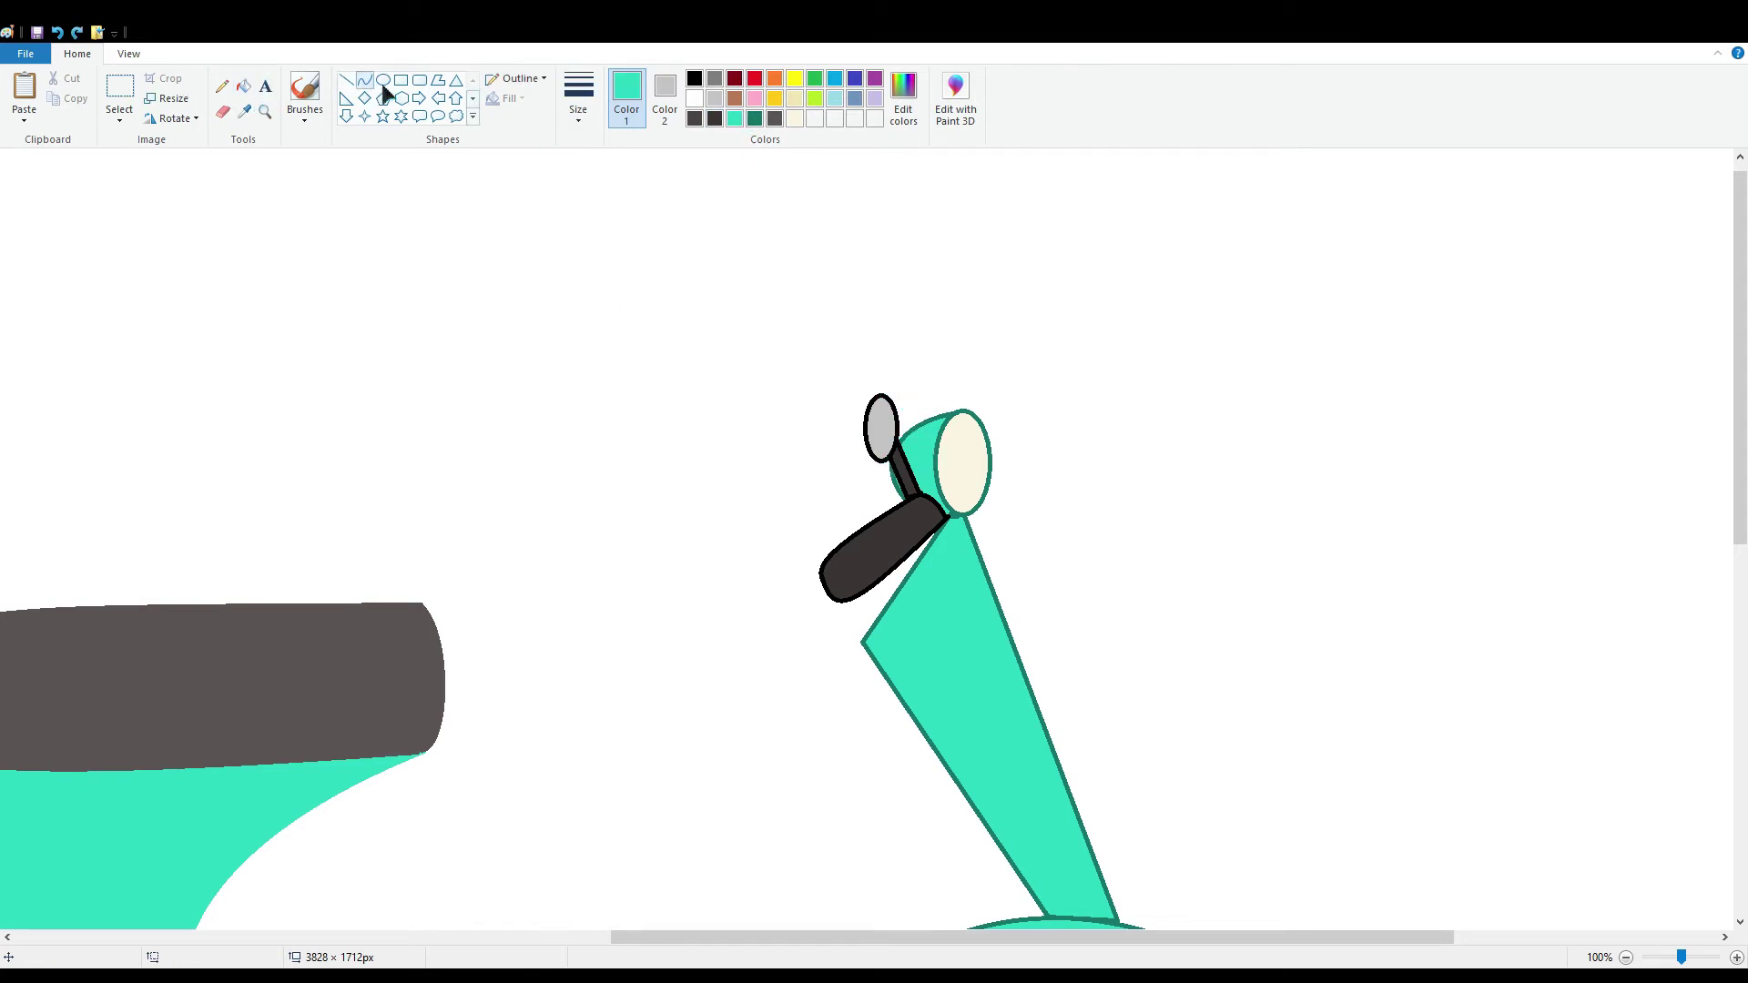
pyautogui.click(715, 118)
pyautogui.moveTo(892, 420); pyautogui.dragTo(881, 463)
pyautogui.moveTo(912, 428); pyautogui.dragTo(929, 460)
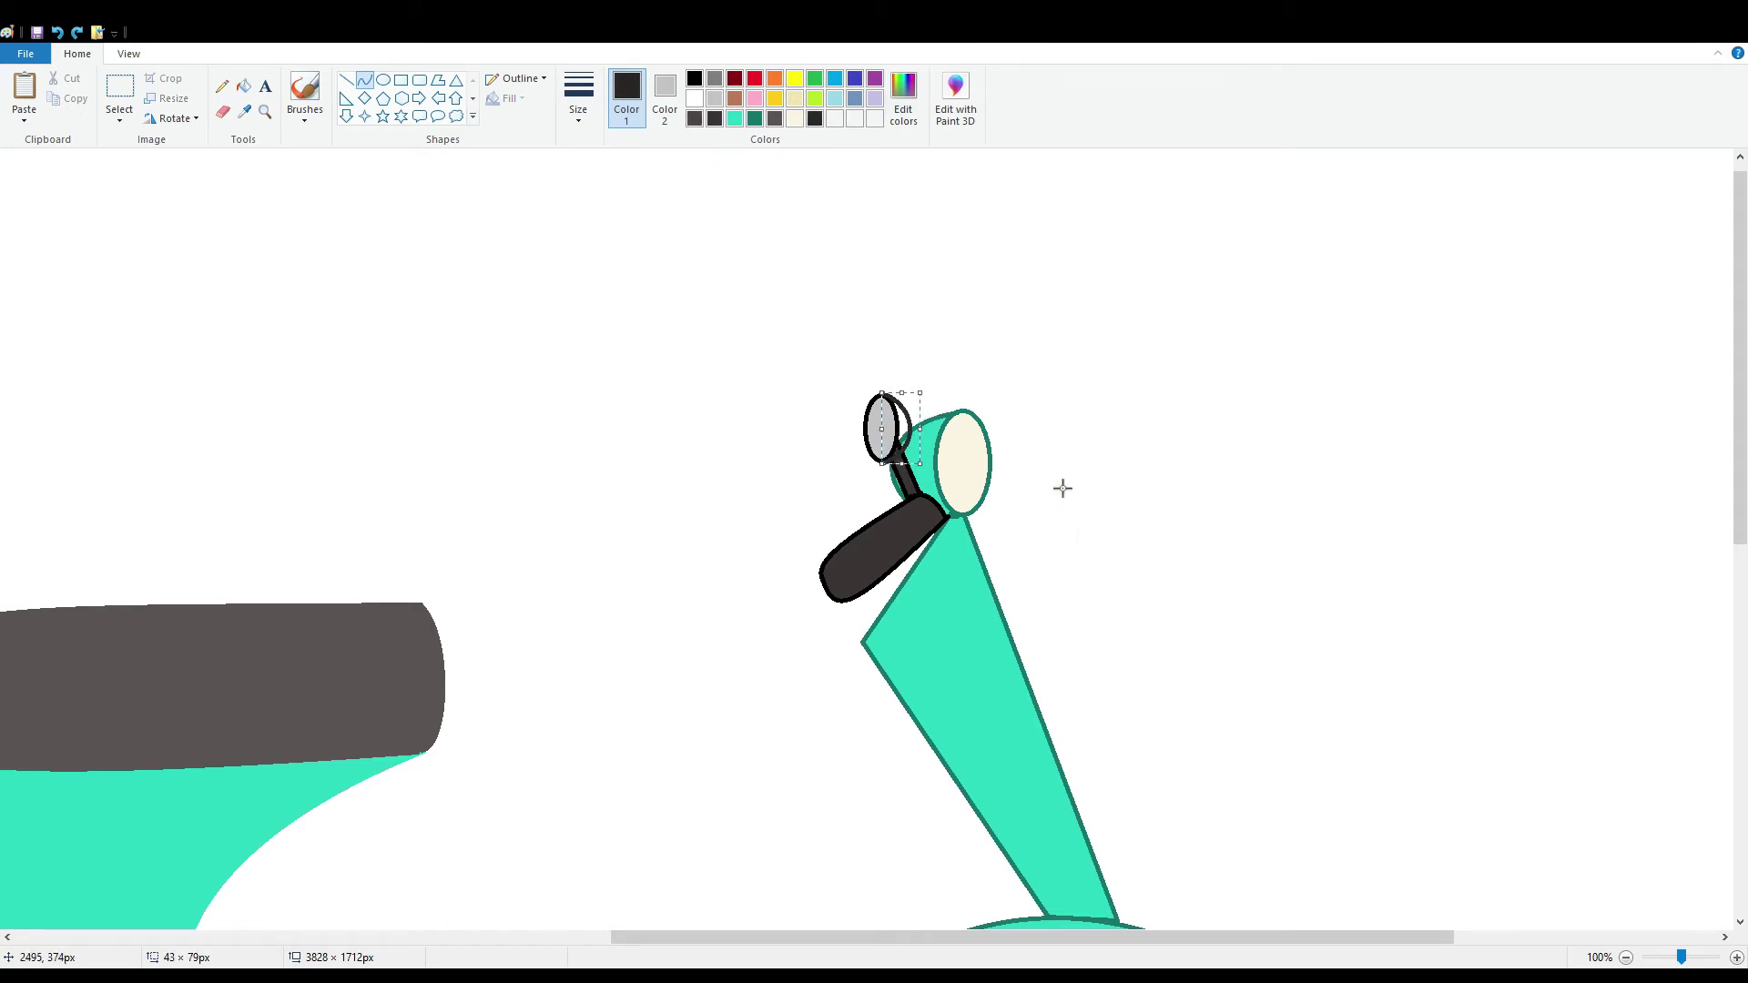
pyautogui.click(244, 85)
pyautogui.click(735, 119)
pyautogui.click(915, 431)
pyautogui.hotkey('ctrl', 'z')
pyautogui.click(910, 434)
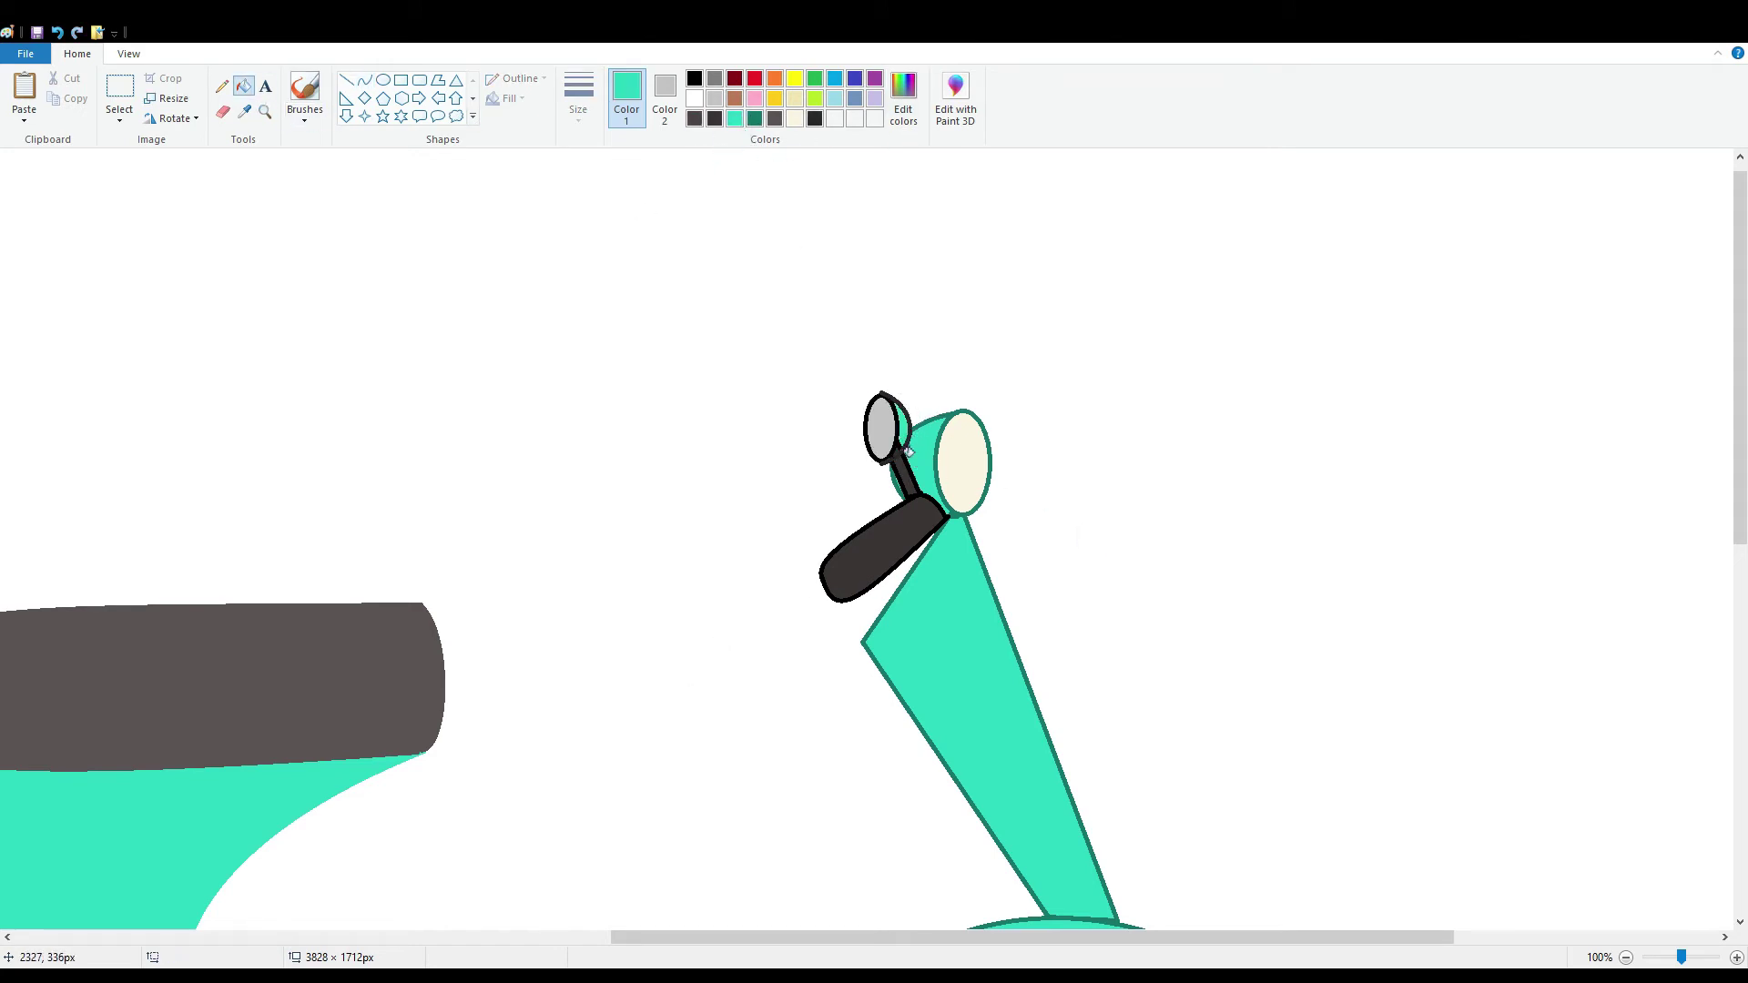
# Cover the black stem end inside the mirror's backing with a short mint curve
pyautogui.click(1735, 956)
pyautogui.click(1736, 957)
pyautogui.moveTo(855, 936); pyautogui.dragTo(1240, 936)
pyautogui.scroll(-3, 652, 625)
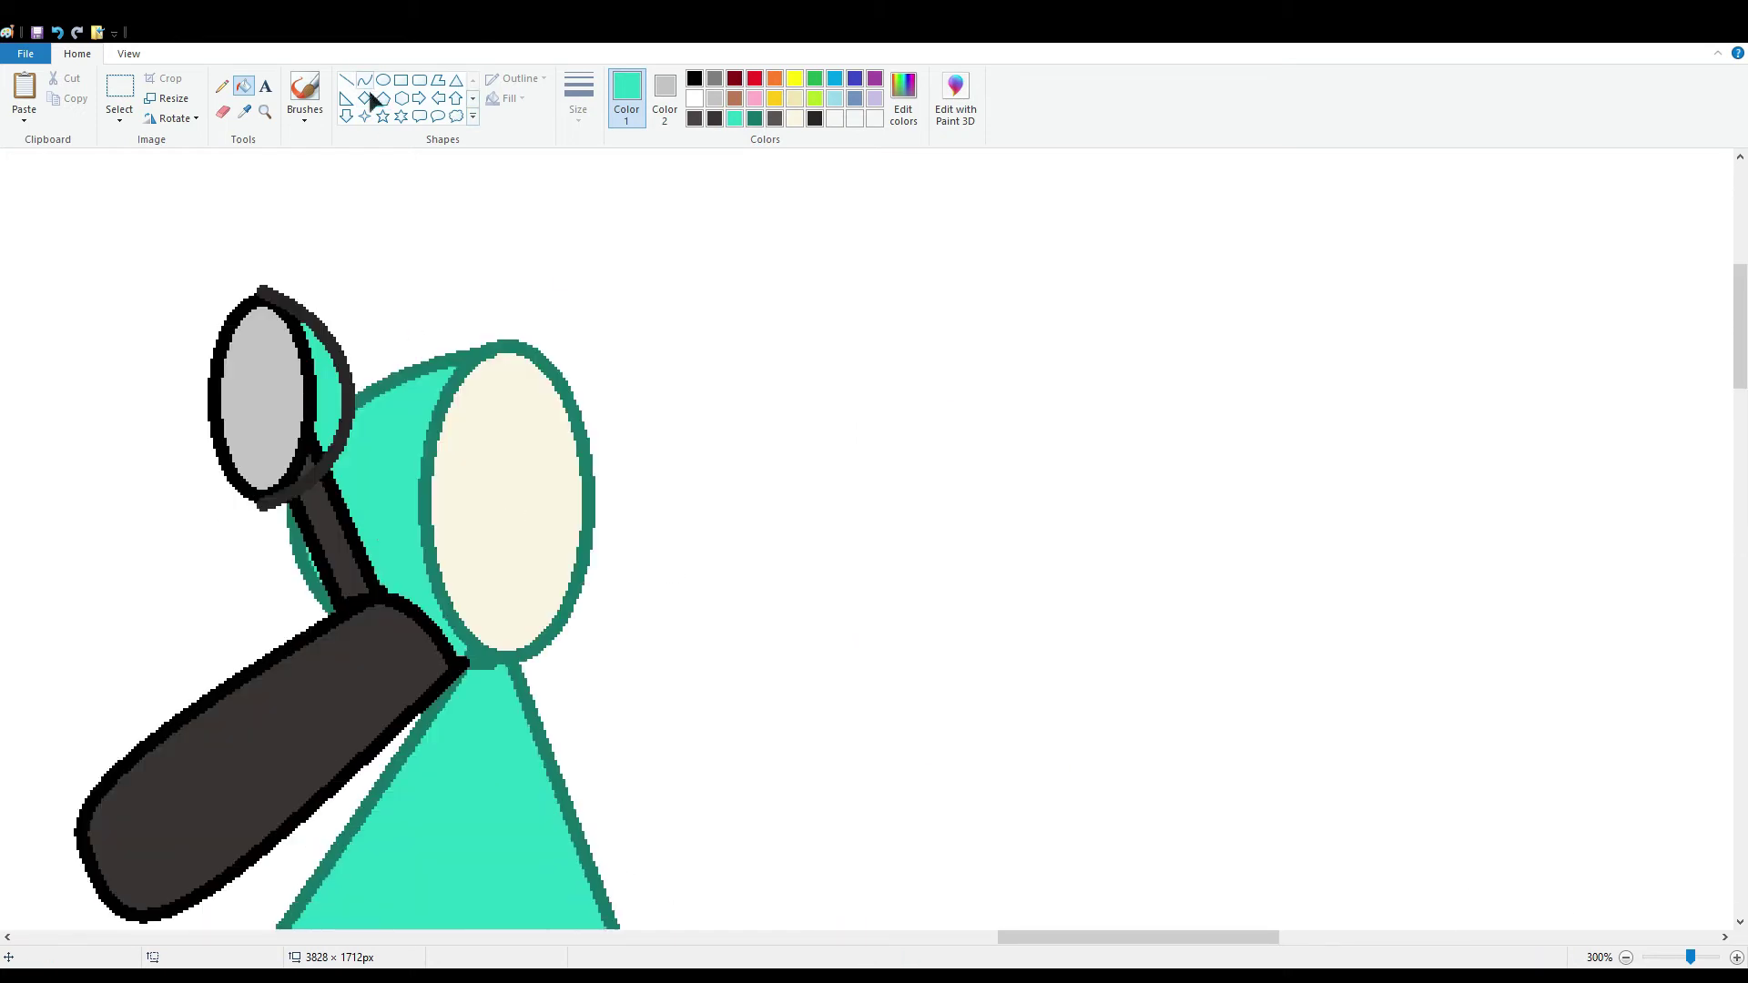
pyautogui.click(364, 80)
pyautogui.moveTo(336, 434); pyautogui.dragTo(309, 475)
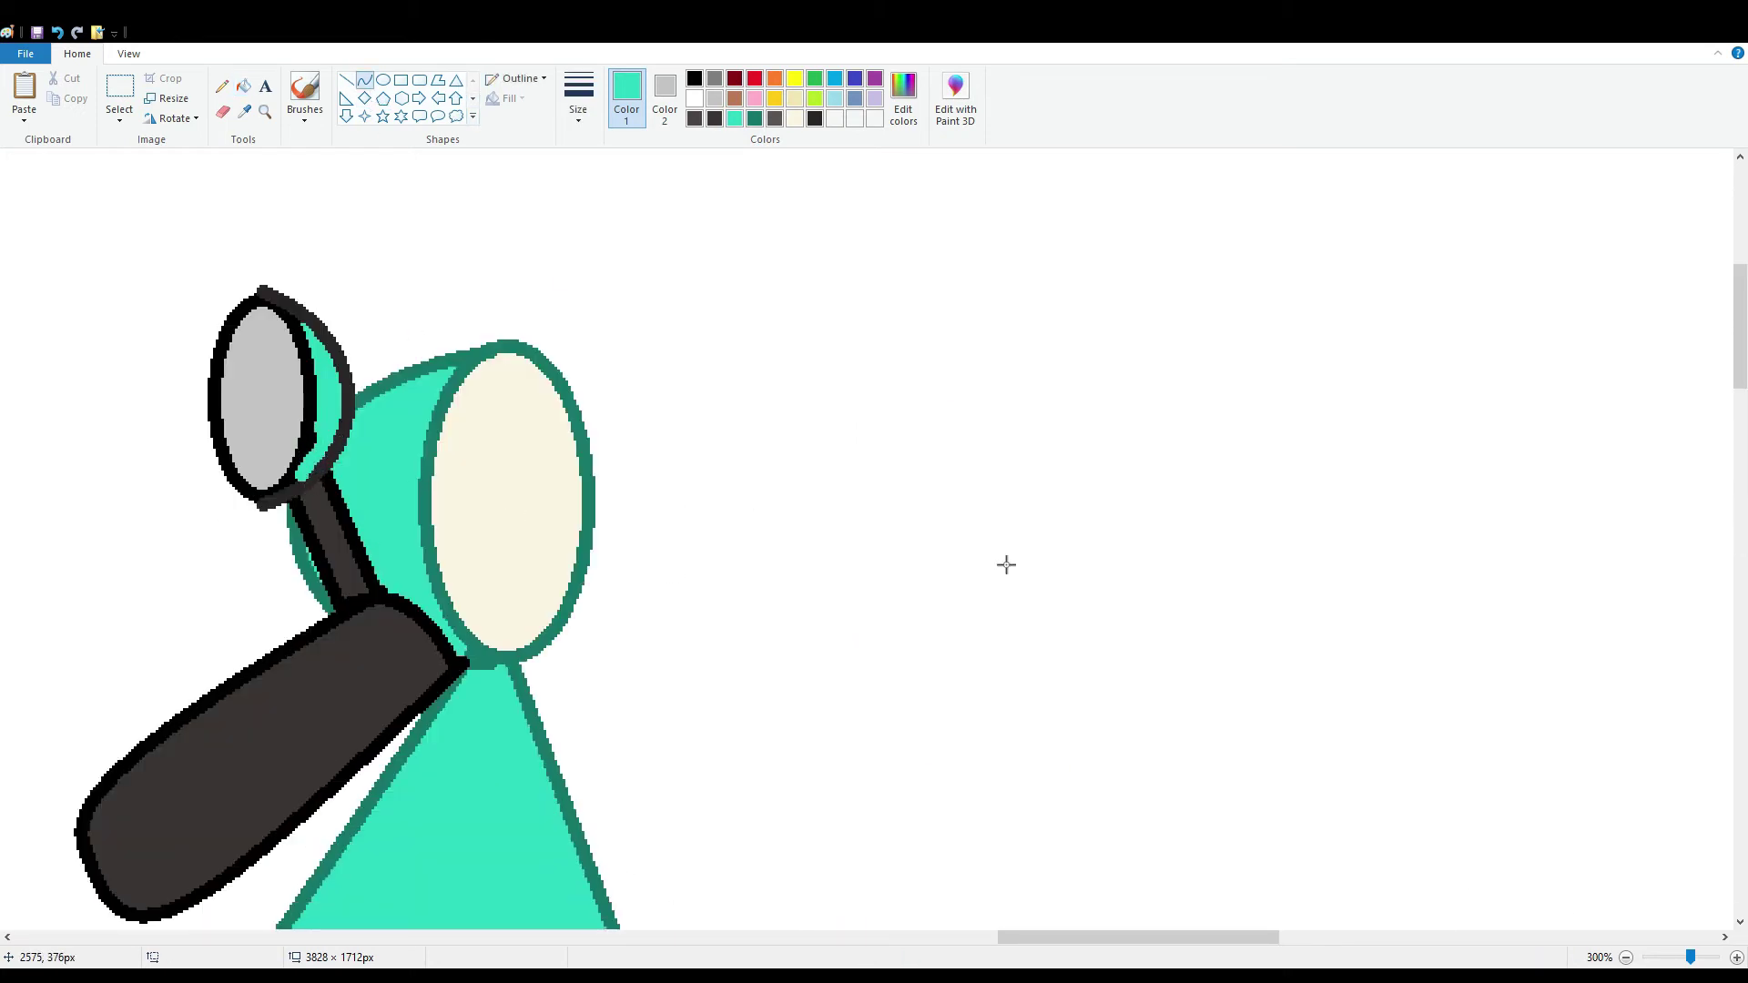
# Undo the mirror and its stem, keeping only the handlebar grip beside the headlight
pyautogui.click(1626, 957)
pyautogui.click(1626, 957)
pyautogui.click(1626, 957)
pyautogui.hotkey('ctrl', 'z')
pyautogui.hotkey('ctrl', 'z')
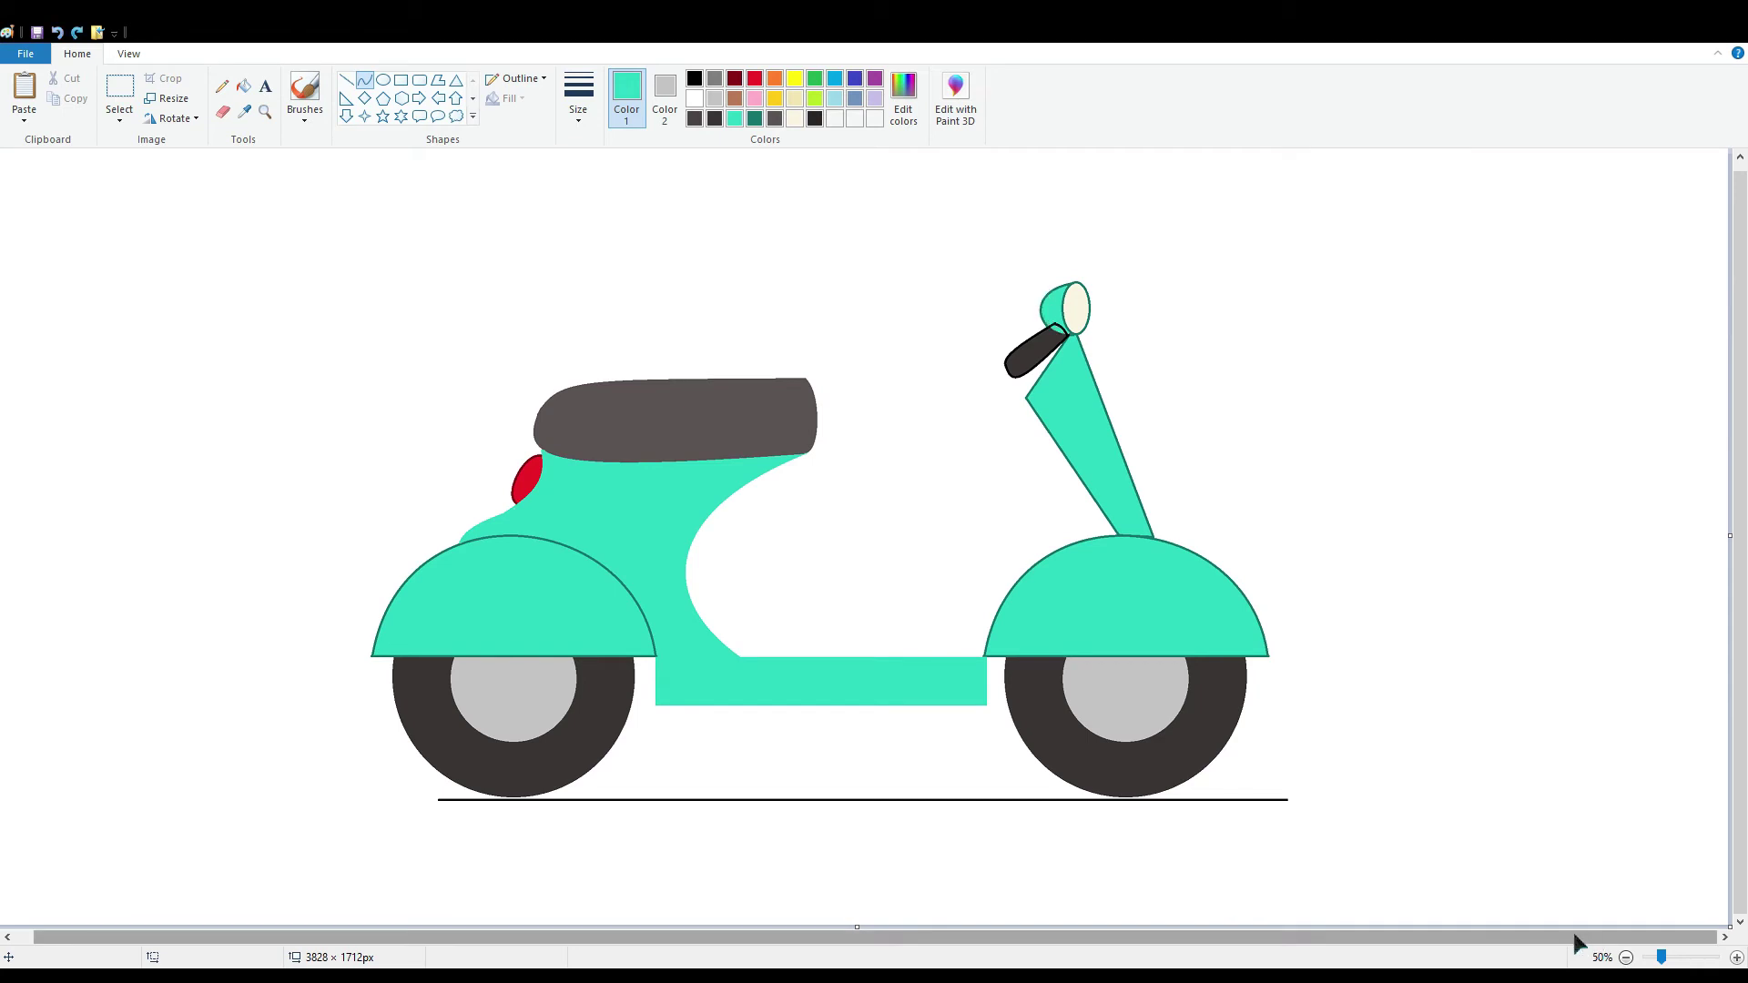
# Erase the handlebar grip by filling its interior and its outline with white
pyautogui.click(243, 85)
pyautogui.click(695, 98)
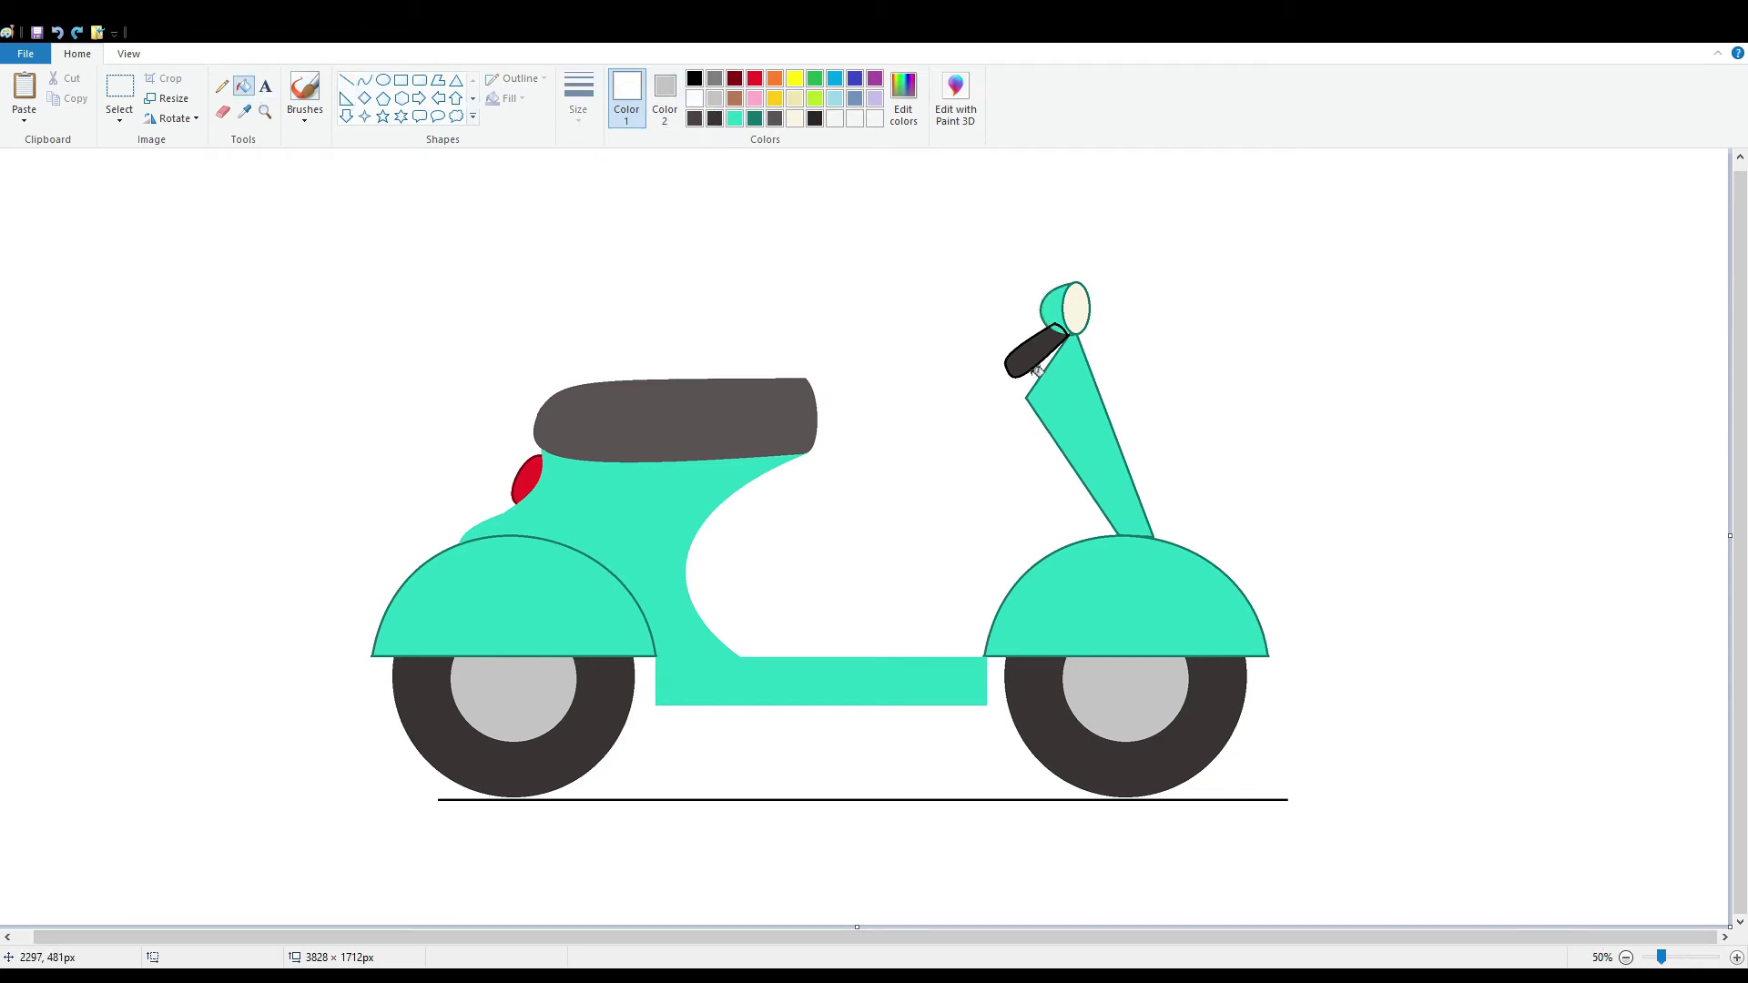
pyautogui.click(1033, 357)
pyautogui.click(1030, 346)
# Redraw the headlight housing's damaged lower edge with a dark green curve reaching the steering column's tip
pyautogui.click(1736, 957)
pyautogui.click(1737, 957)
pyautogui.moveTo(246, 937); pyautogui.dragTo(1044, 937)
pyautogui.scroll(-3, 1002, 637)
pyautogui.click(364, 79)
pyautogui.click(755, 118)
pyautogui.moveTo(893, 451); pyautogui.dragTo(992, 495)
pyautogui.click(893, 476)
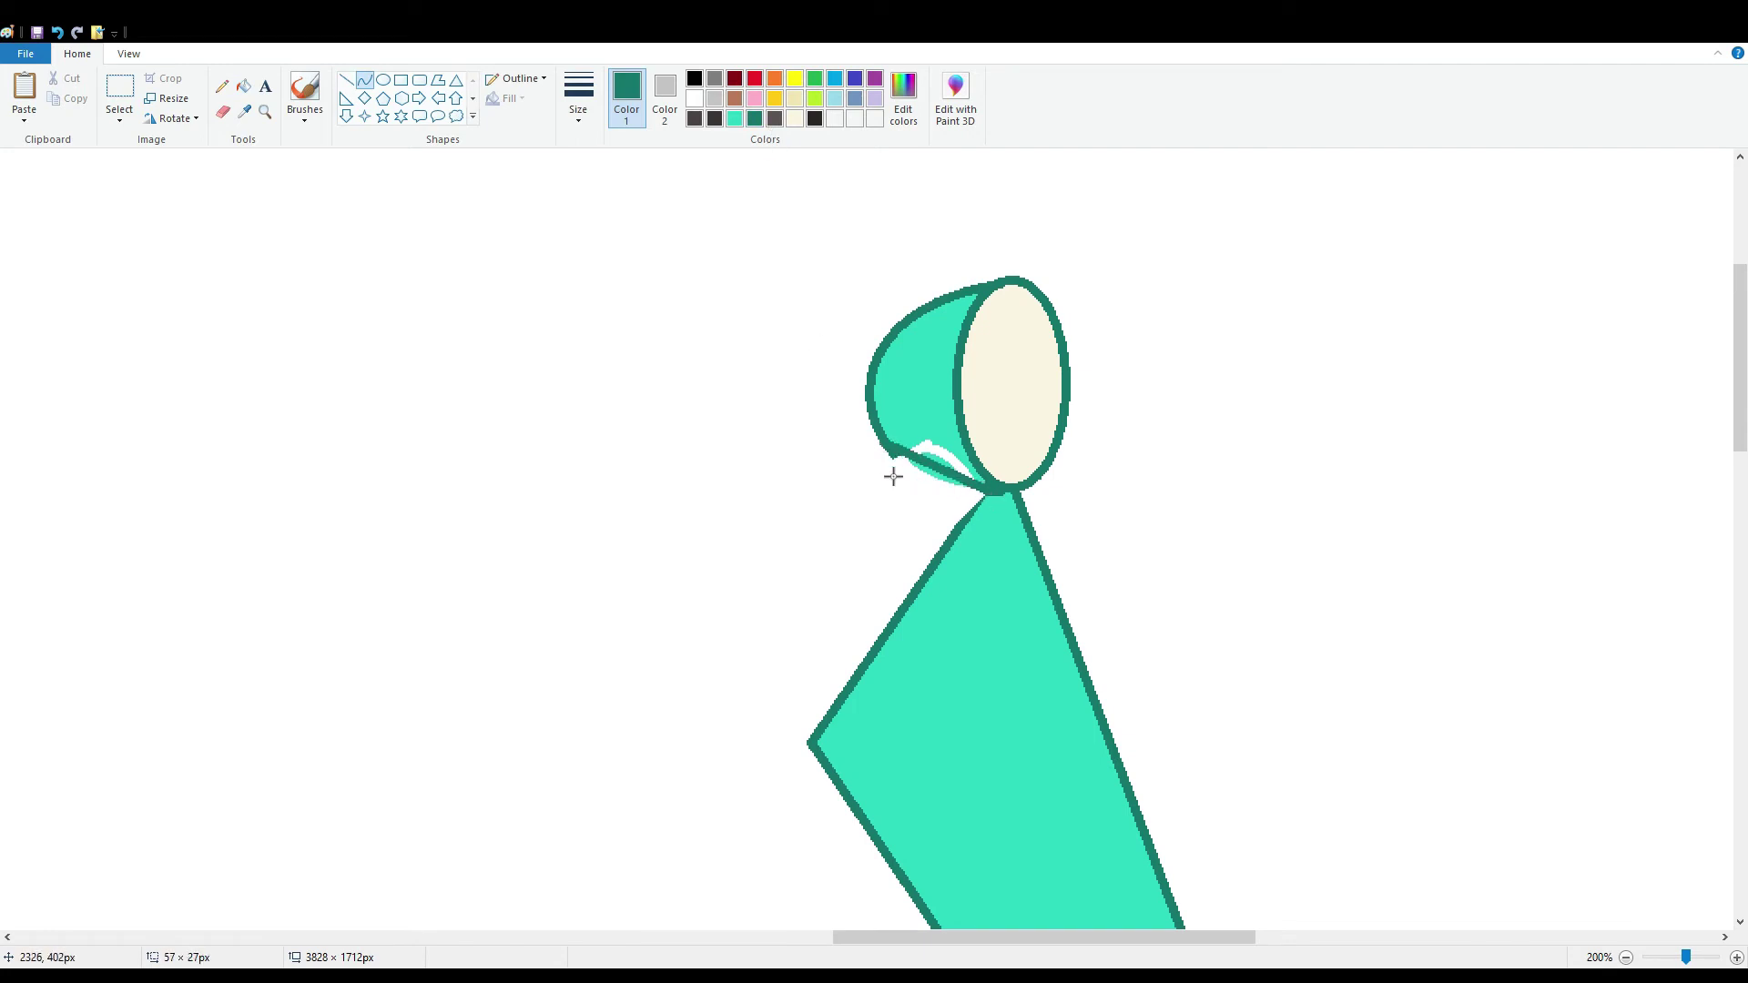
pyautogui.click(991, 517)
# Fill the white gap in the headlight housing with the mint sampled from the housing
pyautogui.click(244, 111)
pyautogui.click(910, 391)
pyautogui.click(244, 86)
pyautogui.click(930, 452)
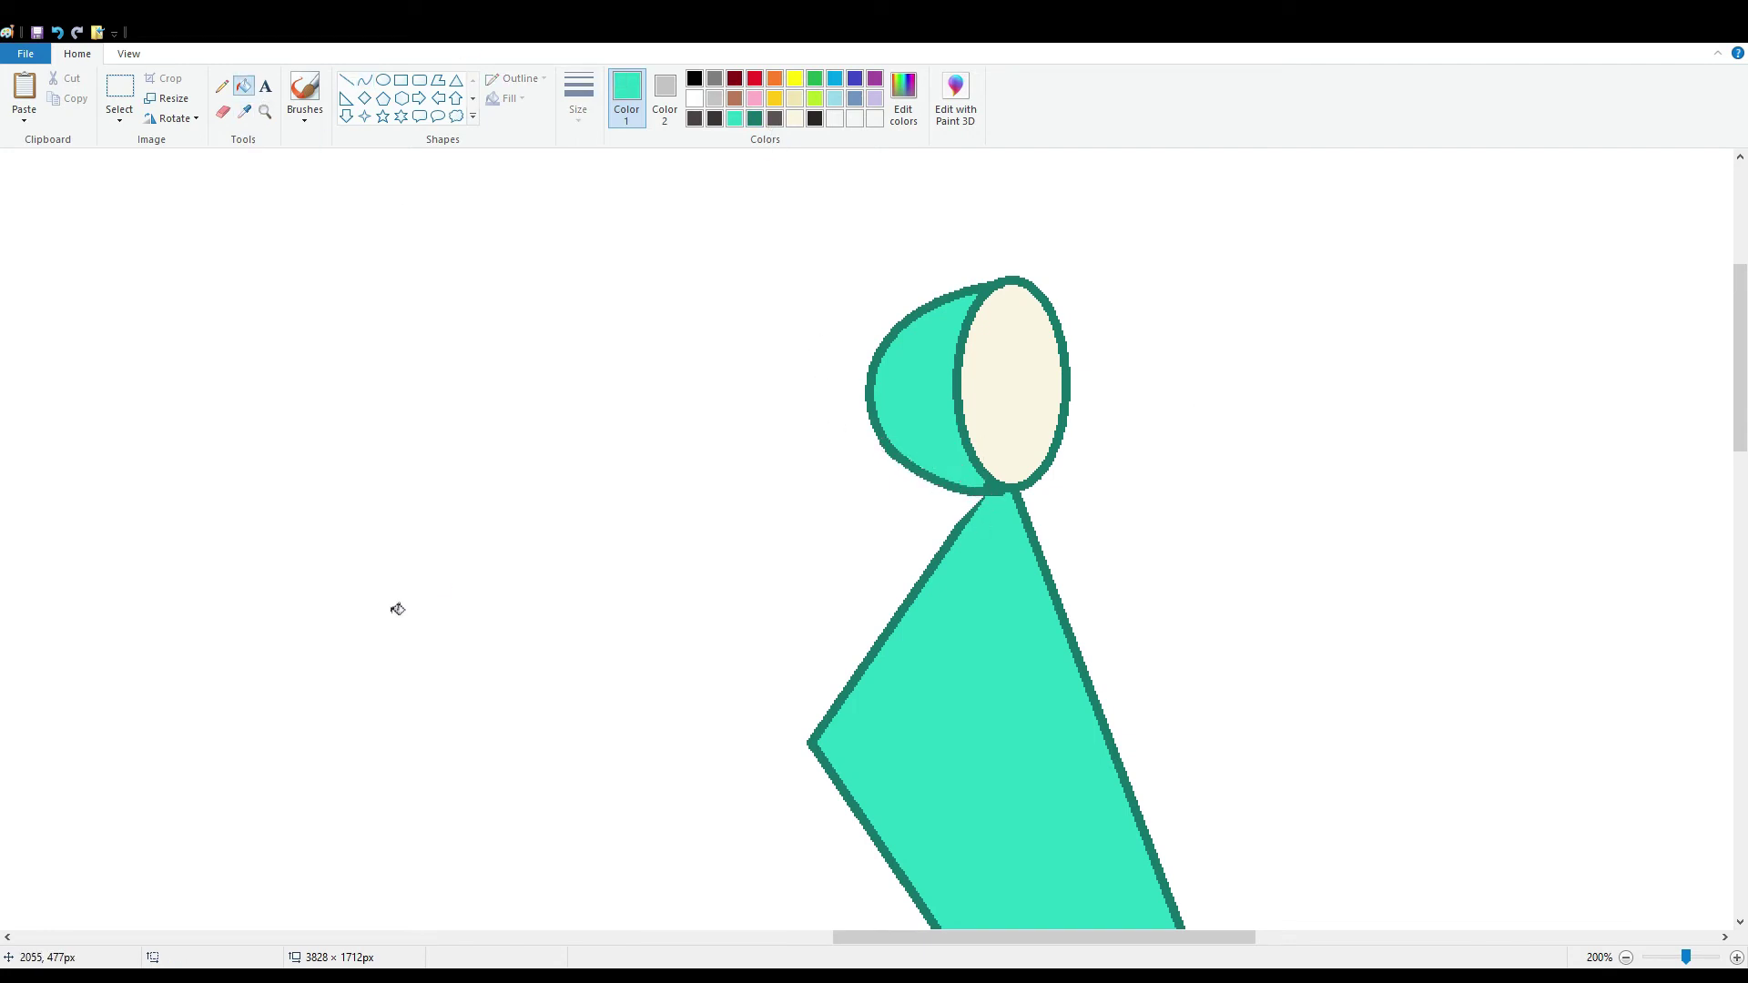
# Try to move the headlight down onto the steering column with a free-form selection
pyautogui.click(119, 118)
pyautogui.click(160, 179)
pyautogui.moveTo(922, 505)
pyautogui.mouseDown()
pyautogui.moveTo(1084, 488)
pyautogui.moveTo(922, 507)
pyautogui.mouseUp()
pyautogui.moveTo(1014, 438); pyautogui.dragTo(1013, 510)
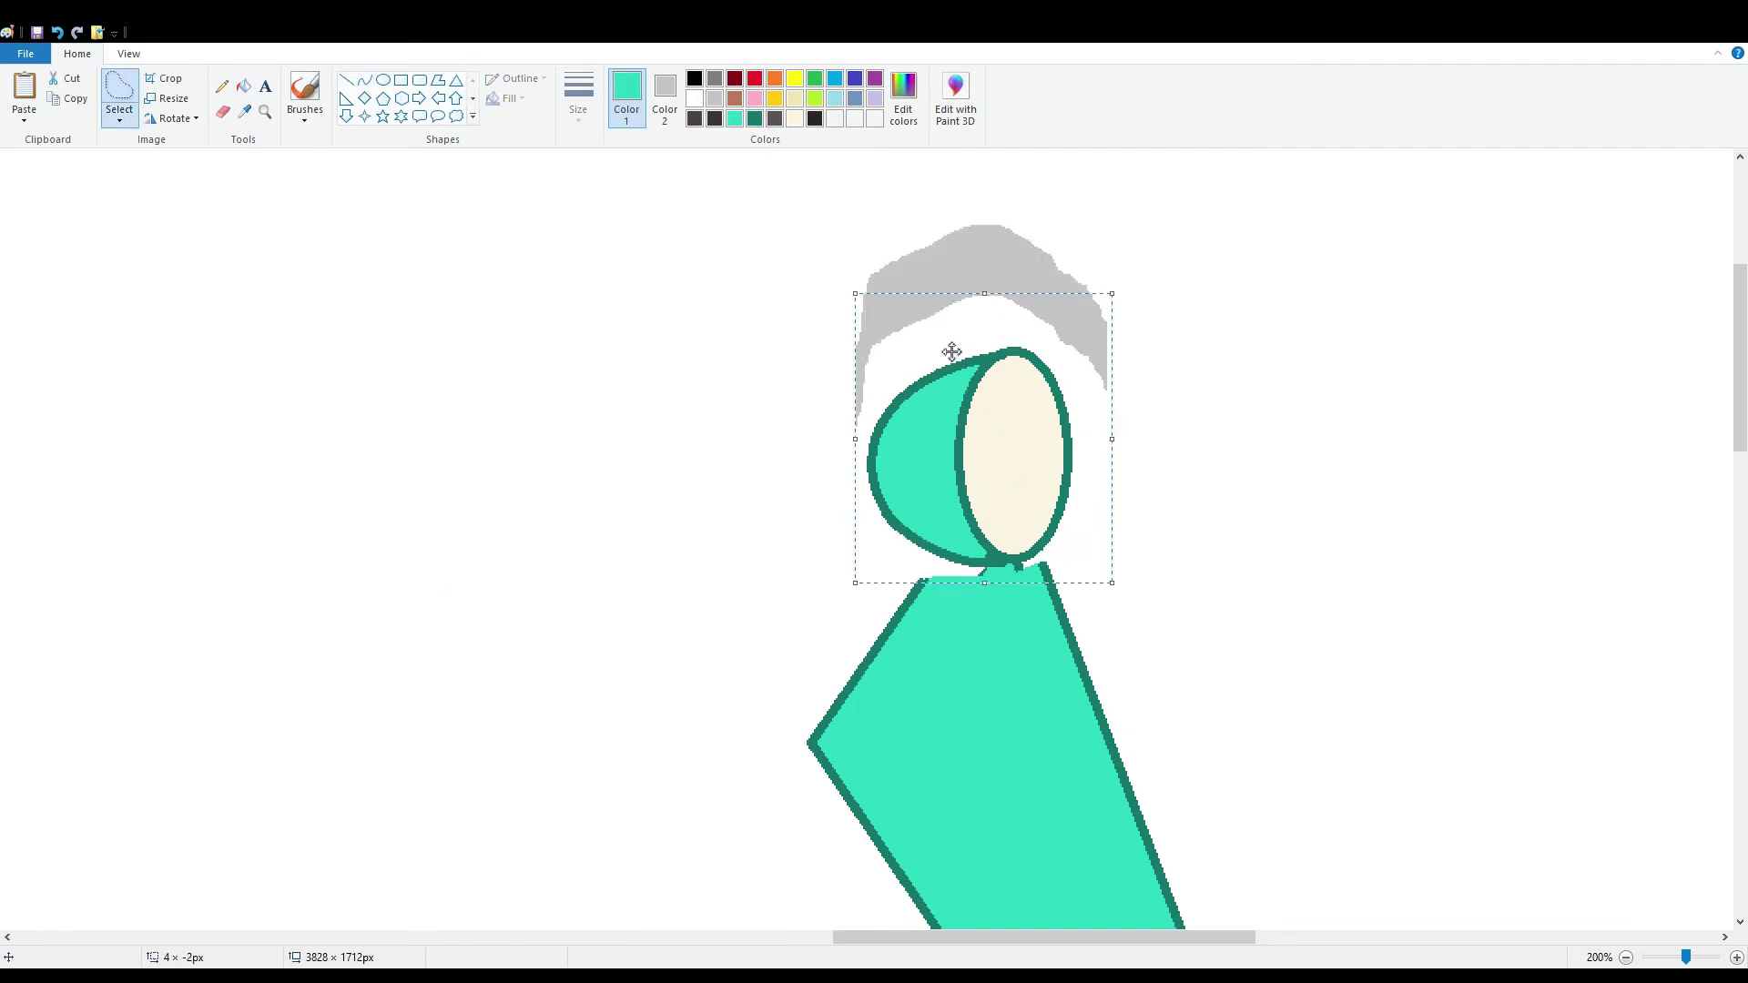
pyautogui.hotkey('ctrl', 'z')
# With white as the background colour, reselect the headlight free-form and move it down over the steering column's tip
pyautogui.click(694, 98)
pyautogui.click(665, 98)
pyautogui.click(694, 98)
pyautogui.moveTo(823, 266)
pyautogui.mouseDown()
pyautogui.moveTo(1007, 507)
pyautogui.moveTo(1075, 232)
pyautogui.mouseUp()
pyautogui.moveTo(1004, 408); pyautogui.dragTo(1010, 471)
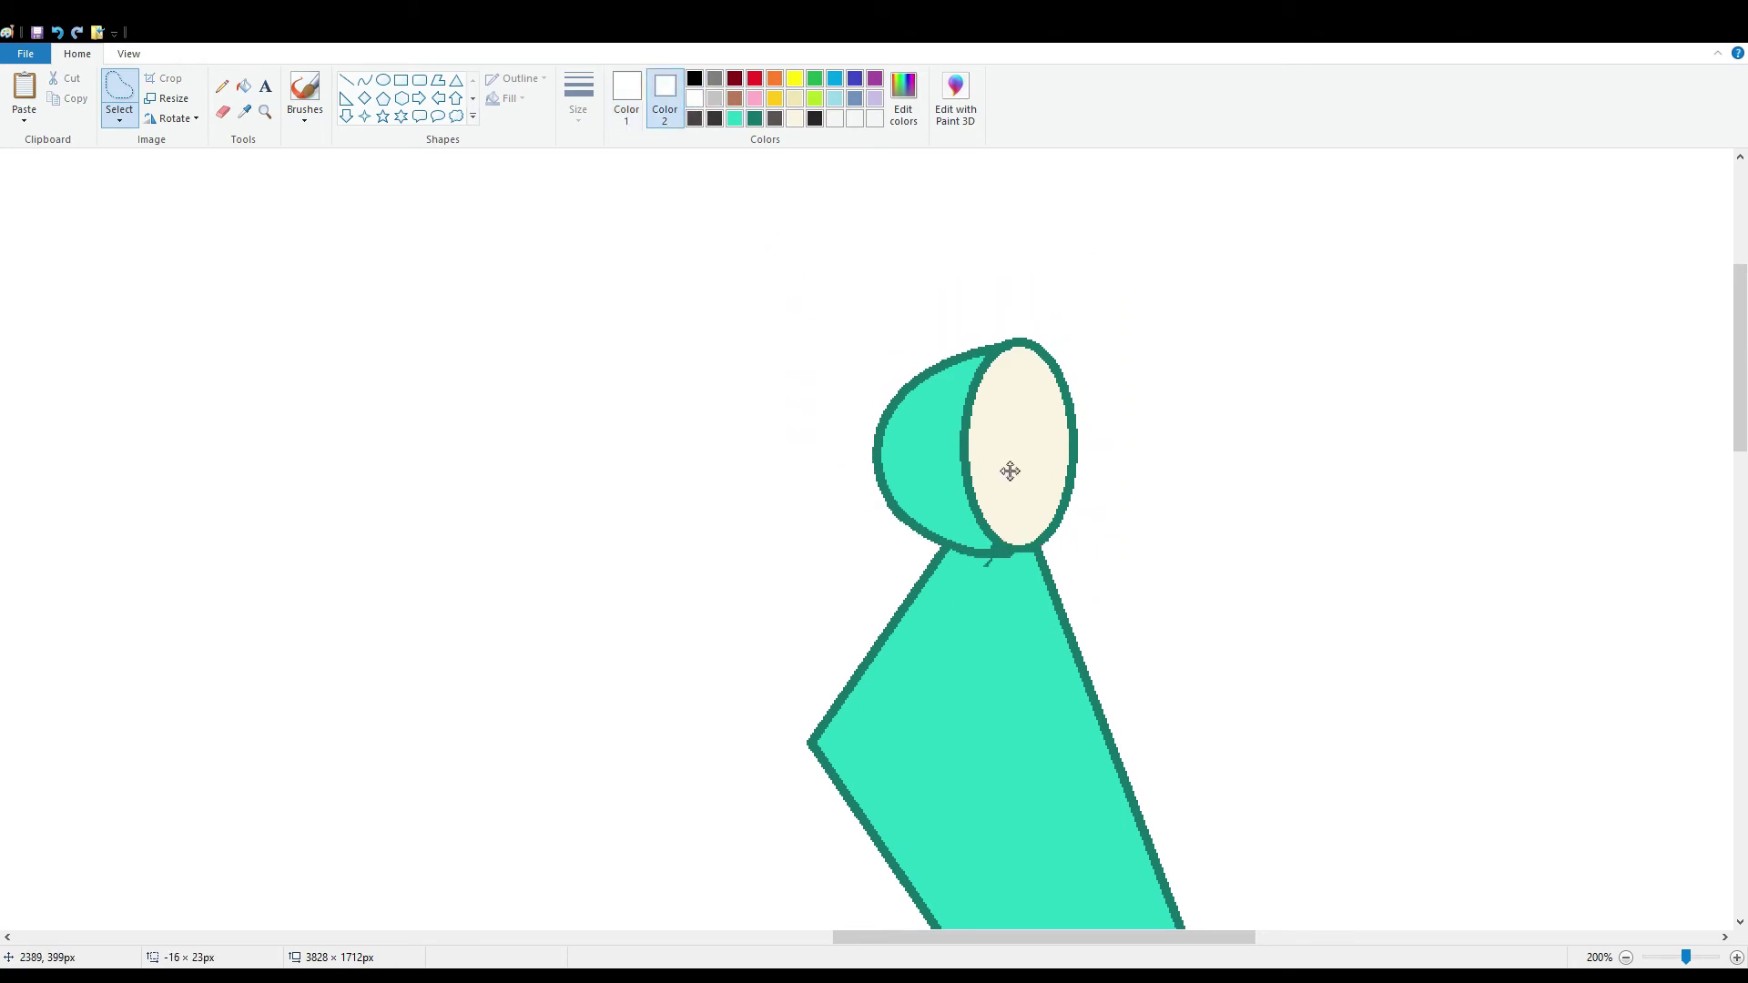
# Draw a four-sided black handlebar grip with straight lines, slanting down from the headlight housing, and fill it dark grey
pyautogui.click(346, 80)
pyautogui.click(627, 91)
pyautogui.click(695, 79)
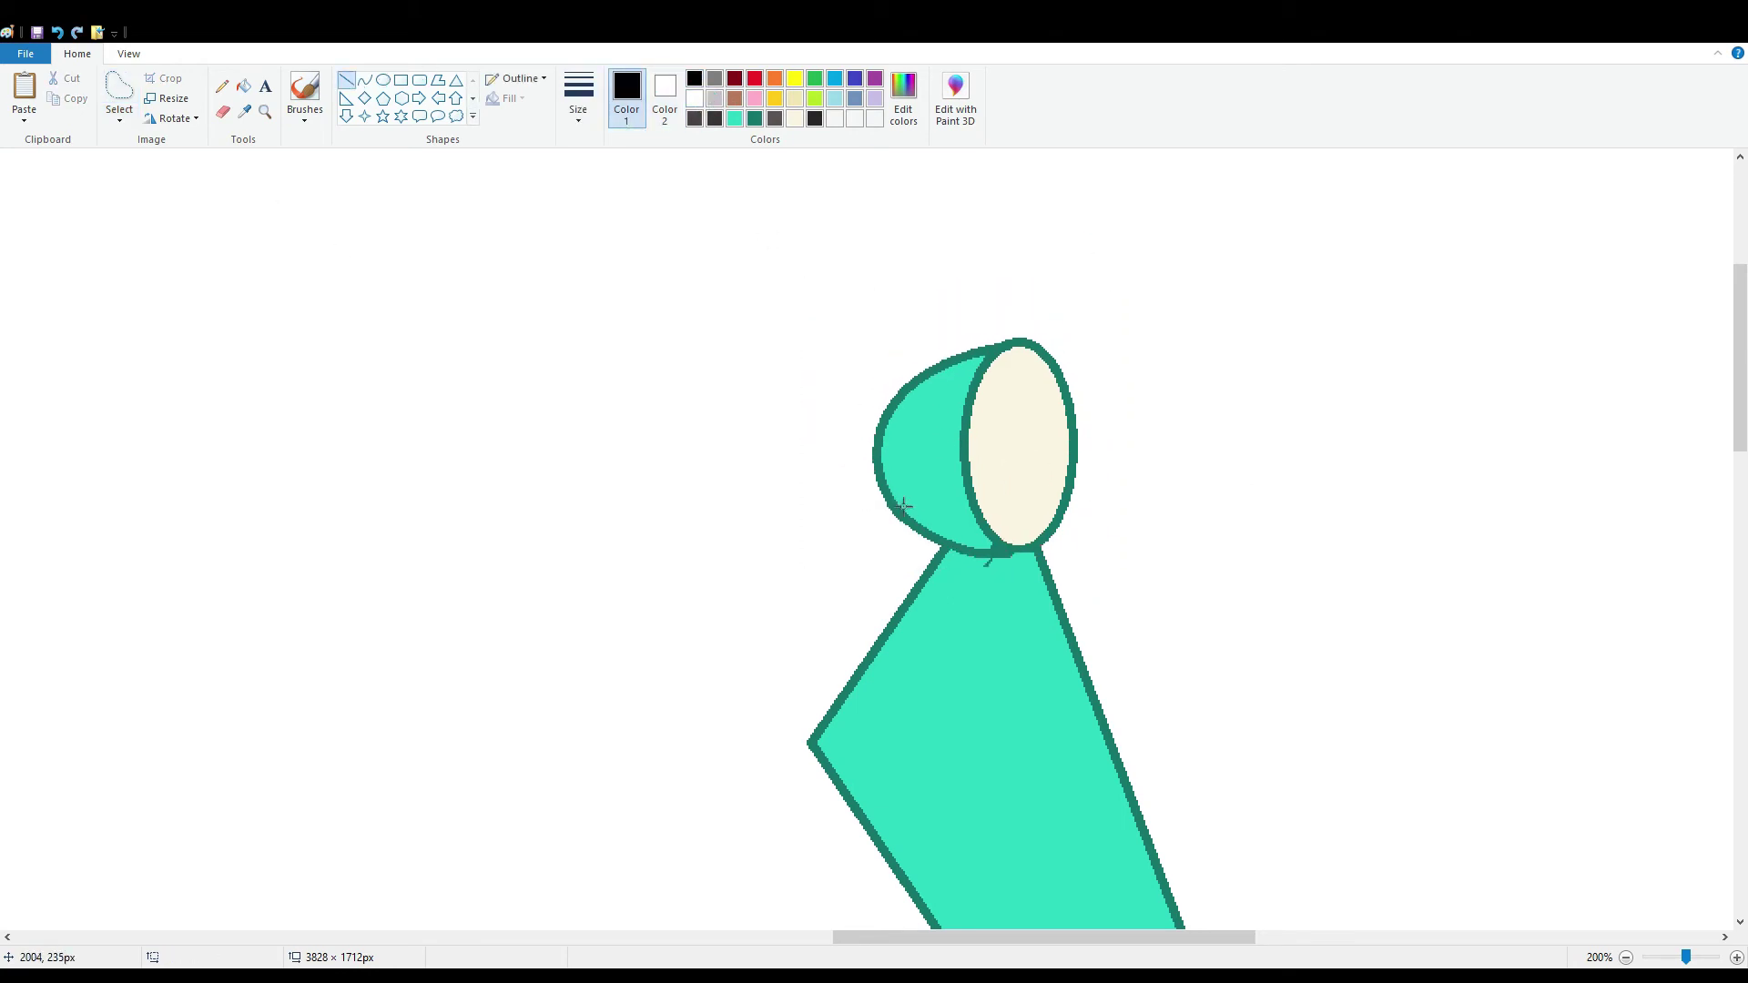
pyautogui.moveTo(901, 477)
pyautogui.mouseDown()
pyautogui.moveTo(762, 577)
pyautogui.moveTo(774, 555)
pyautogui.moveTo(791, 603)
pyautogui.moveTo(926, 506)
pyautogui.mouseUp()
pyautogui.click(715, 118)
pyautogui.click(243, 85)
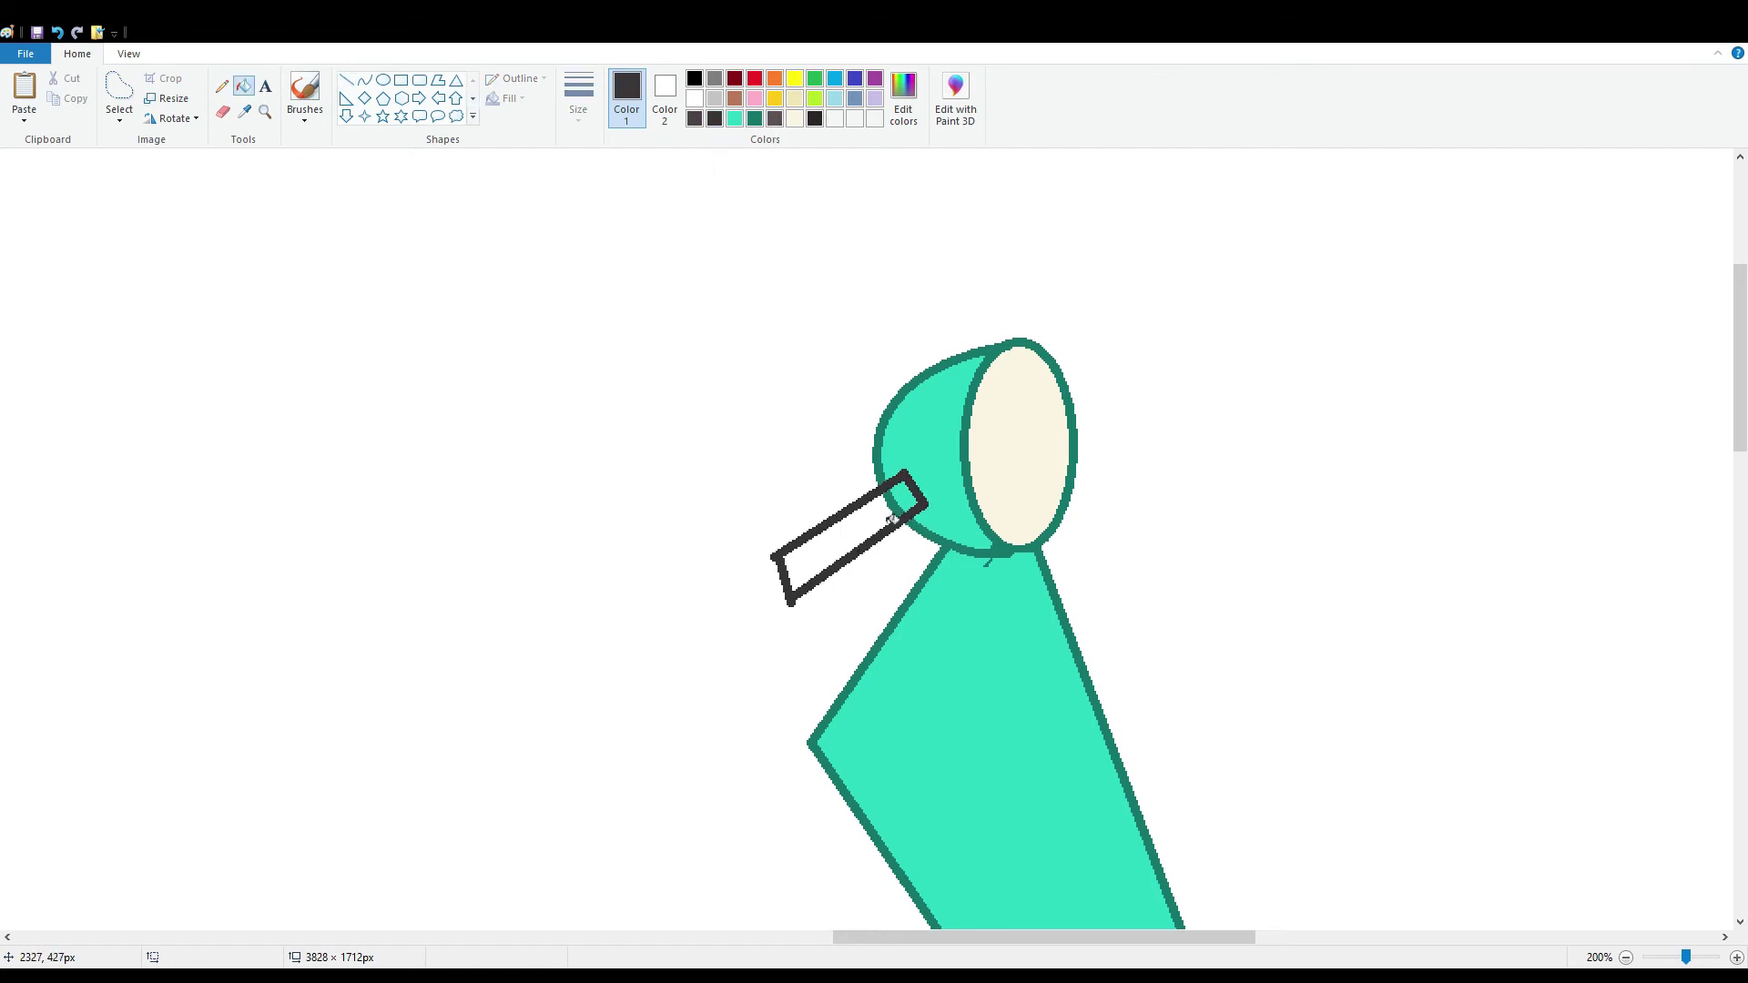
pyautogui.click(910, 515)
# Draw a narrow curved mirror stem in black rising from the headlight housing above the handlebar grip
pyautogui.click(365, 80)
pyautogui.click(695, 78)
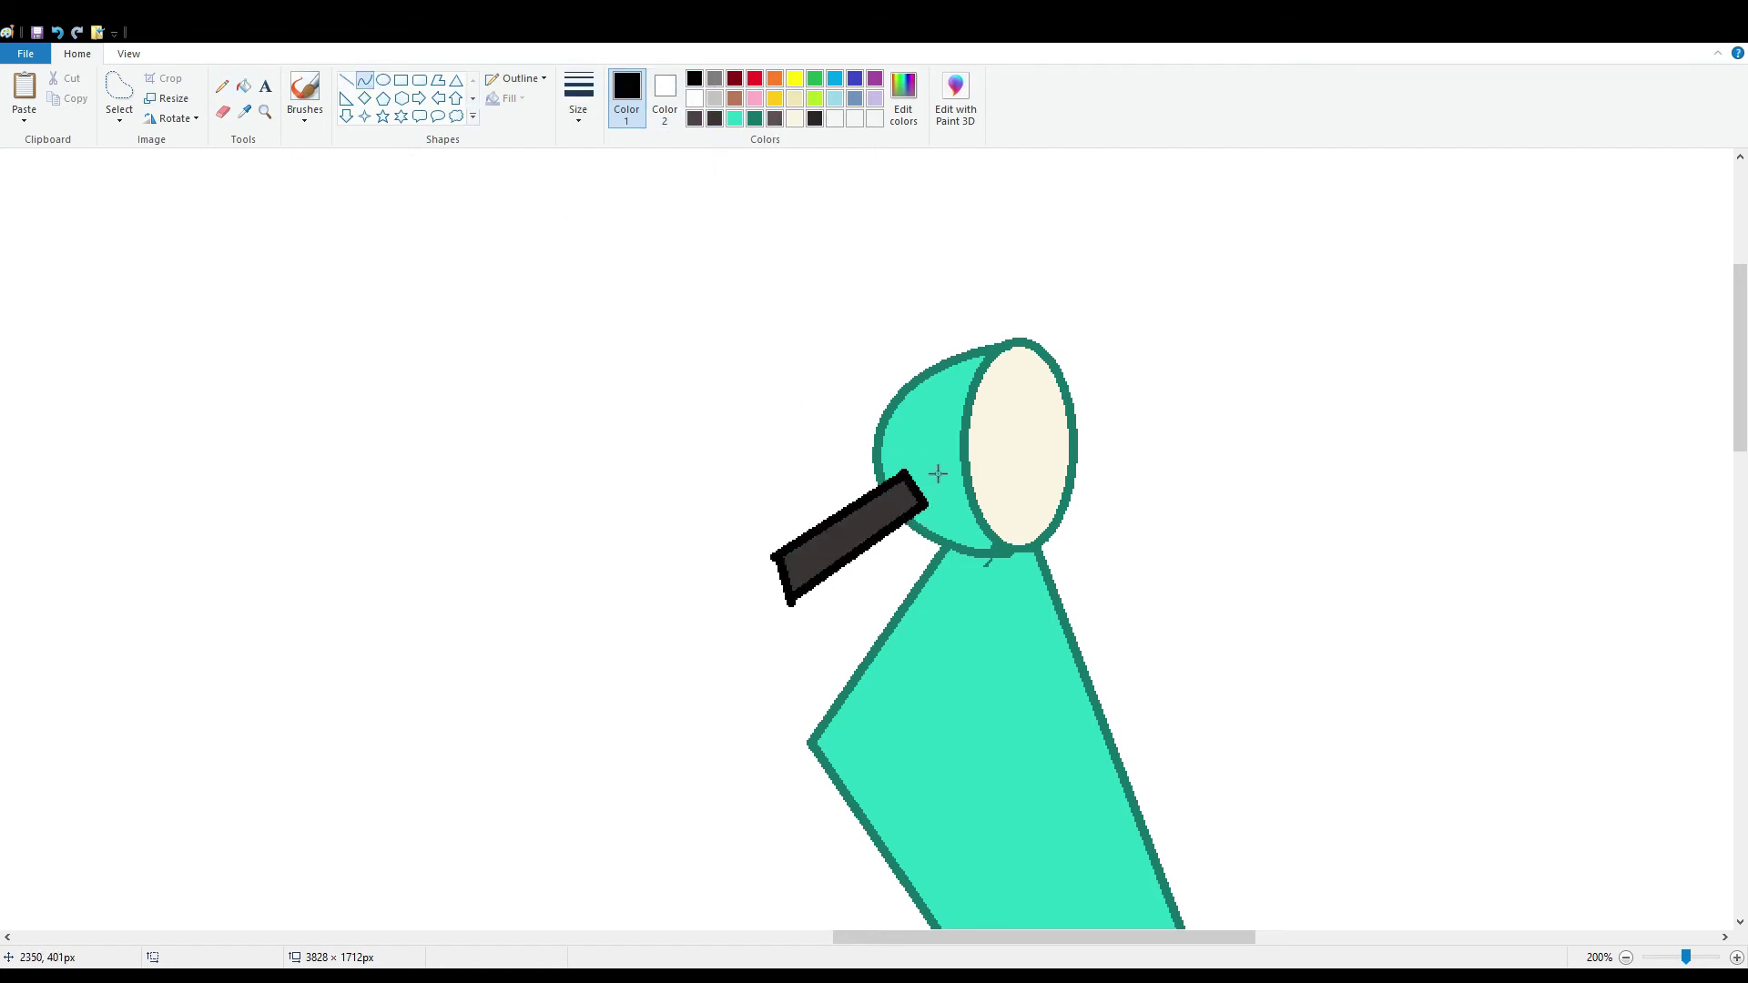
pyautogui.moveTo(932, 468)
pyautogui.mouseDown()
pyautogui.moveTo(883, 368)
pyautogui.moveTo(904, 354)
pyautogui.moveTo(946, 456)
pyautogui.moveTo(910, 412)
pyautogui.mouseUp()
pyautogui.click(932, 344)
pyautogui.click(945, 461)
# Draw a light grey ellipse with a black outline on the curved stem's upper end as the mirror
pyautogui.click(383, 81)
pyautogui.click(664, 91)
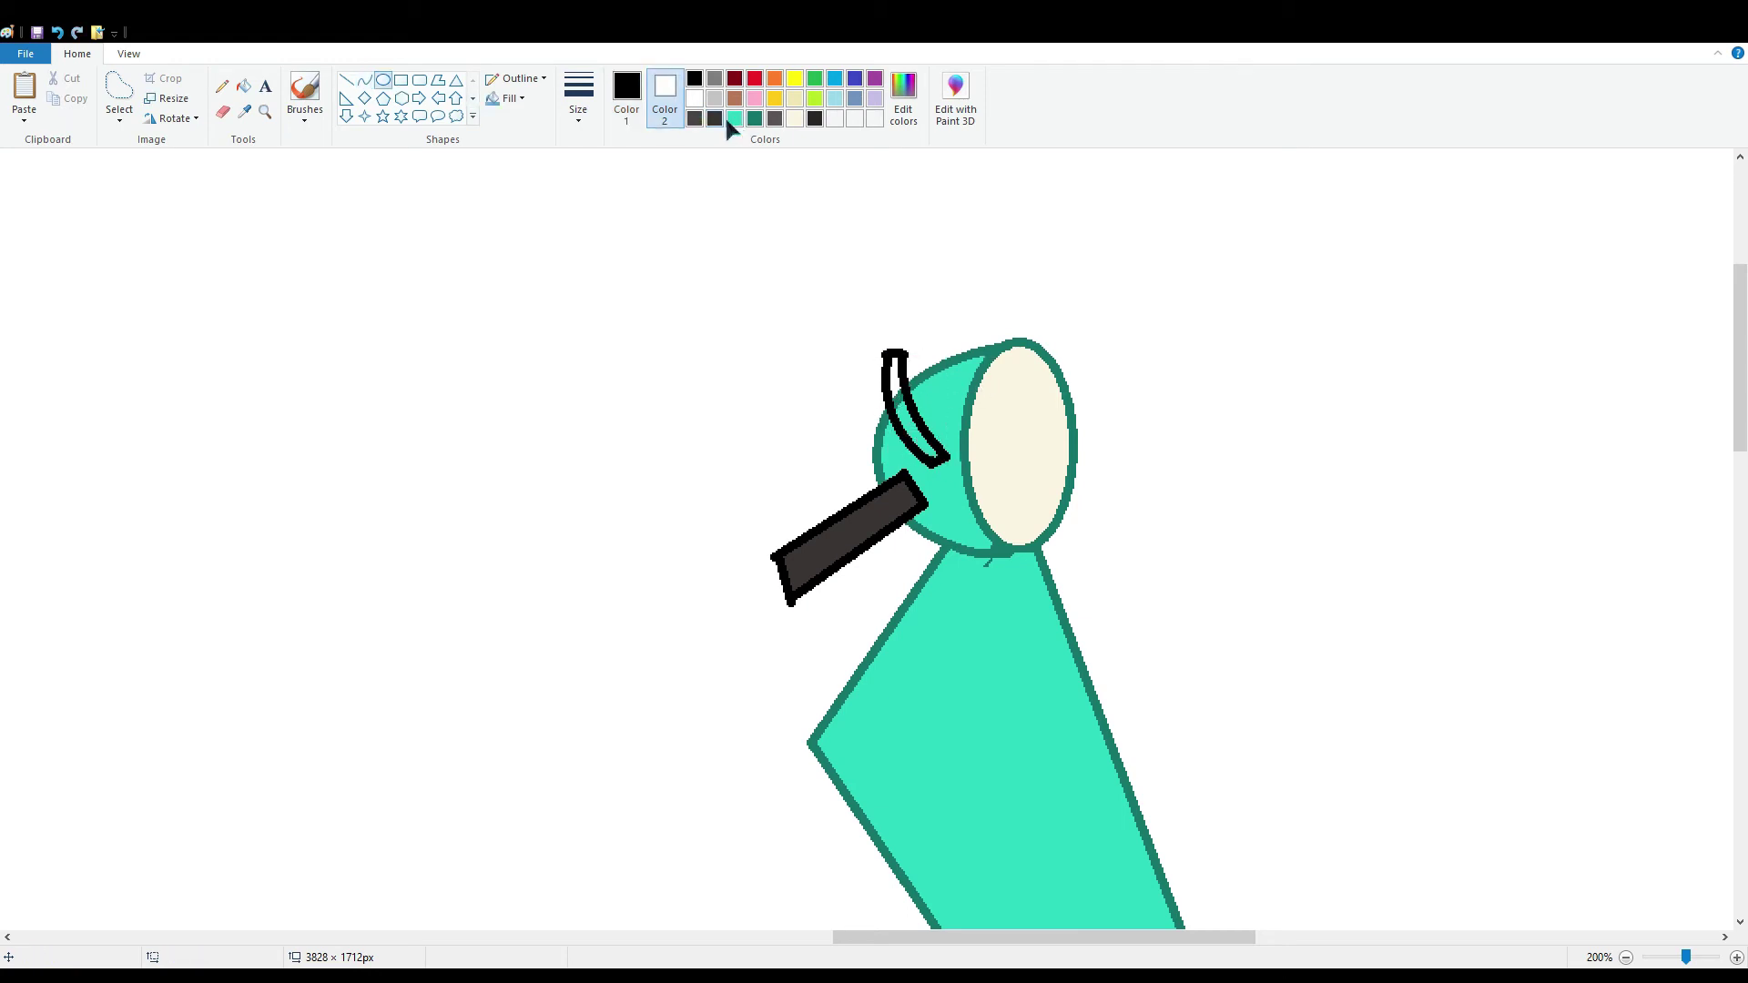
pyautogui.click(715, 97)
pyautogui.moveTo(885, 329)
pyautogui.mouseDown()
pyautogui.moveTo(927, 403)
pyautogui.moveTo(884, 357)
pyautogui.moveTo(908, 413)
pyautogui.moveTo(900, 352)
pyautogui.moveTo(881, 392)
pyautogui.mouseUp()
# Draw a black curve bulging forward from the mirror ellipse as the outline of its housing
pyautogui.click(363, 82)
pyautogui.click(734, 119)
pyautogui.click(957, 307)
pyautogui.click(943, 396)
pyautogui.moveTo(918, 292); pyautogui.dragTo(923, 304)
pyautogui.click(913, 241)
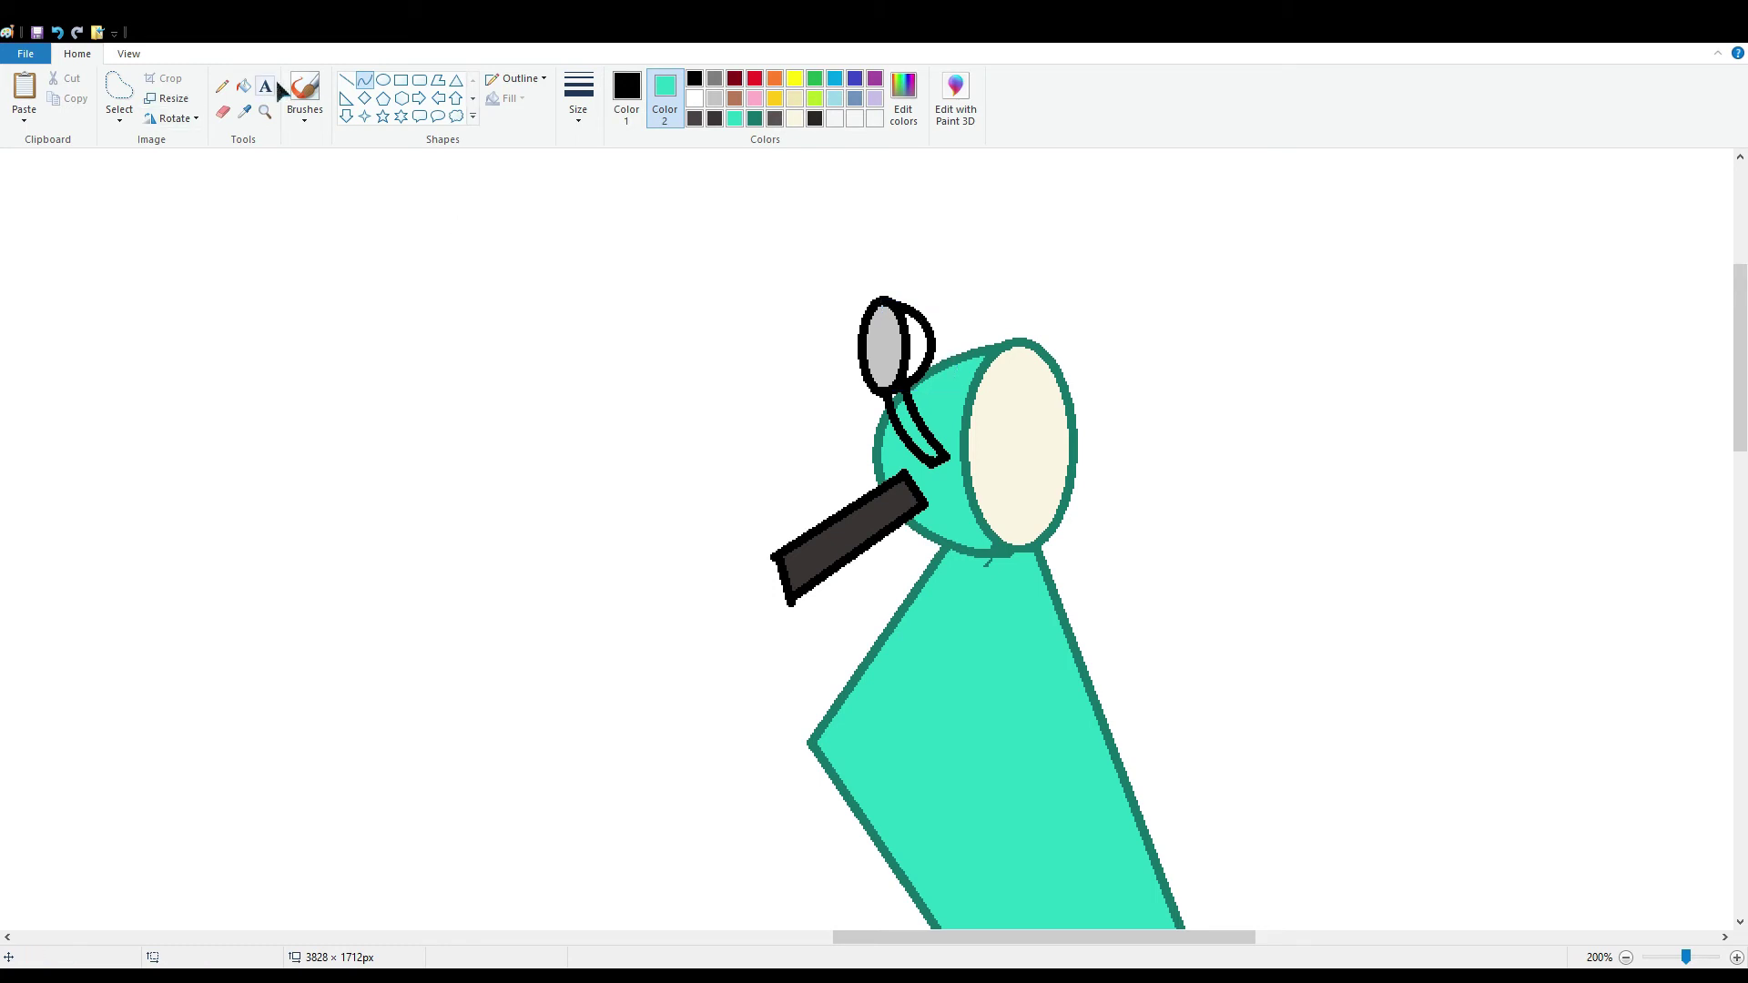
# Fill the mirror housing with mint and the curved mirror stem with dark grey
pyautogui.click(244, 86)
pyautogui.click(627, 97)
pyautogui.click(736, 119)
pyautogui.click(920, 346)
pyautogui.click(715, 119)
pyautogui.click(914, 425)
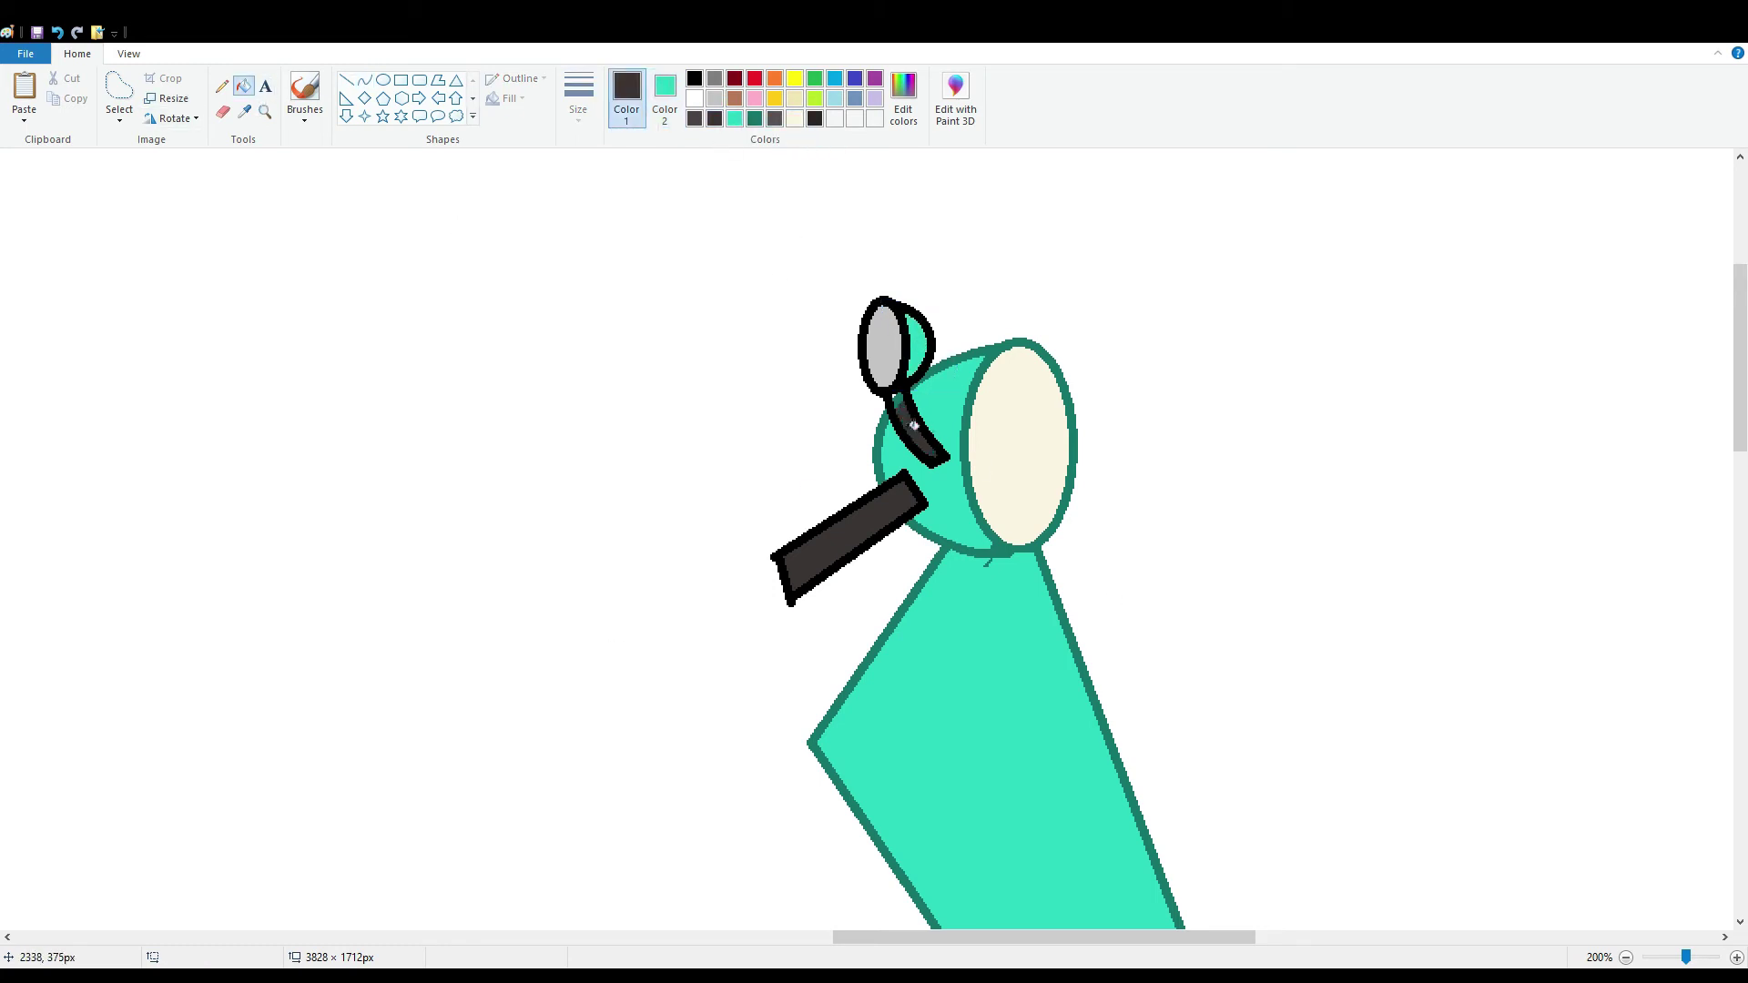
# Try to enlarge the steering column and headlight assembly to about 686 × 727 px with a free-form selection
pyautogui.scroll(-5, 953, 503)
pyautogui.click(1626, 957)
pyautogui.click(1627, 957)
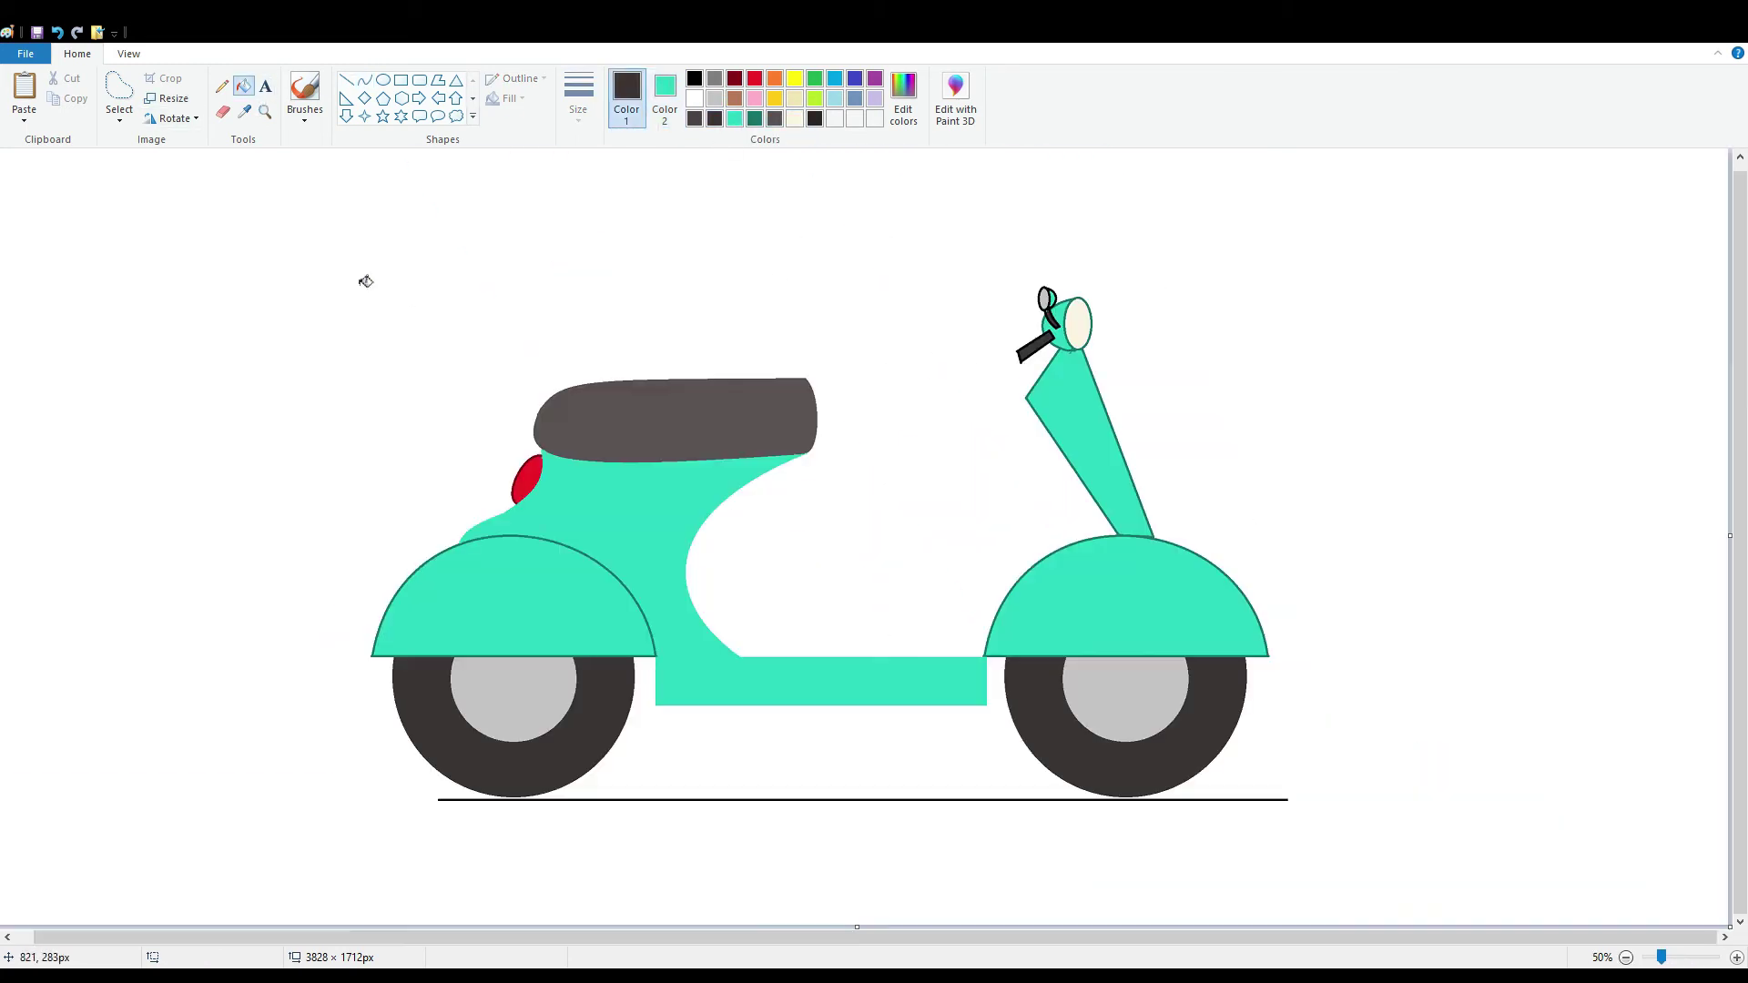
pyautogui.click(118, 96)
pyautogui.click(1736, 957)
pyautogui.click(1736, 957)
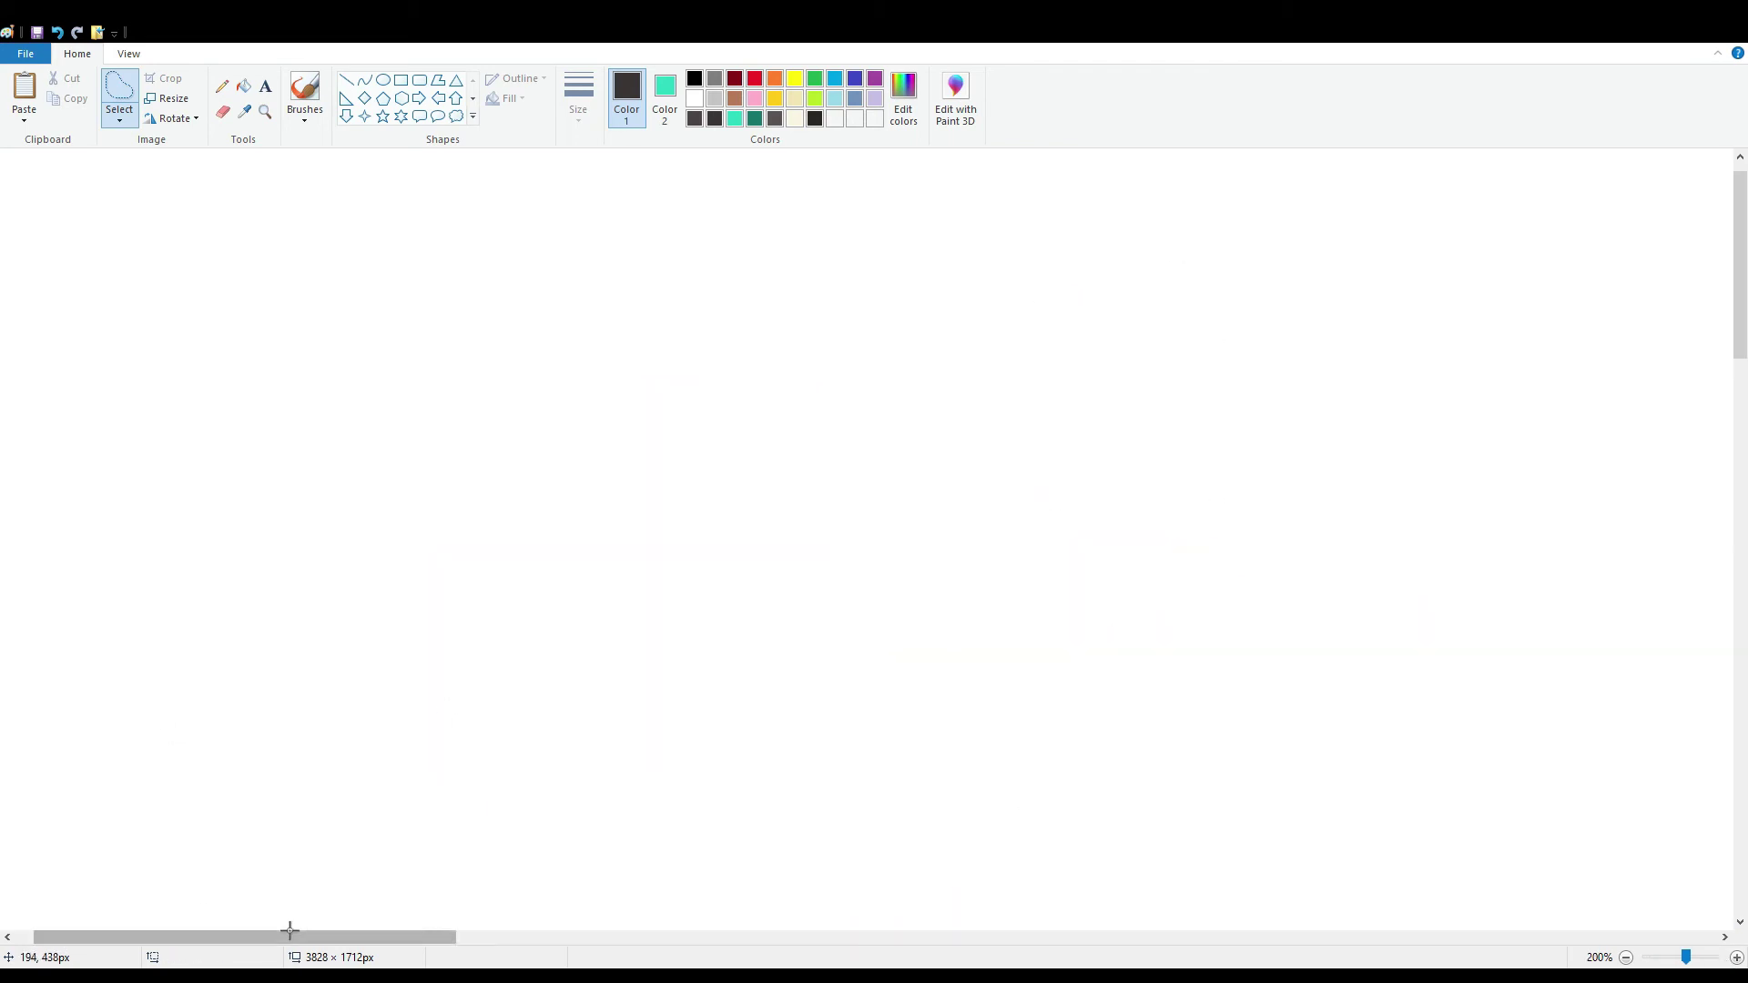
pyautogui.moveTo(288, 937); pyautogui.dragTo(1121, 937)
pyautogui.scroll(-5, 877, 554)
pyautogui.moveTo(1091, 722)
pyautogui.mouseDown()
pyautogui.moveTo(1217, 577)
pyautogui.moveTo(468, 437)
pyautogui.moveTo(1034, 710)
pyautogui.moveTo(1092, 719)
pyautogui.mouseUp()
pyautogui.moveTo(1231, 722); pyautogui.dragTo(1578, 870)
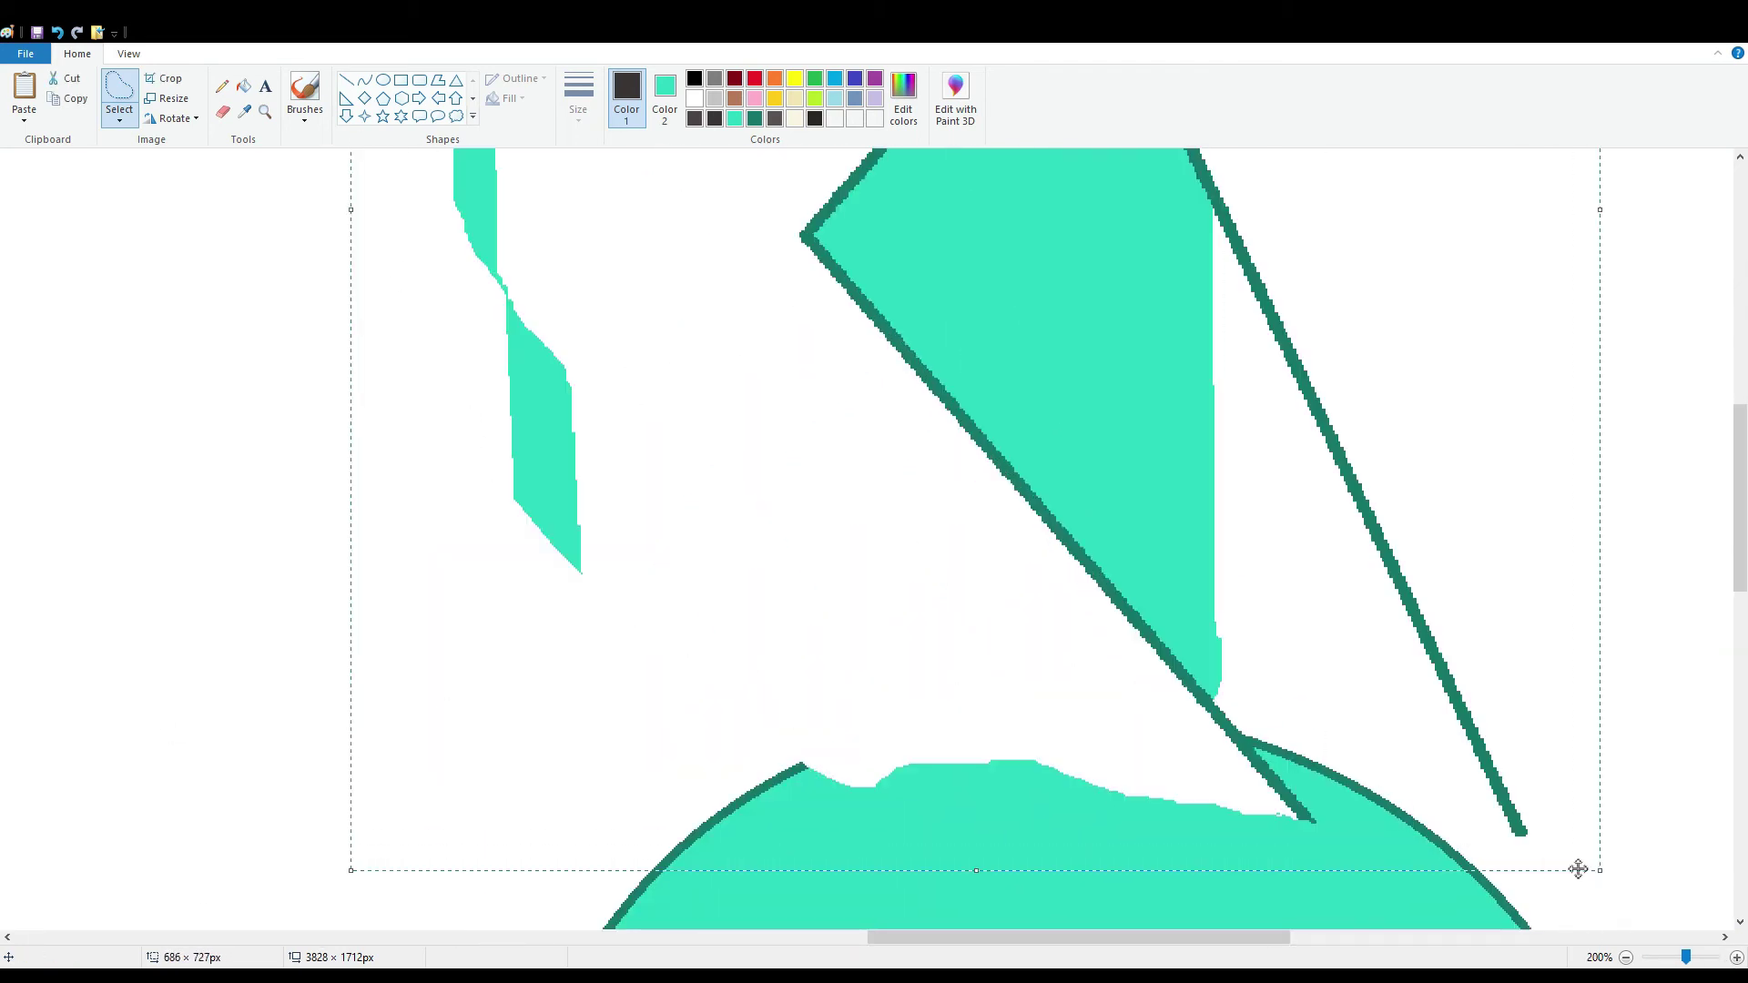
pyautogui.moveTo(1255, 683); pyautogui.dragTo(1049, 554)
pyautogui.hotkey('ctrl', 'z')
# Reselect the steering column with its headlight, grip and mirror, and paste a duplicate of it onto the canvas
pyautogui.scroll(3, 917, 590)
pyautogui.scroll(-3, 579, 292)
pyautogui.moveTo(578, 292)
pyautogui.mouseDown()
pyautogui.moveTo(859, 780)
pyautogui.moveTo(1174, 916)
pyautogui.moveTo(452, 394)
pyautogui.moveTo(483, 464)
pyautogui.mouseUp()
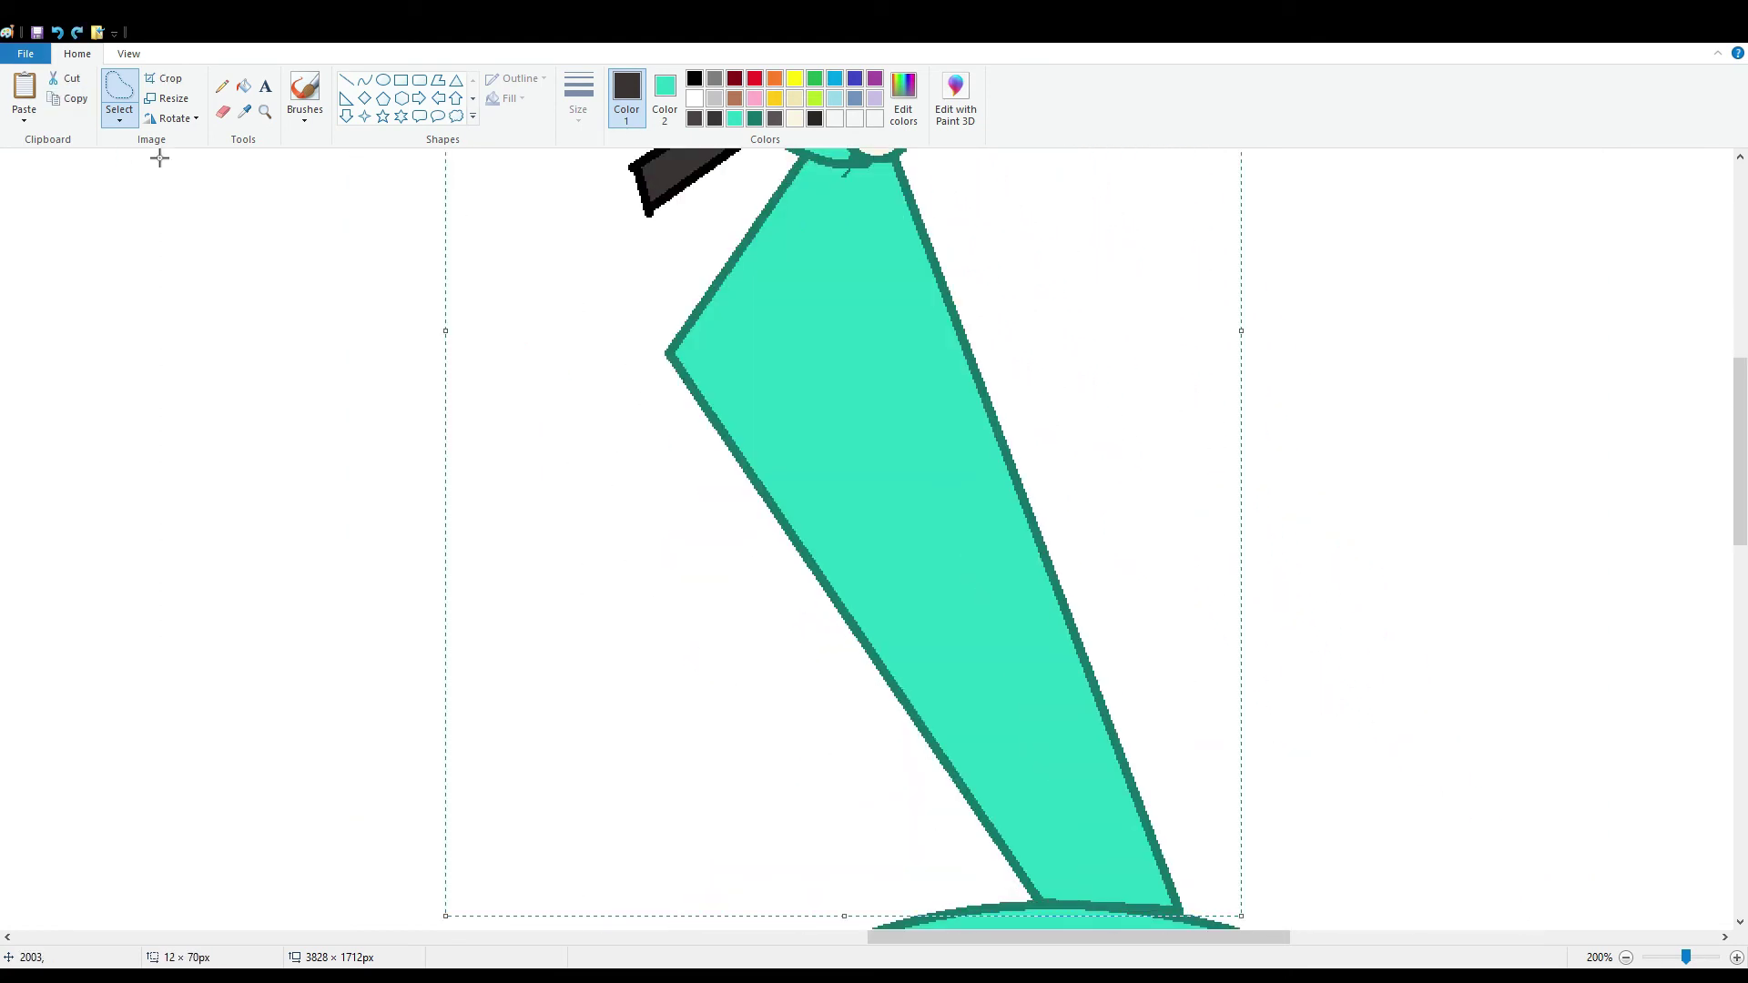
pyautogui.hotkey('ctrl', 'x')
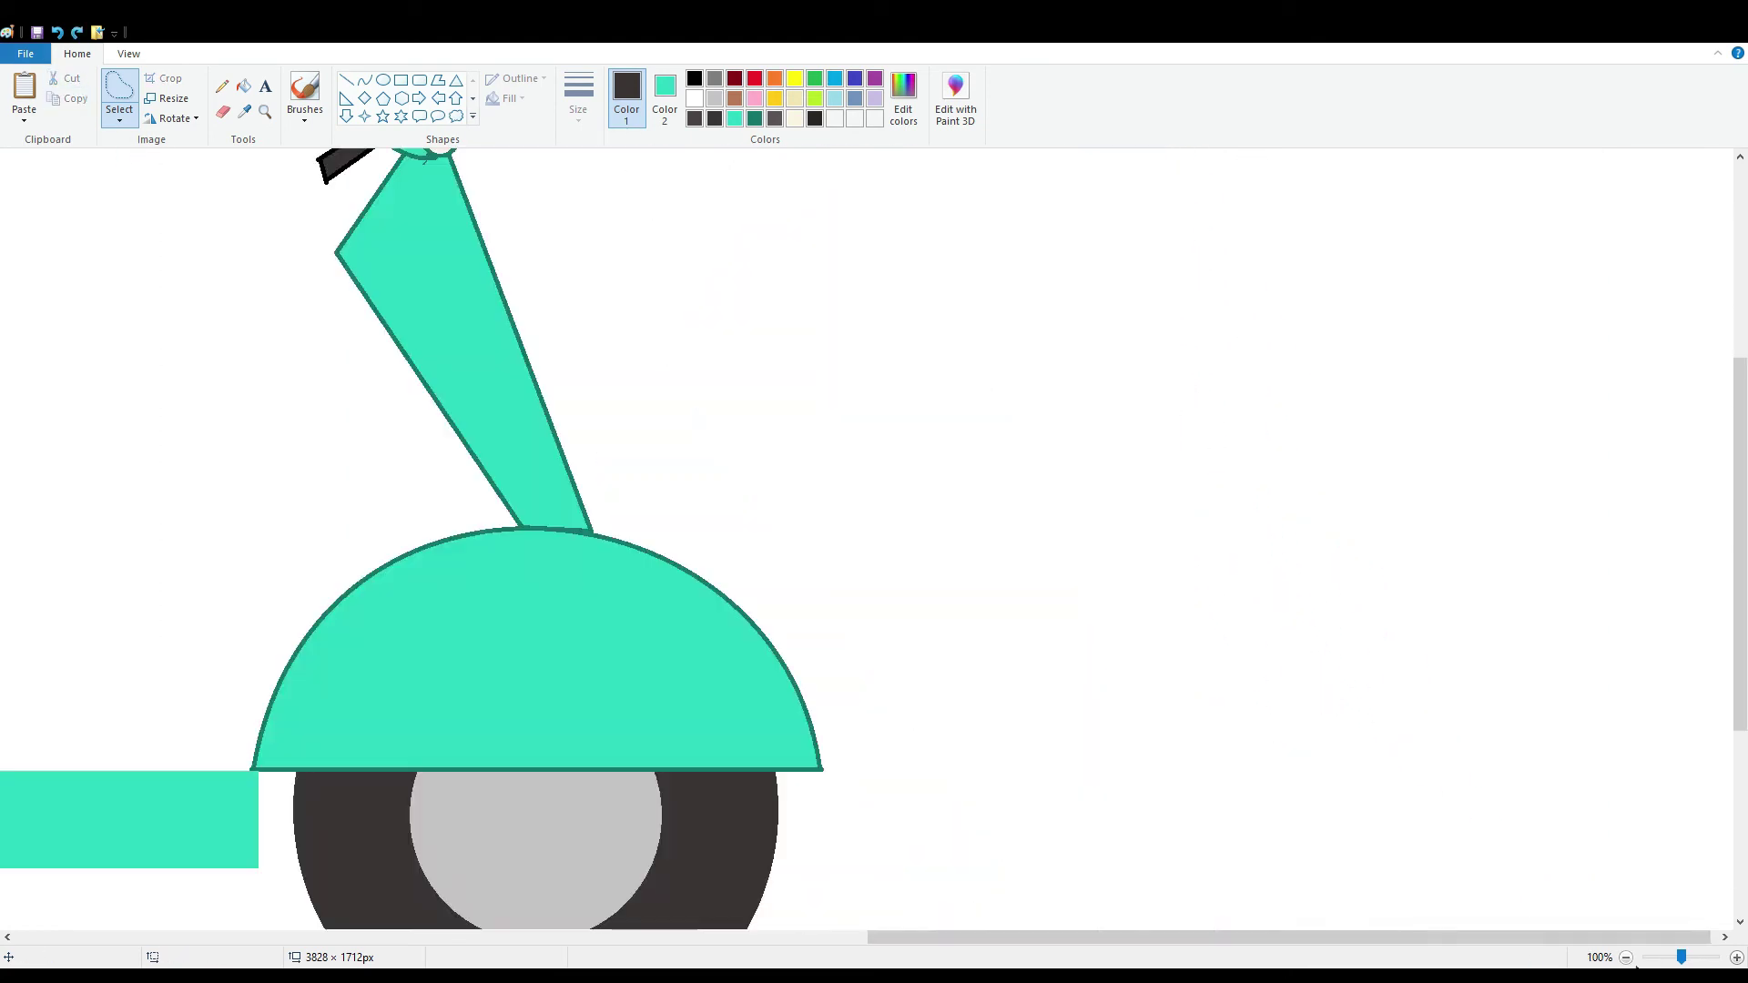
pyautogui.hotkey('ctrl', 'v')
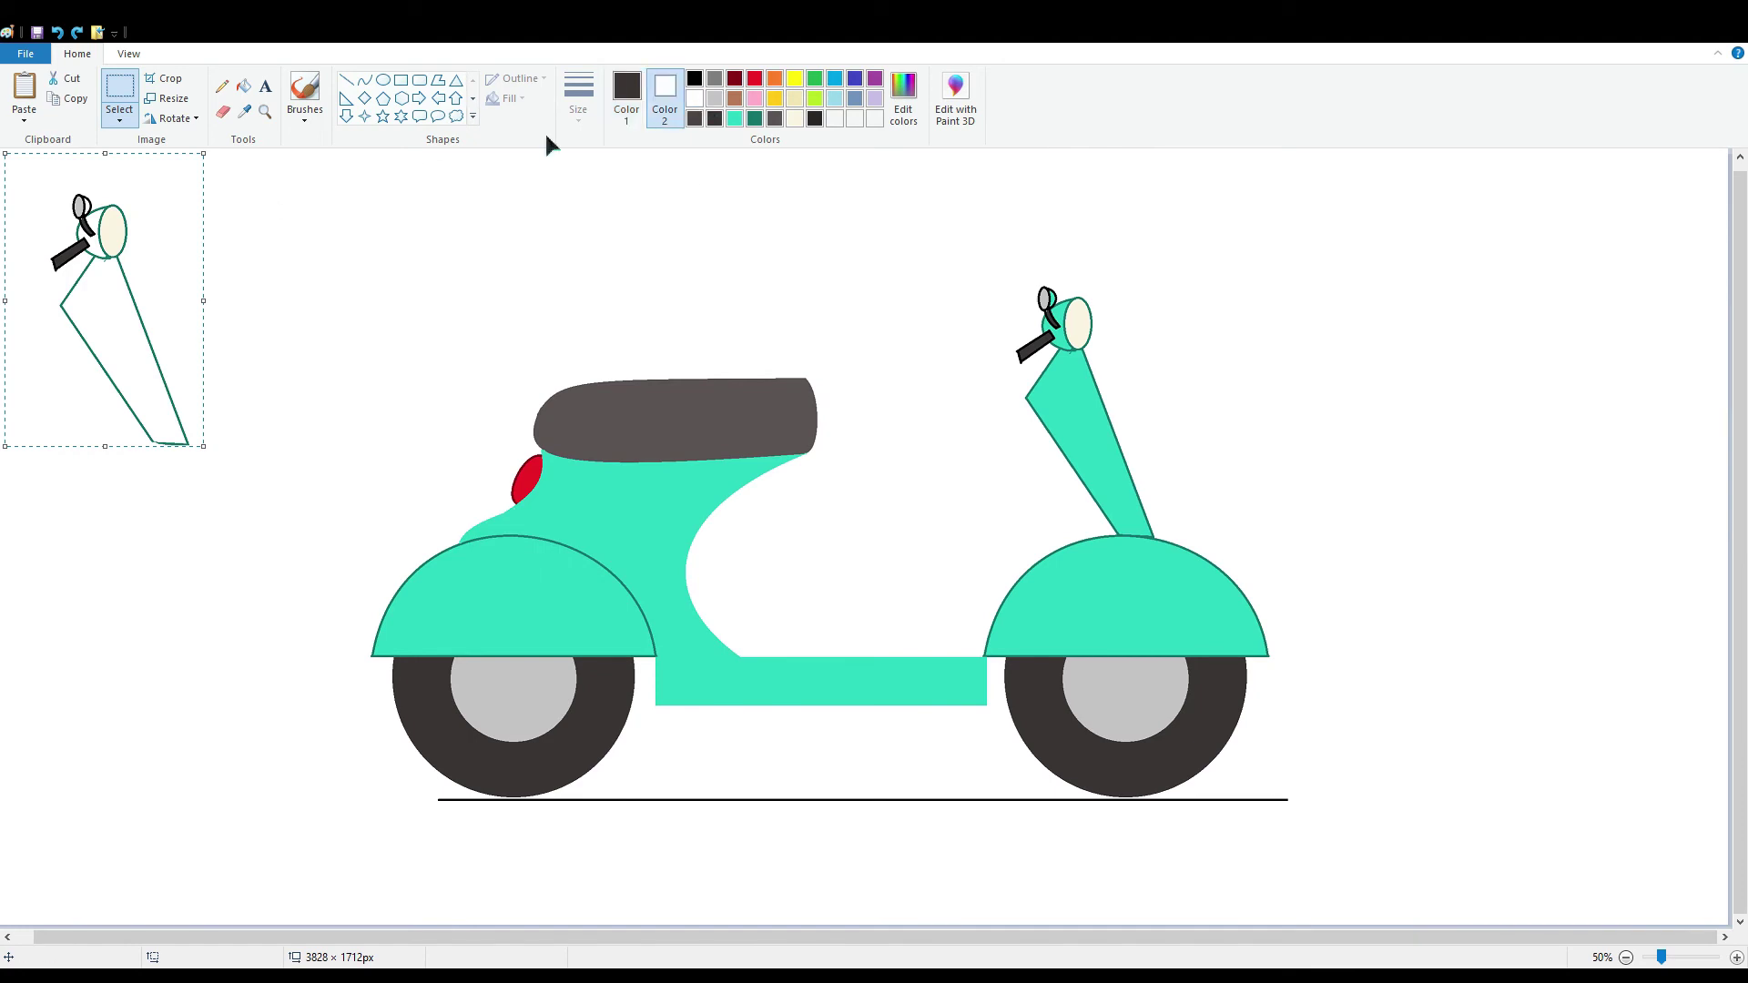
# Fill the background around the pasted steering assembly with white and erase the stray mark beside the column
pyautogui.click(222, 422)
pyautogui.click(244, 86)
pyautogui.click(28, 334)
pyautogui.click(626, 98)
pyautogui.click(694, 97)
pyautogui.click(28, 334)
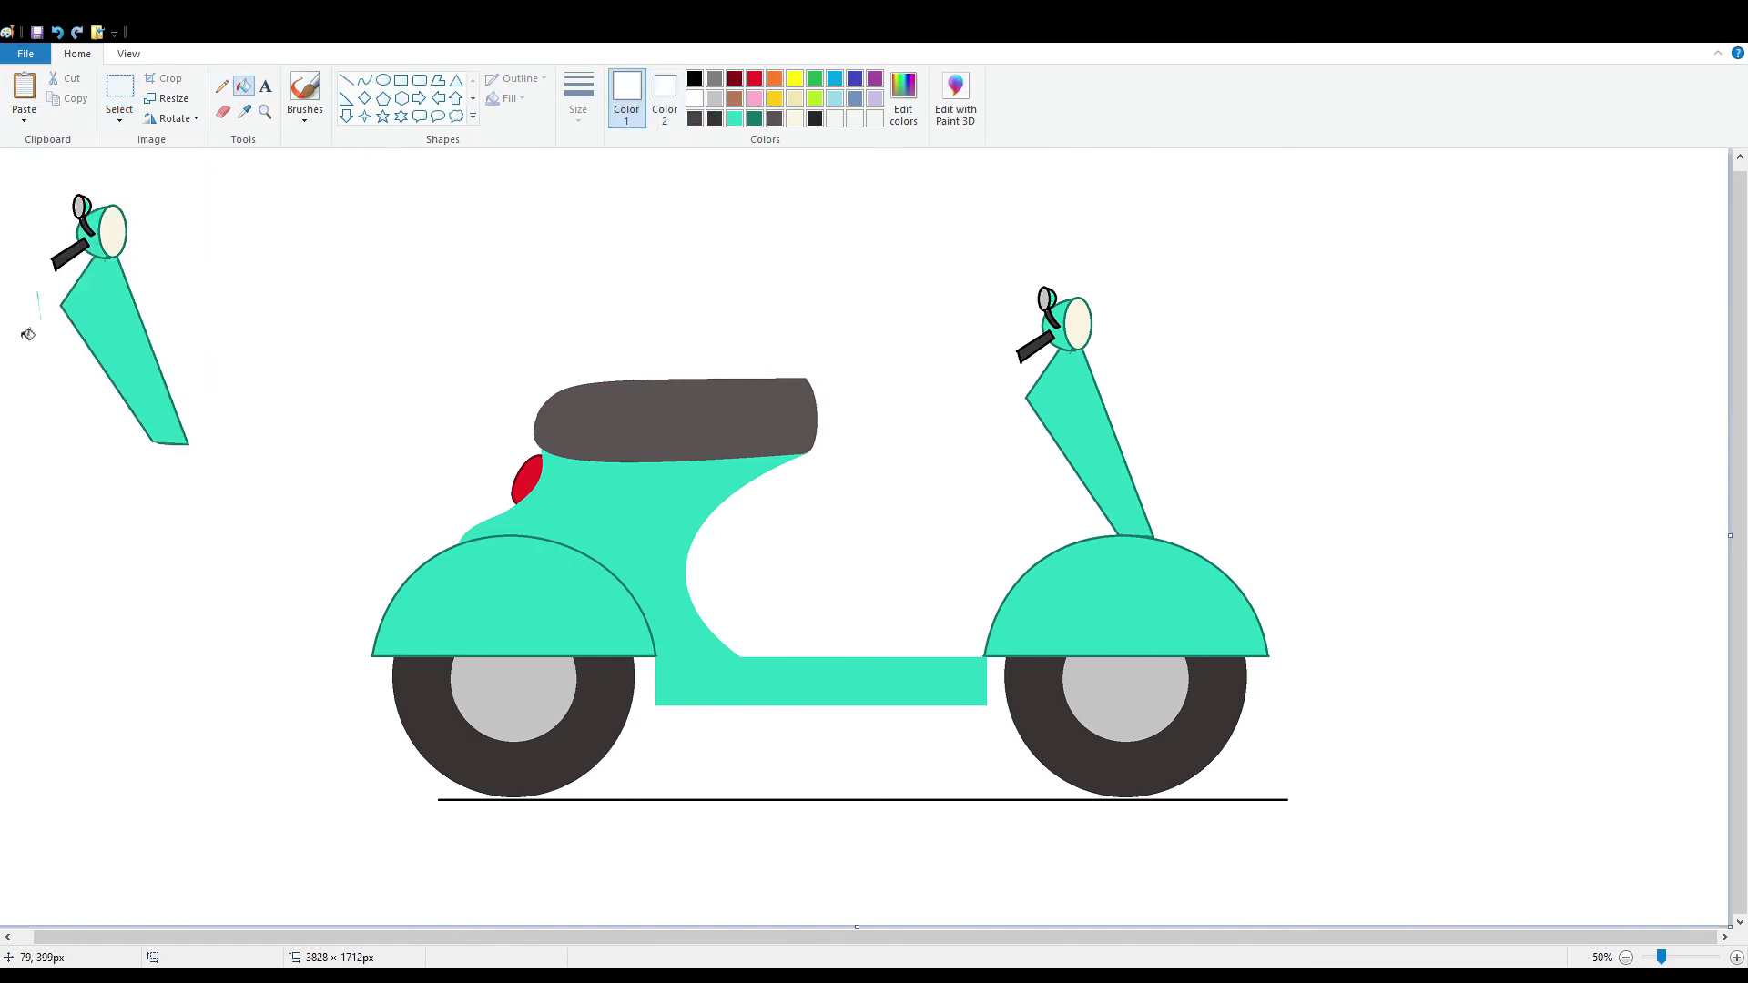
pyautogui.click(223, 111)
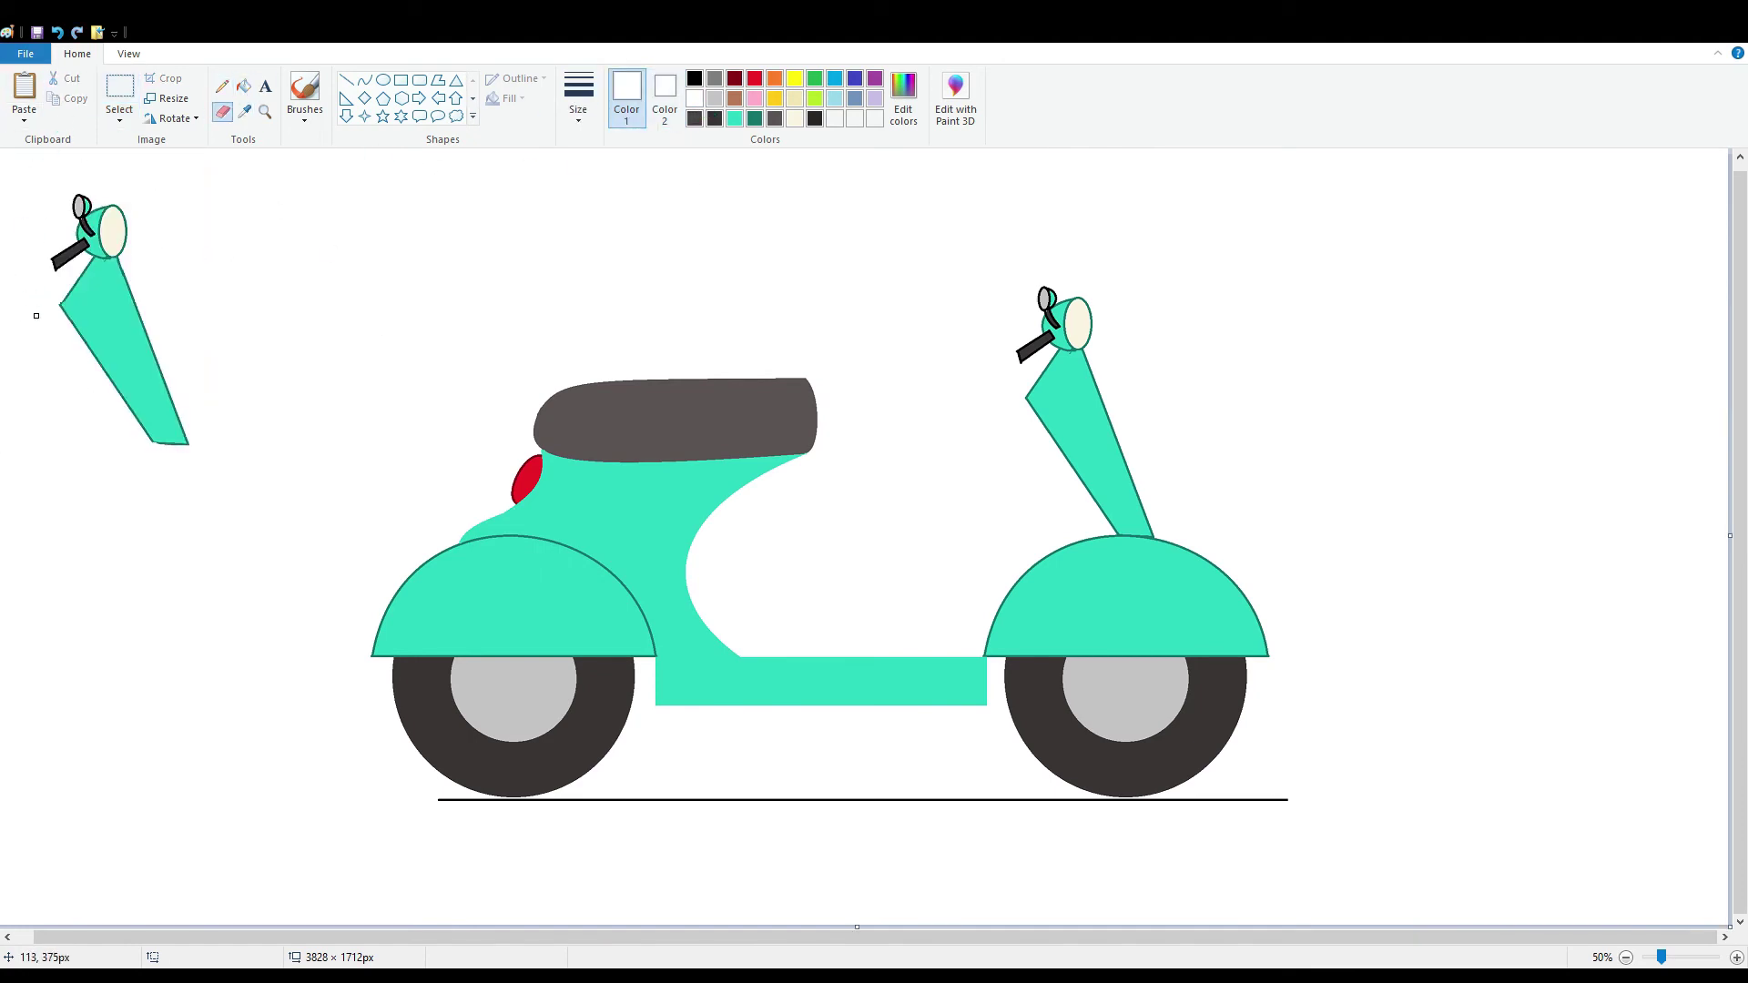
# Select the duplicated steering assembly, enlarge it to about 680 × 888 px, and place it in the empty area ahead of the scooter
pyautogui.click(120, 91)
pyautogui.moveTo(4, 157); pyautogui.dragTo(261, 511)
pyautogui.moveTo(255, 447)
pyautogui.mouseDown()
pyautogui.moveTo(351, 480)
pyautogui.moveTo(1166, 531)
pyautogui.mouseUp()
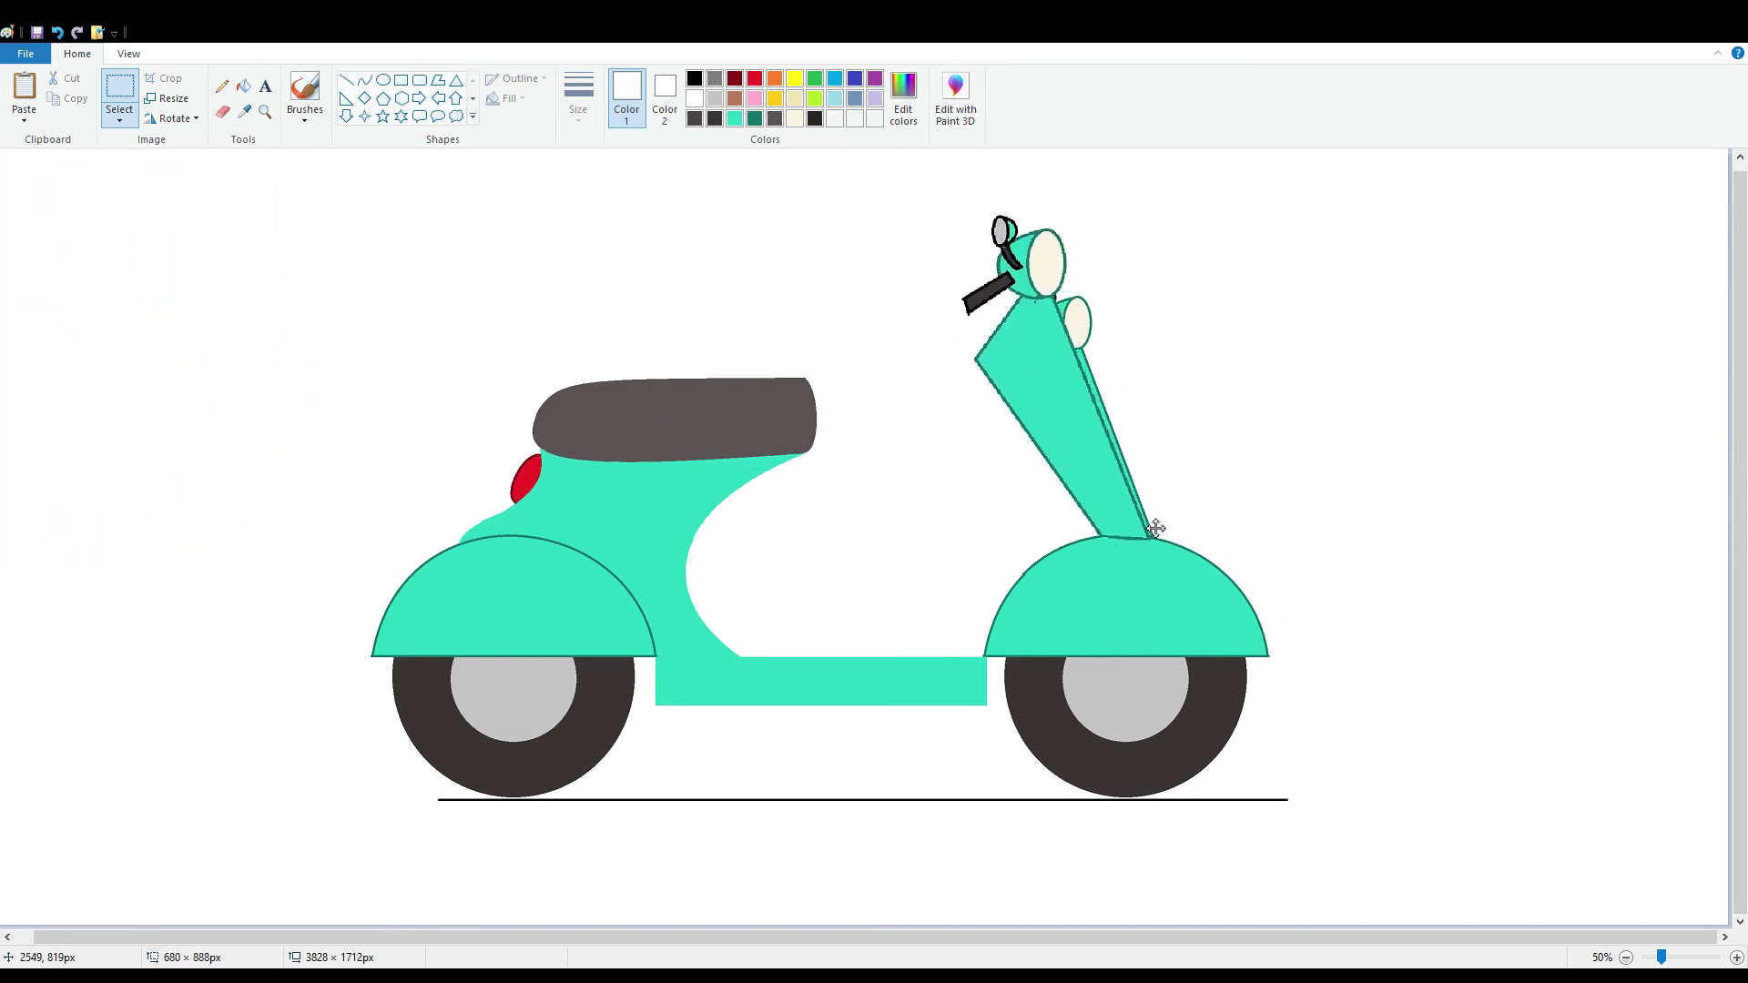
pyautogui.moveTo(1165, 530); pyautogui.dragTo(1595, 596)
pyautogui.click(1396, 713)
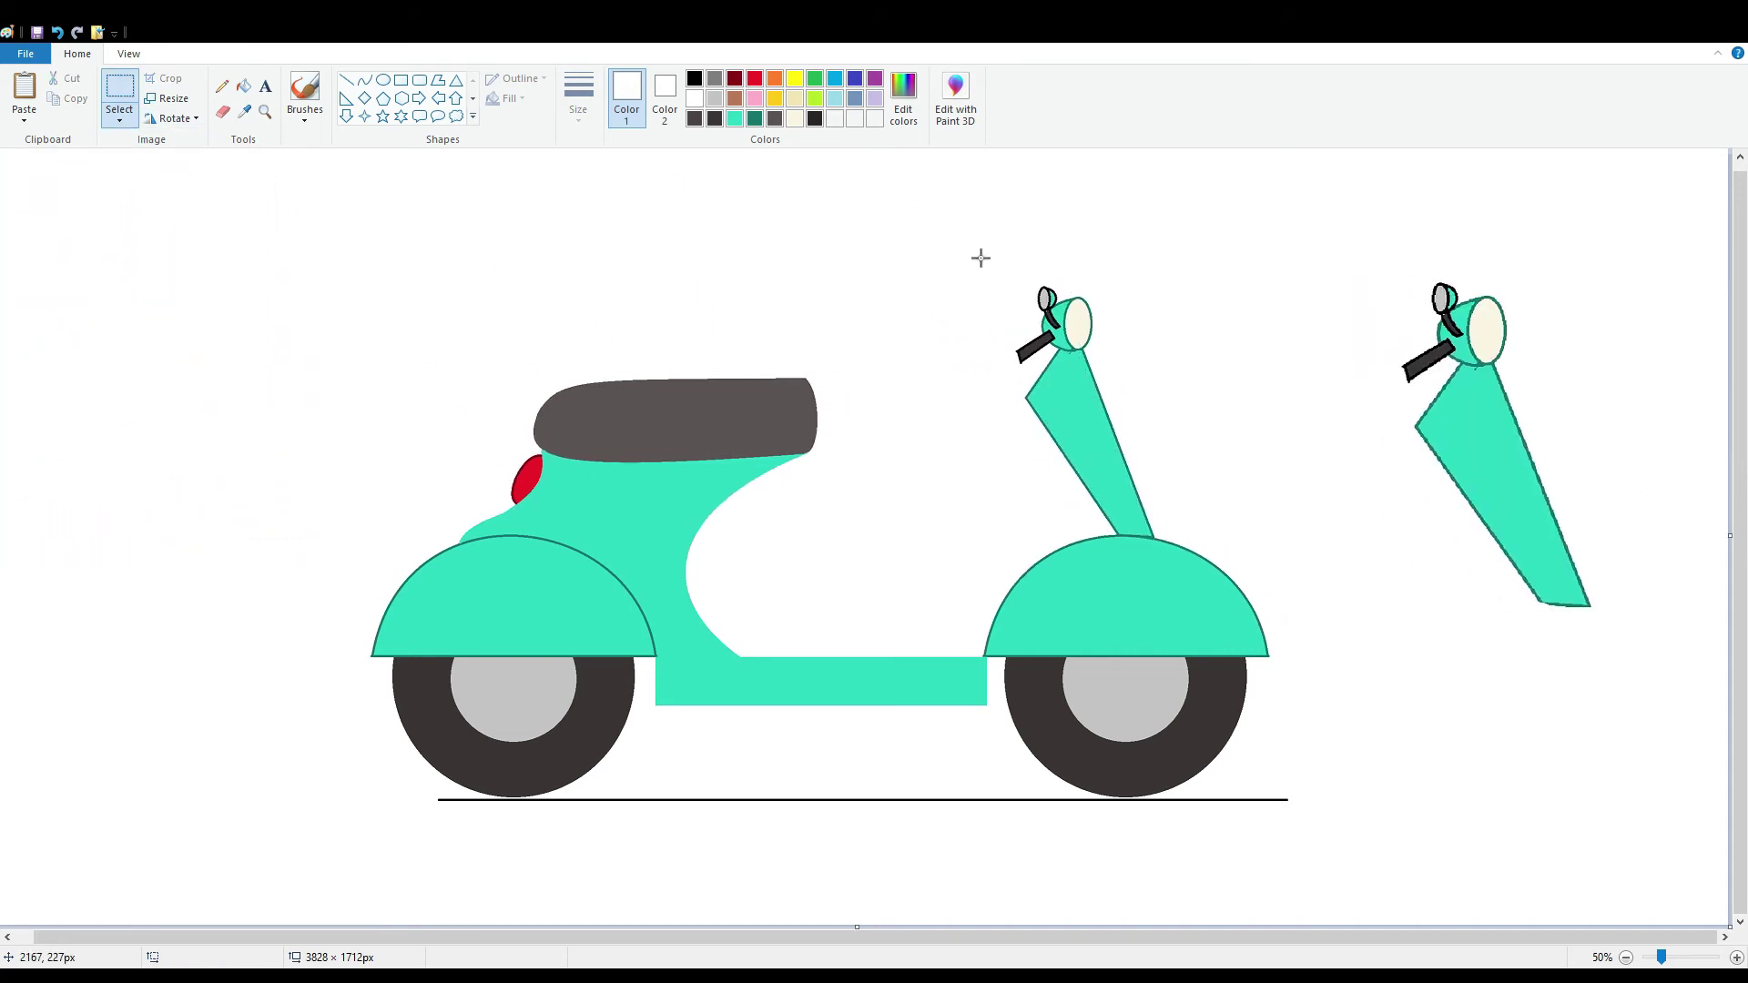
# Delete the original small steering assembly and move the enlarged one onto the top of the front fender
pyautogui.moveTo(1247, 538); pyautogui.dragTo(1262, 541)
pyautogui.press('Delete')
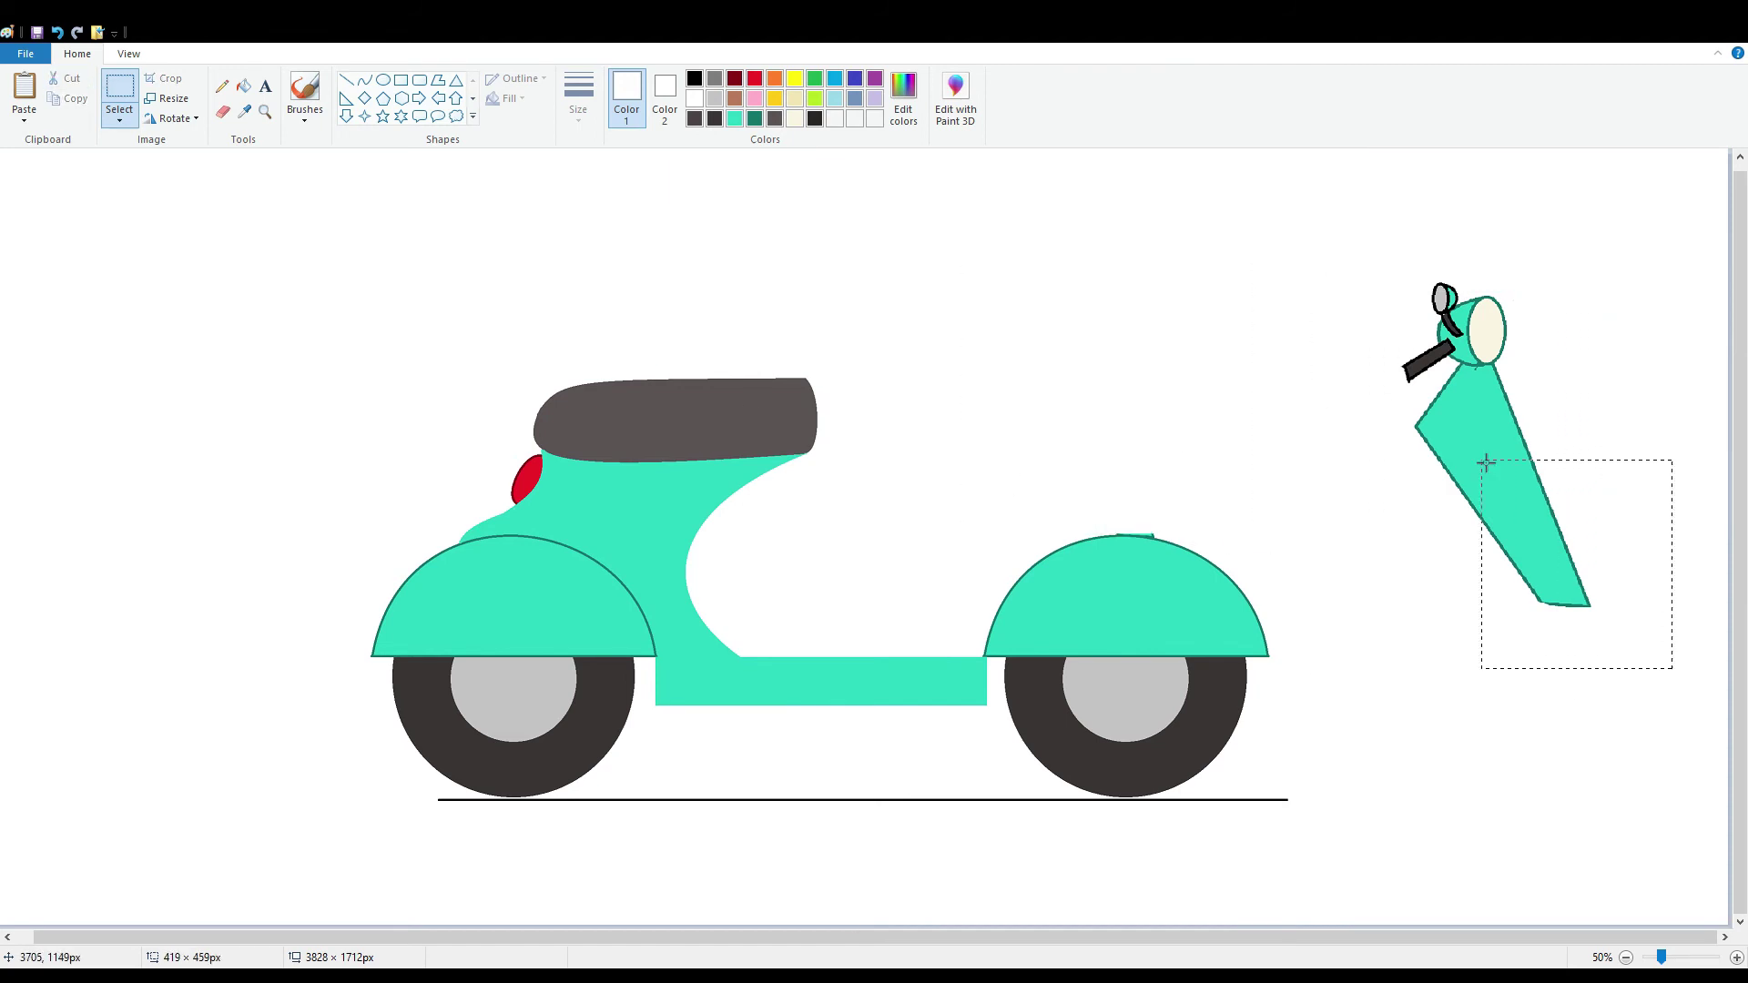
pyautogui.moveTo(1486, 463); pyautogui.dragTo(1354, 221)
pyautogui.moveTo(1569, 507); pyautogui.dragTo(1139, 442)
pyautogui.click(1419, 385)
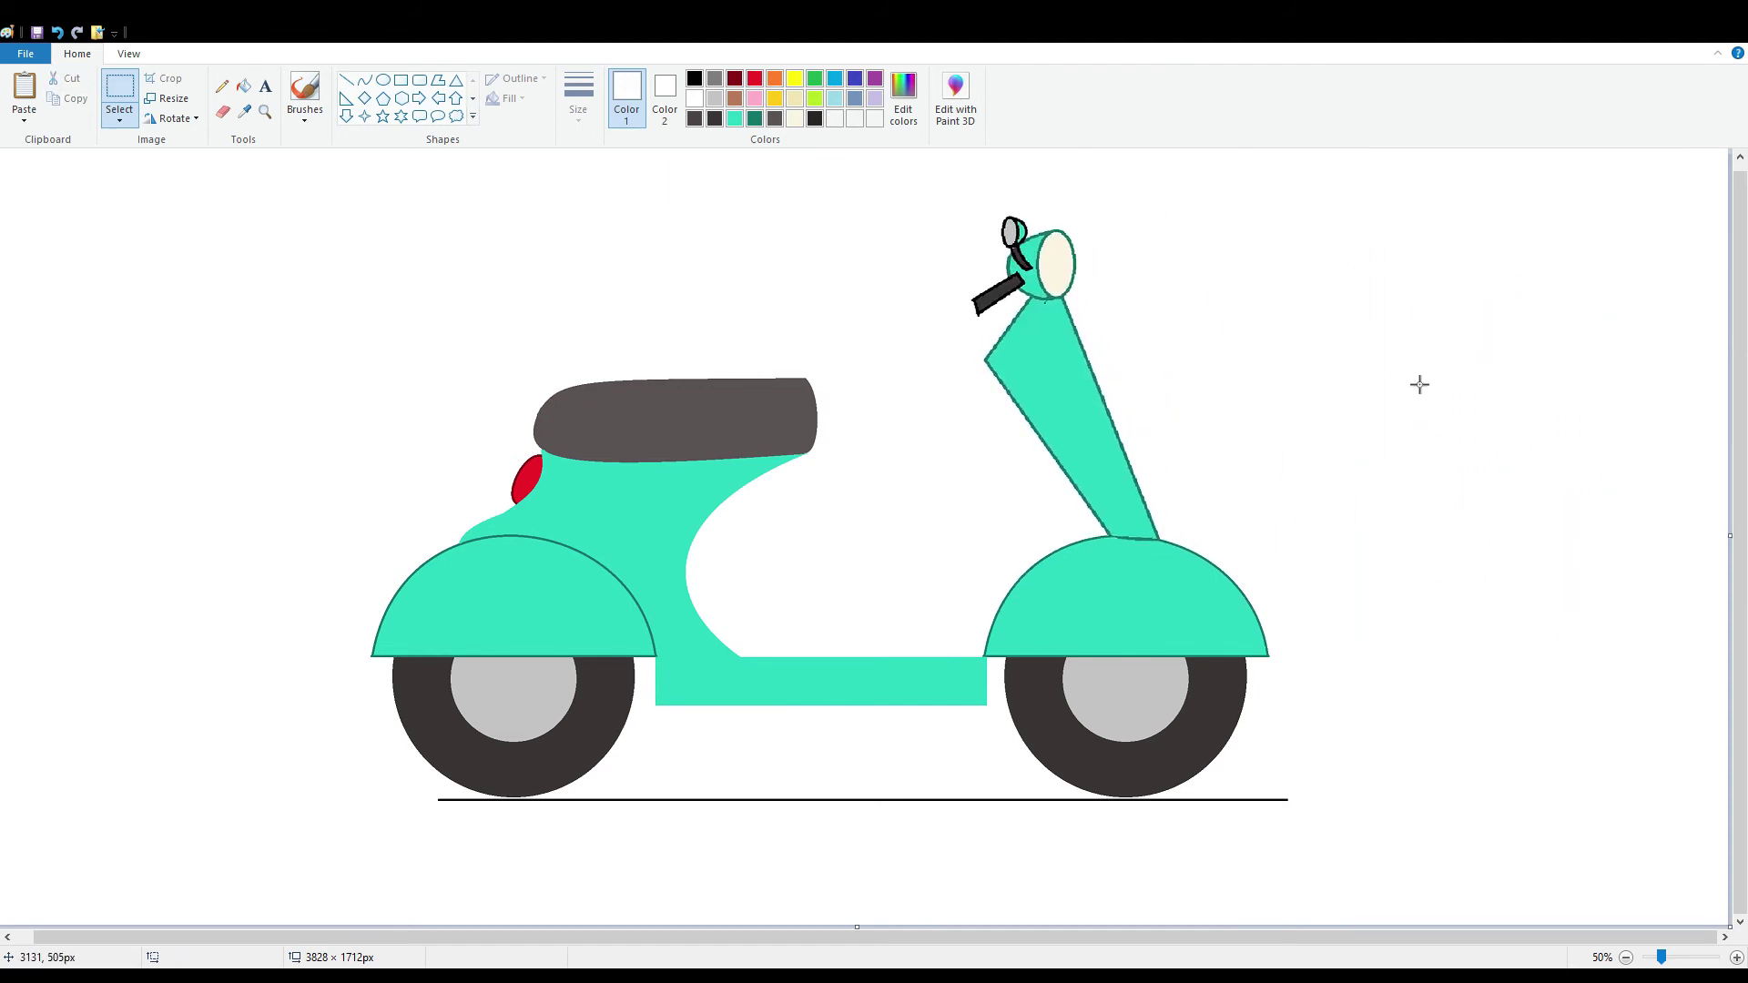
# Extend the seat's front end with a sloping curved outline in the seat's grey and fill the new area
pyautogui.click(365, 80)
pyautogui.click(244, 112)
pyautogui.click(803, 387)
pyautogui.moveTo(808, 381); pyautogui.dragTo(866, 446)
pyautogui.moveTo(842, 415)
pyautogui.mouseDown()
pyautogui.moveTo(855, 406)
pyautogui.moveTo(862, 452)
pyautogui.moveTo(872, 421)
pyautogui.moveTo(855, 460)
pyautogui.mouseUp()
pyautogui.click(848, 394)
pyautogui.hotkey('ctrl', 'z')
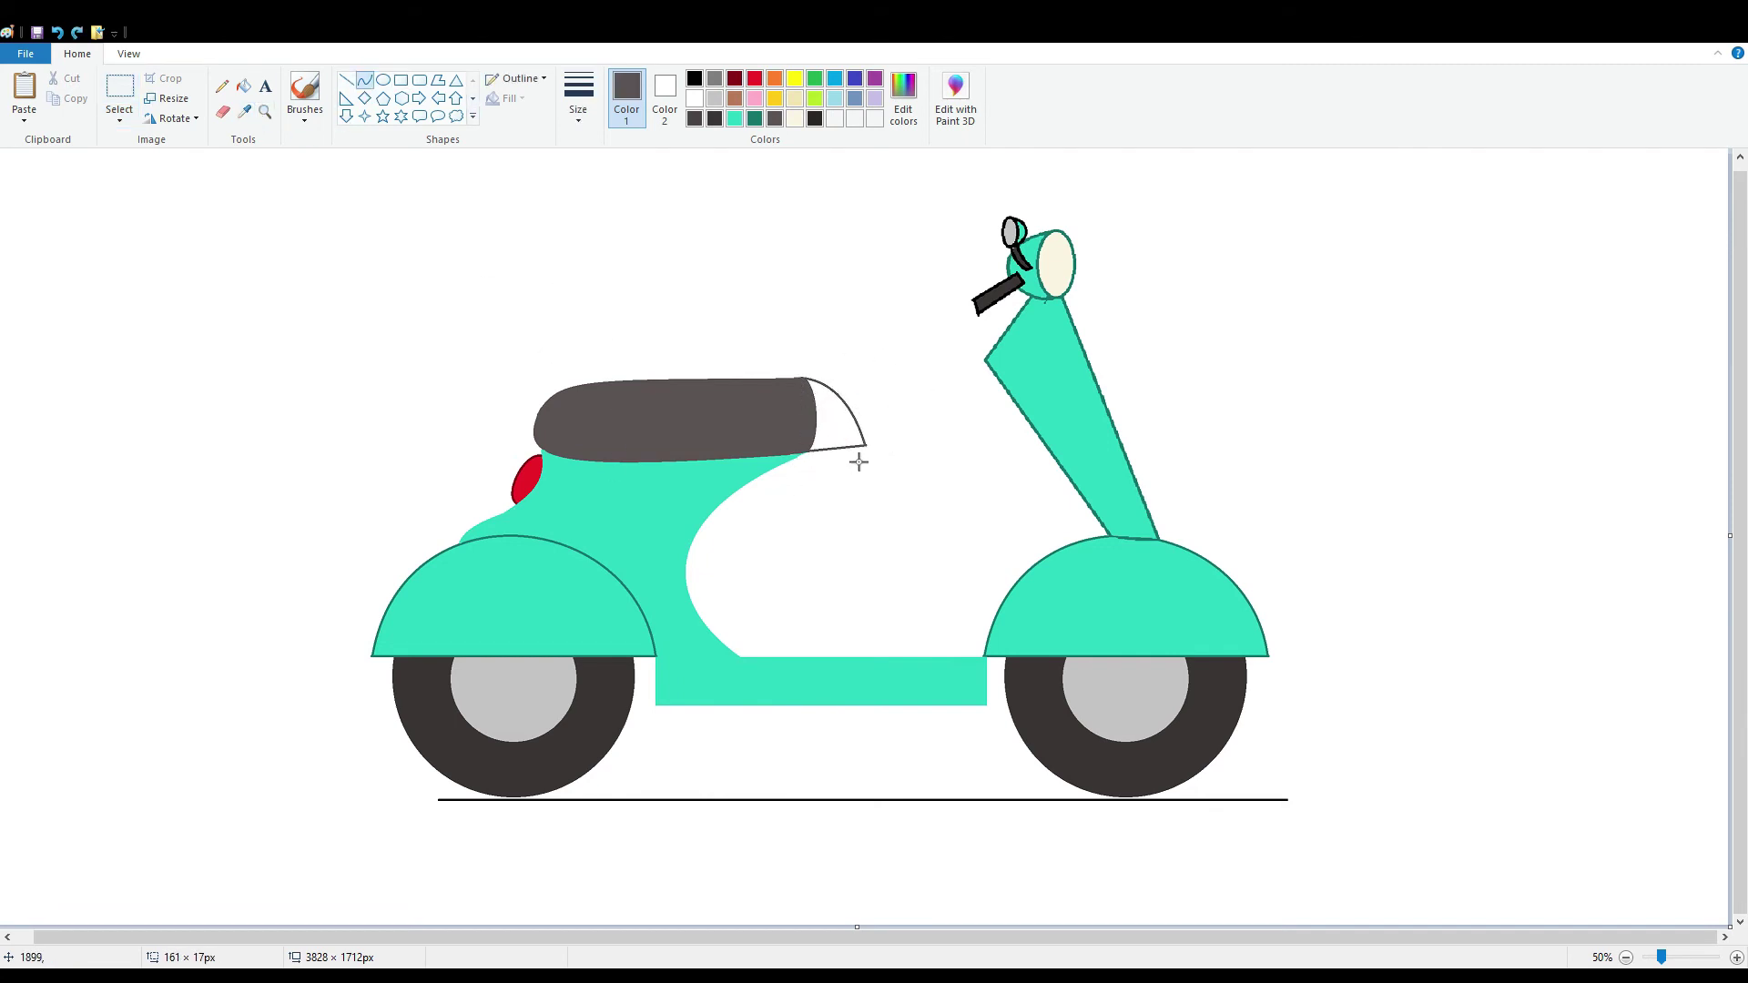
pyautogui.click(244, 86)
pyautogui.click(833, 419)
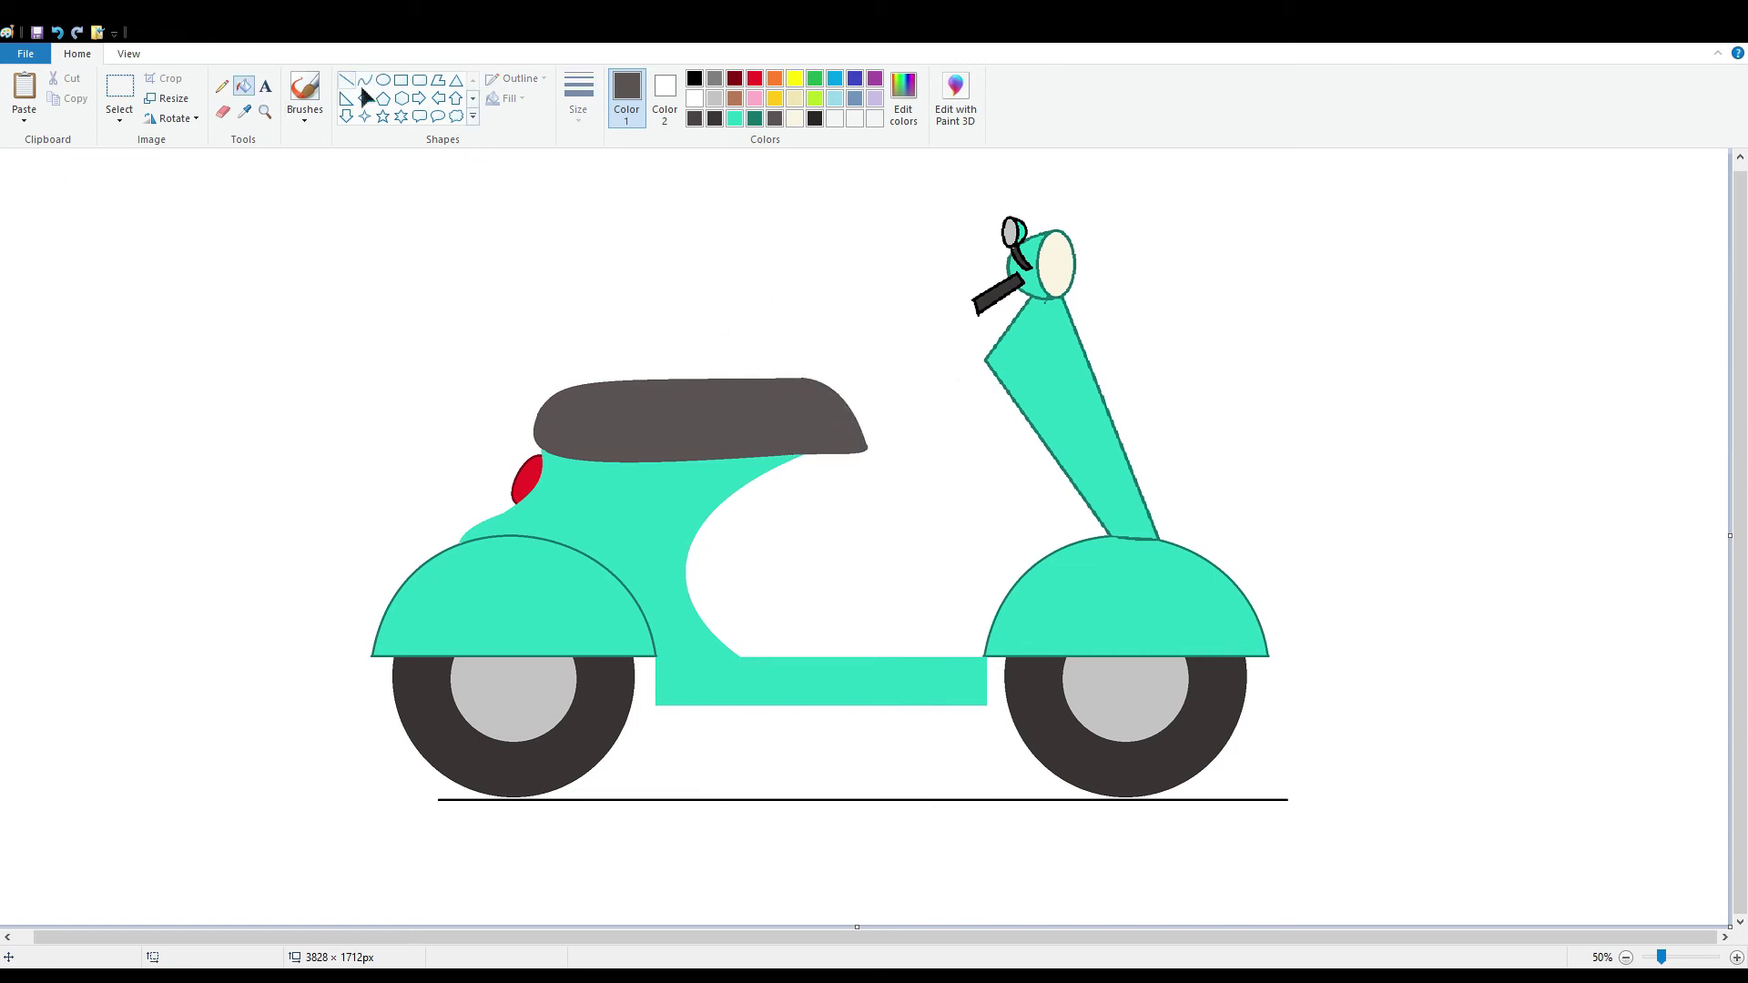
# Select the scooter's front part with wheel, fender and steering column, and nudge it rearward to shorten the floorboard
pyautogui.click(119, 91)
pyautogui.moveTo(905, 166); pyautogui.dragTo(1436, 948)
pyautogui.press('Left')
pyautogui.press('Left')
pyautogui.press('Left')
pyautogui.press('Left')
pyautogui.press('Left')
pyautogui.press('Left')
pyautogui.press('Left')
pyautogui.press('Left')
pyautogui.press('Left')
pyautogui.press('Left')
pyautogui.press('Left')
pyautogui.press('Left')
pyautogui.press('Left')
pyautogui.press('Left')
pyautogui.press('Right')
pyautogui.press('Right')
pyautogui.click(756, 227)
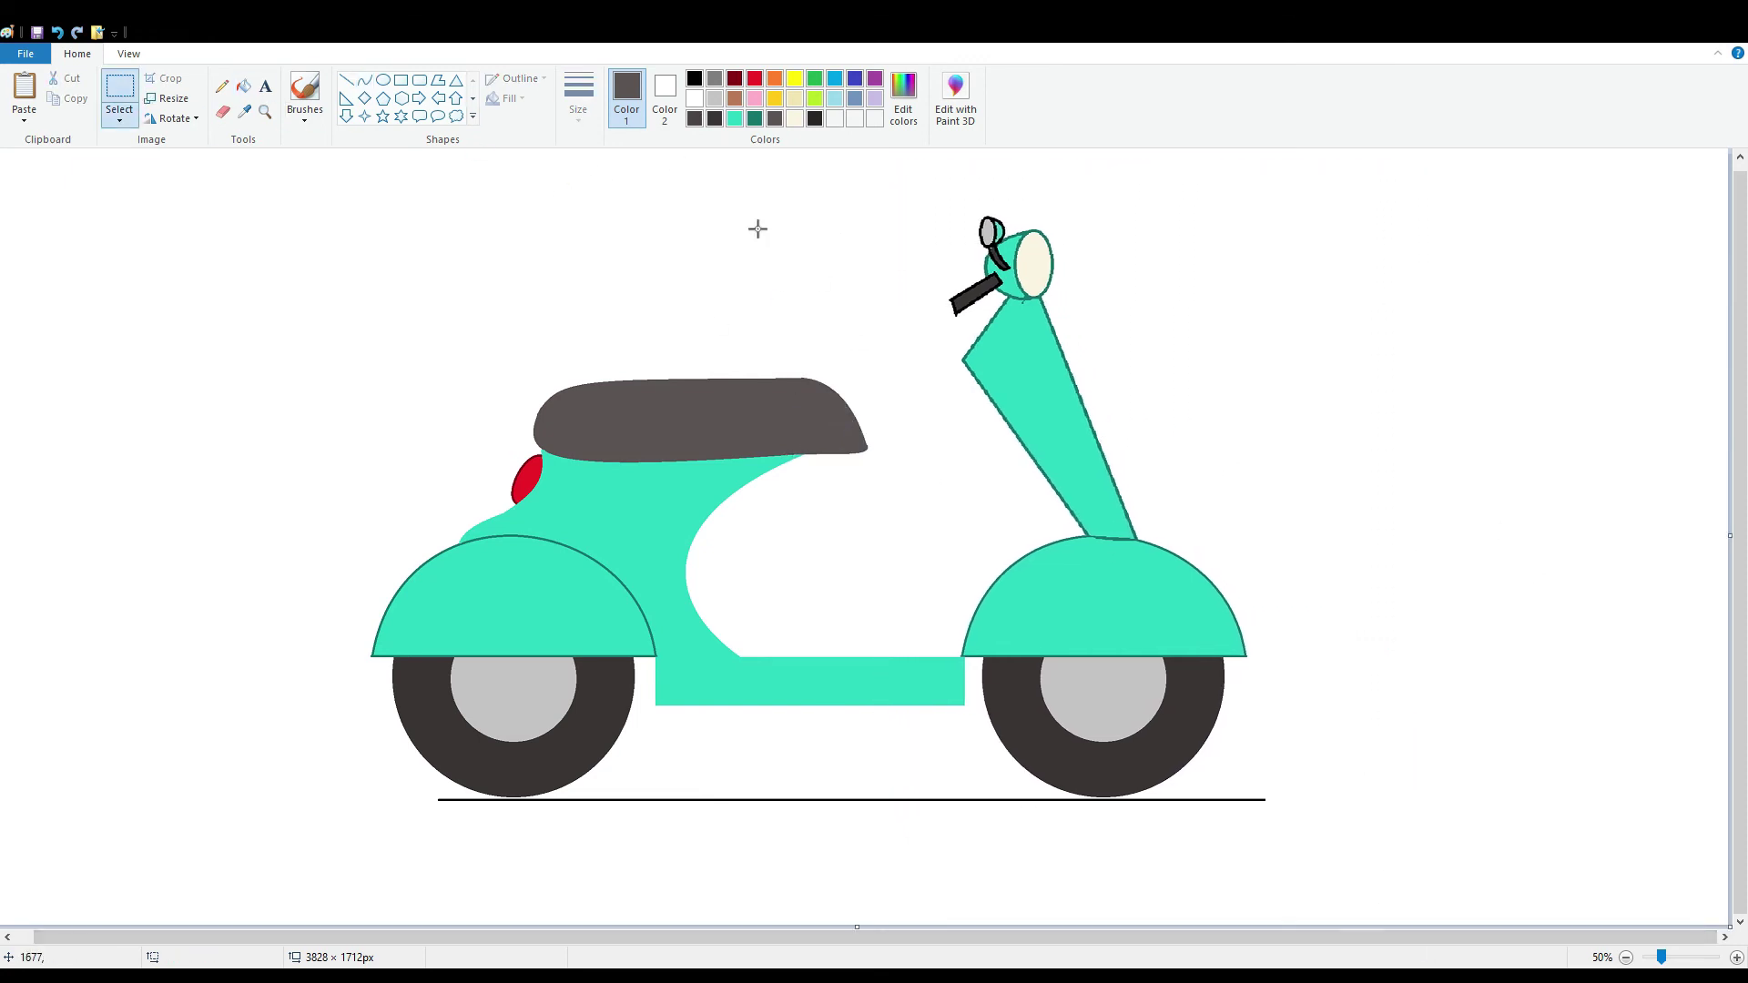
# Close the gap between the floorboard and the rear wheel with a mint line and fill it with mint
pyautogui.click(346, 82)
pyautogui.click(245, 115)
pyautogui.click(524, 523)
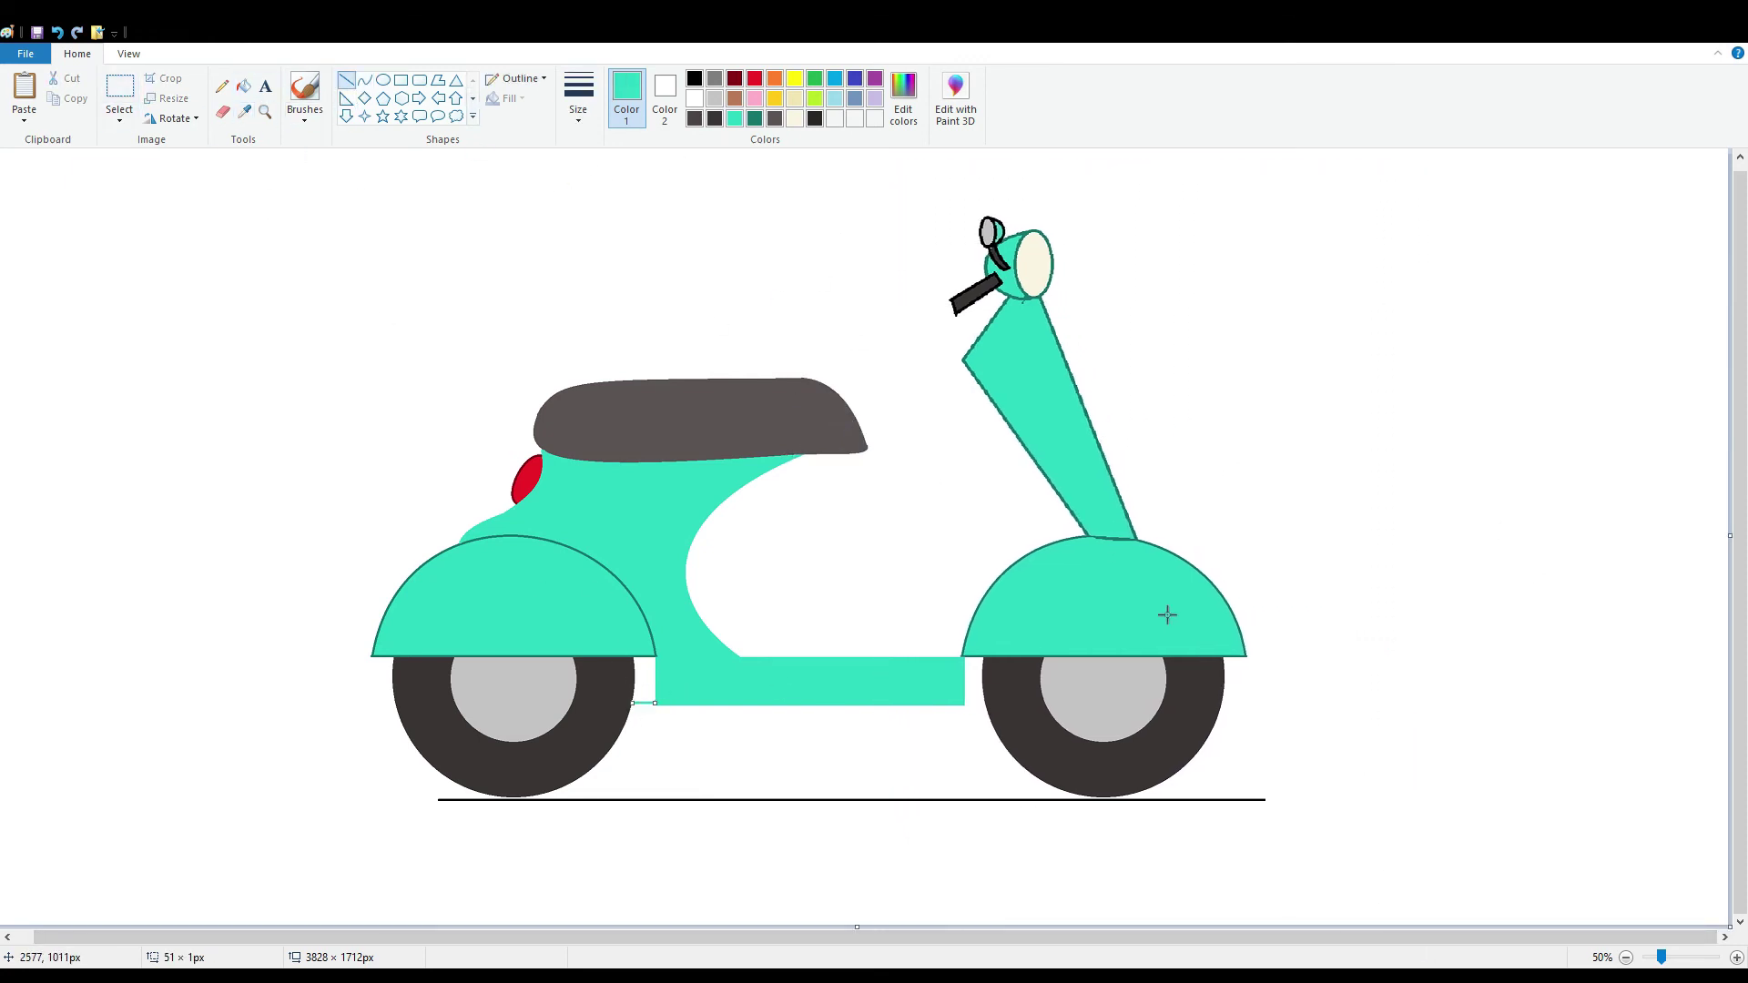
pyautogui.click(244, 85)
pyautogui.click(656, 690)
# Draw a mint line from the floorboard's lower edge to the front wheel and fill the enclosed gap with mint
pyautogui.click(346, 80)
pyautogui.moveTo(953, 704); pyautogui.dragTo(982, 704)
pyautogui.keyDown('ctrl'); pyautogui.scroll(2, 1399, 602); pyautogui.keyUp('ctrl')
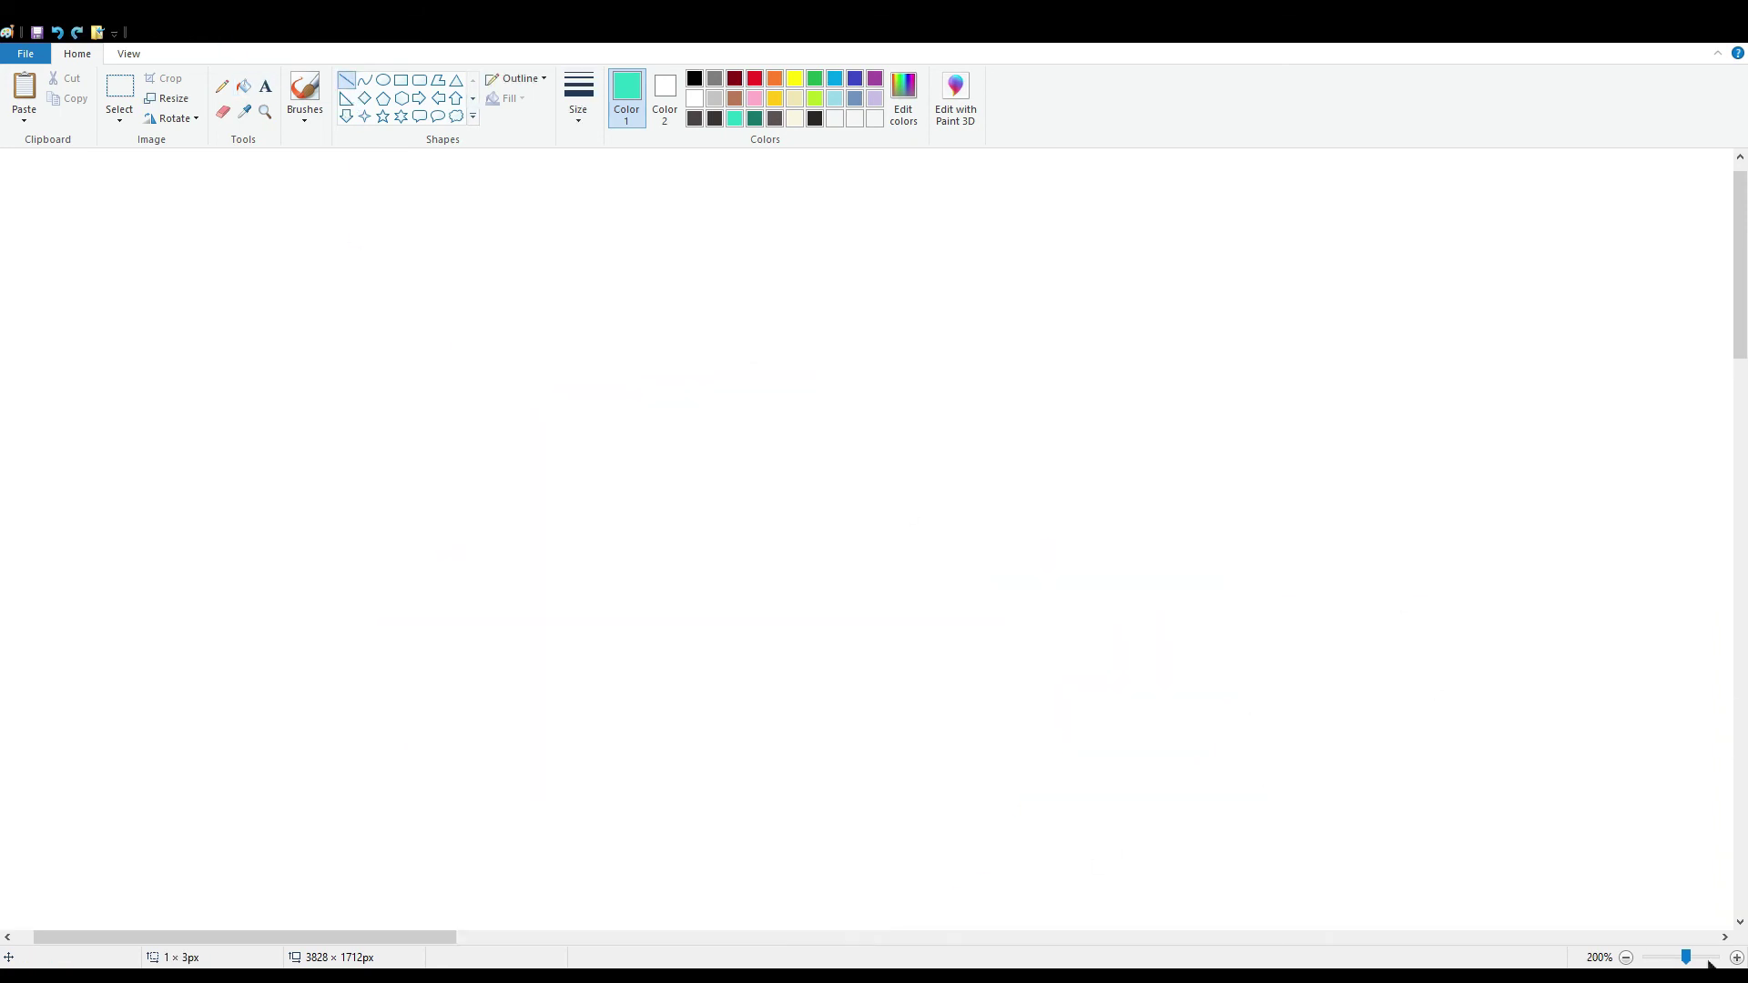
pyautogui.scroll(-5, 1352, 559)
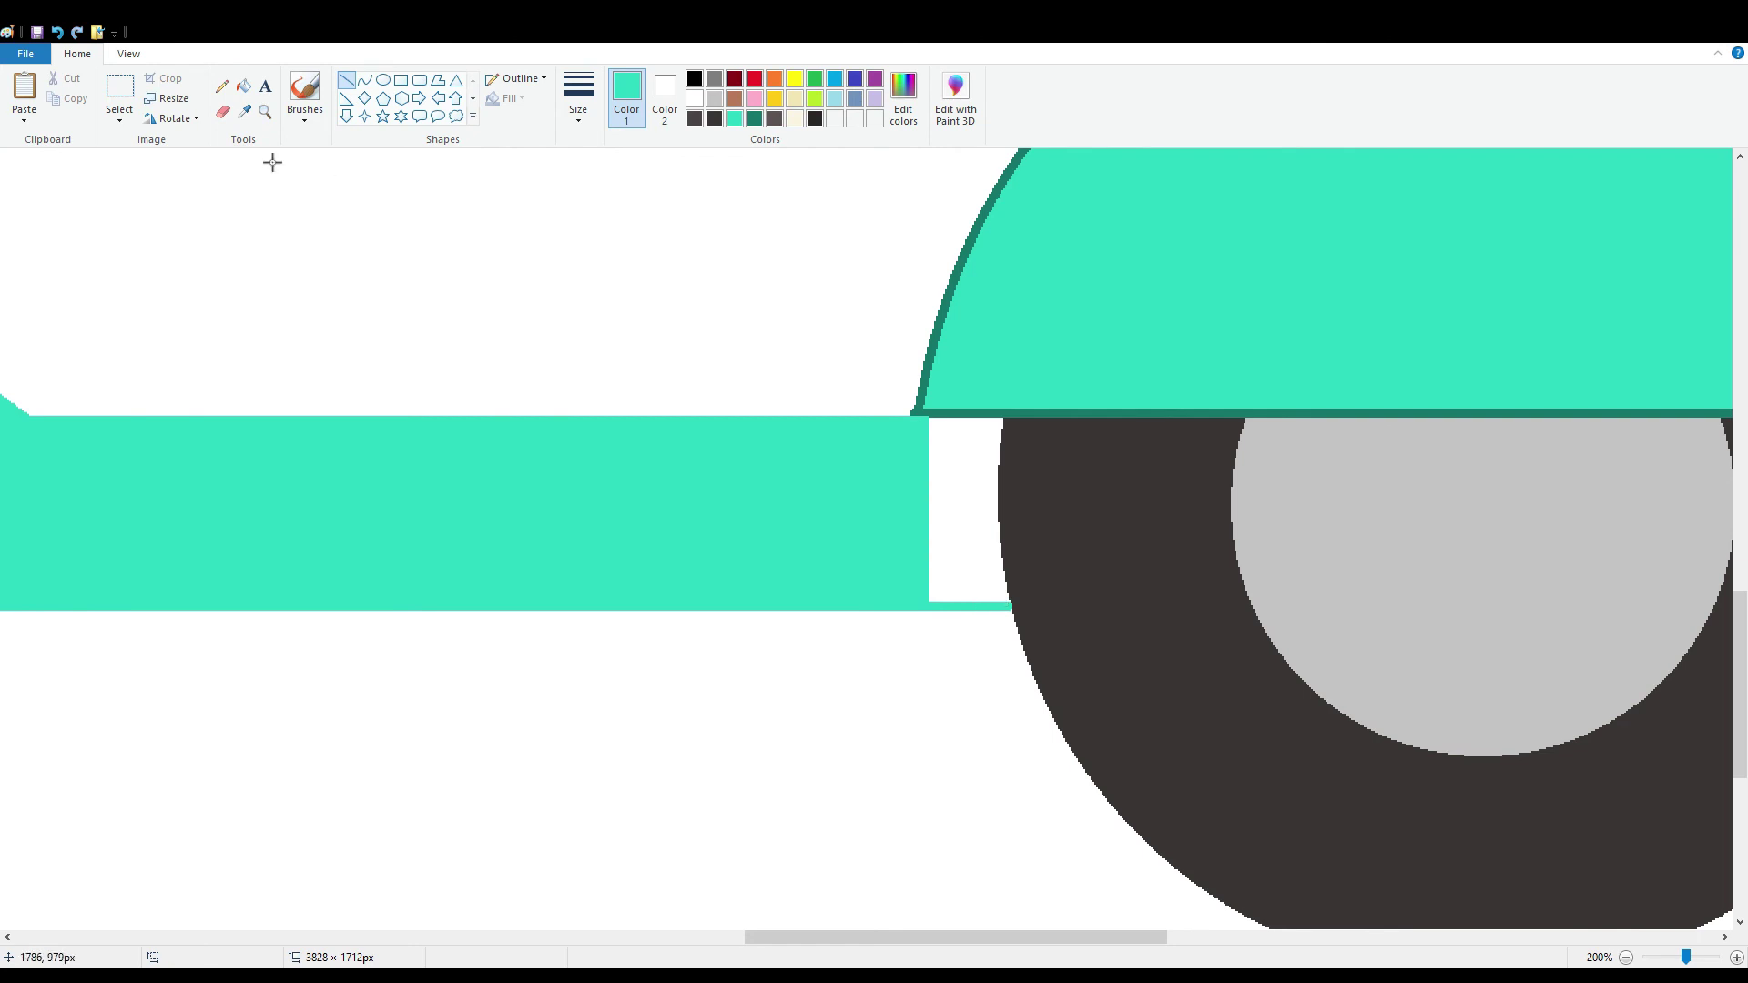
pyautogui.click(244, 86)
pyautogui.click(937, 507)
pyautogui.keyDown('ctrl'); pyautogui.scroll(-2, 1652, 880); pyautogui.keyUp('ctrl')
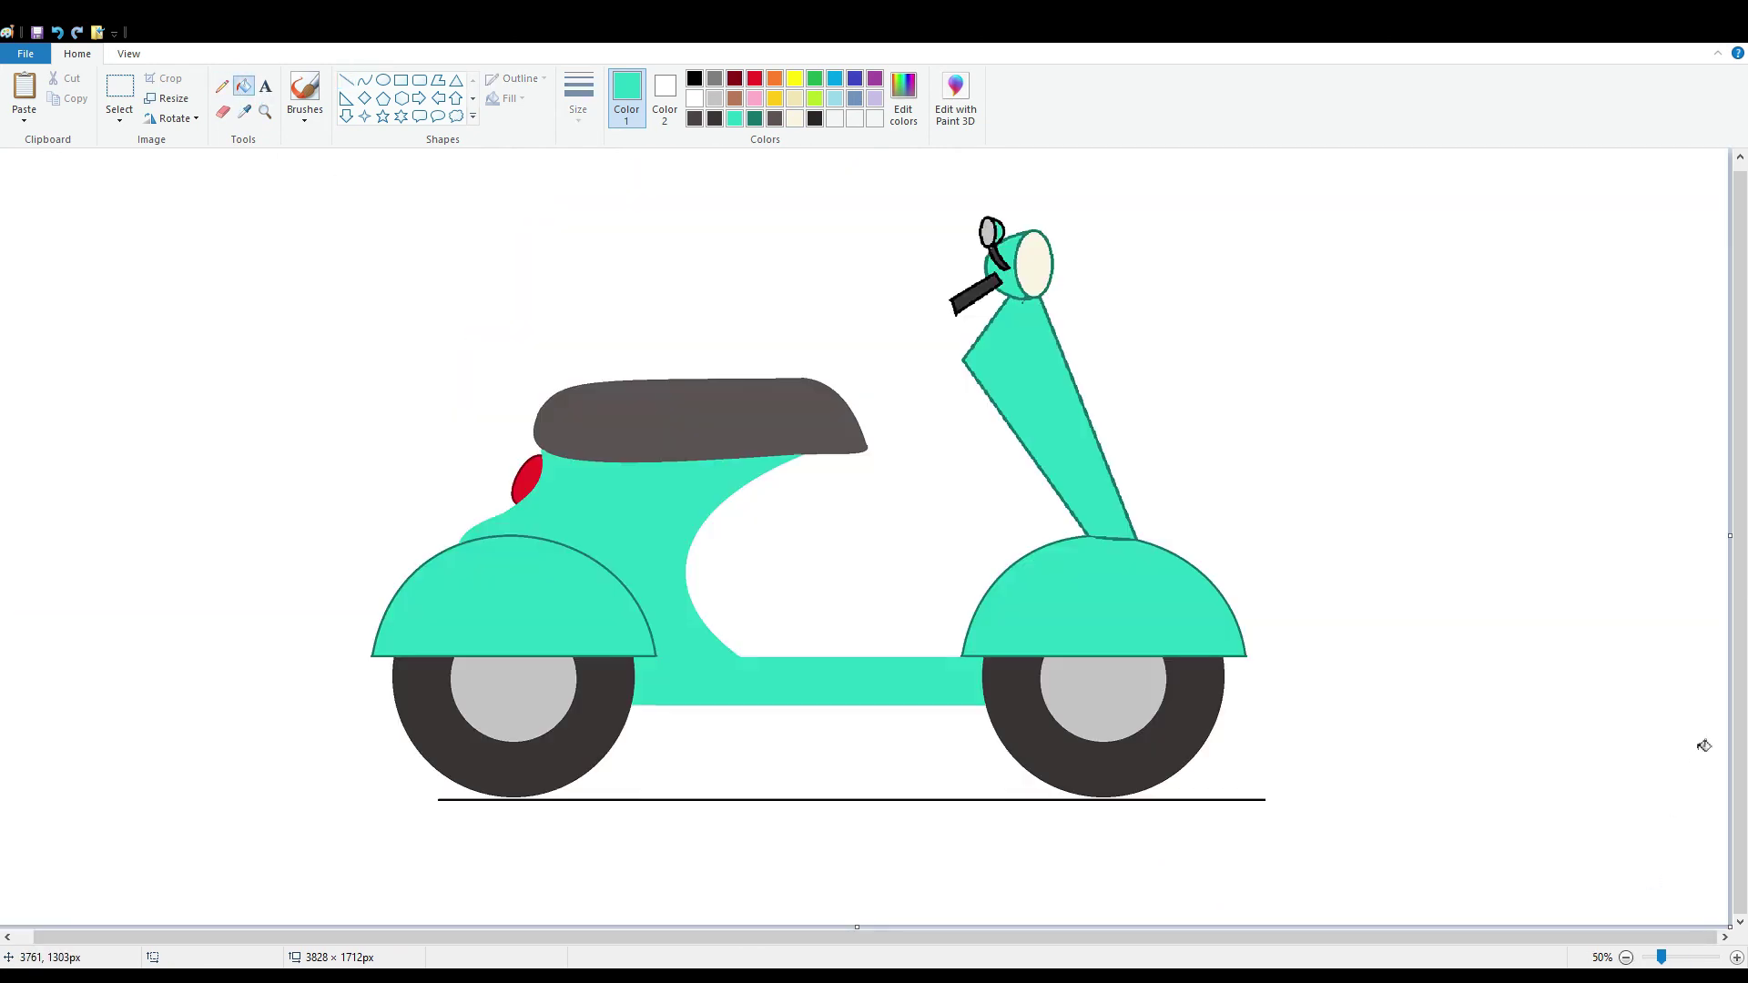
# Draw a curved outline in the seat's grey that extends the seat's rear end over the tail light
pyautogui.click(364, 82)
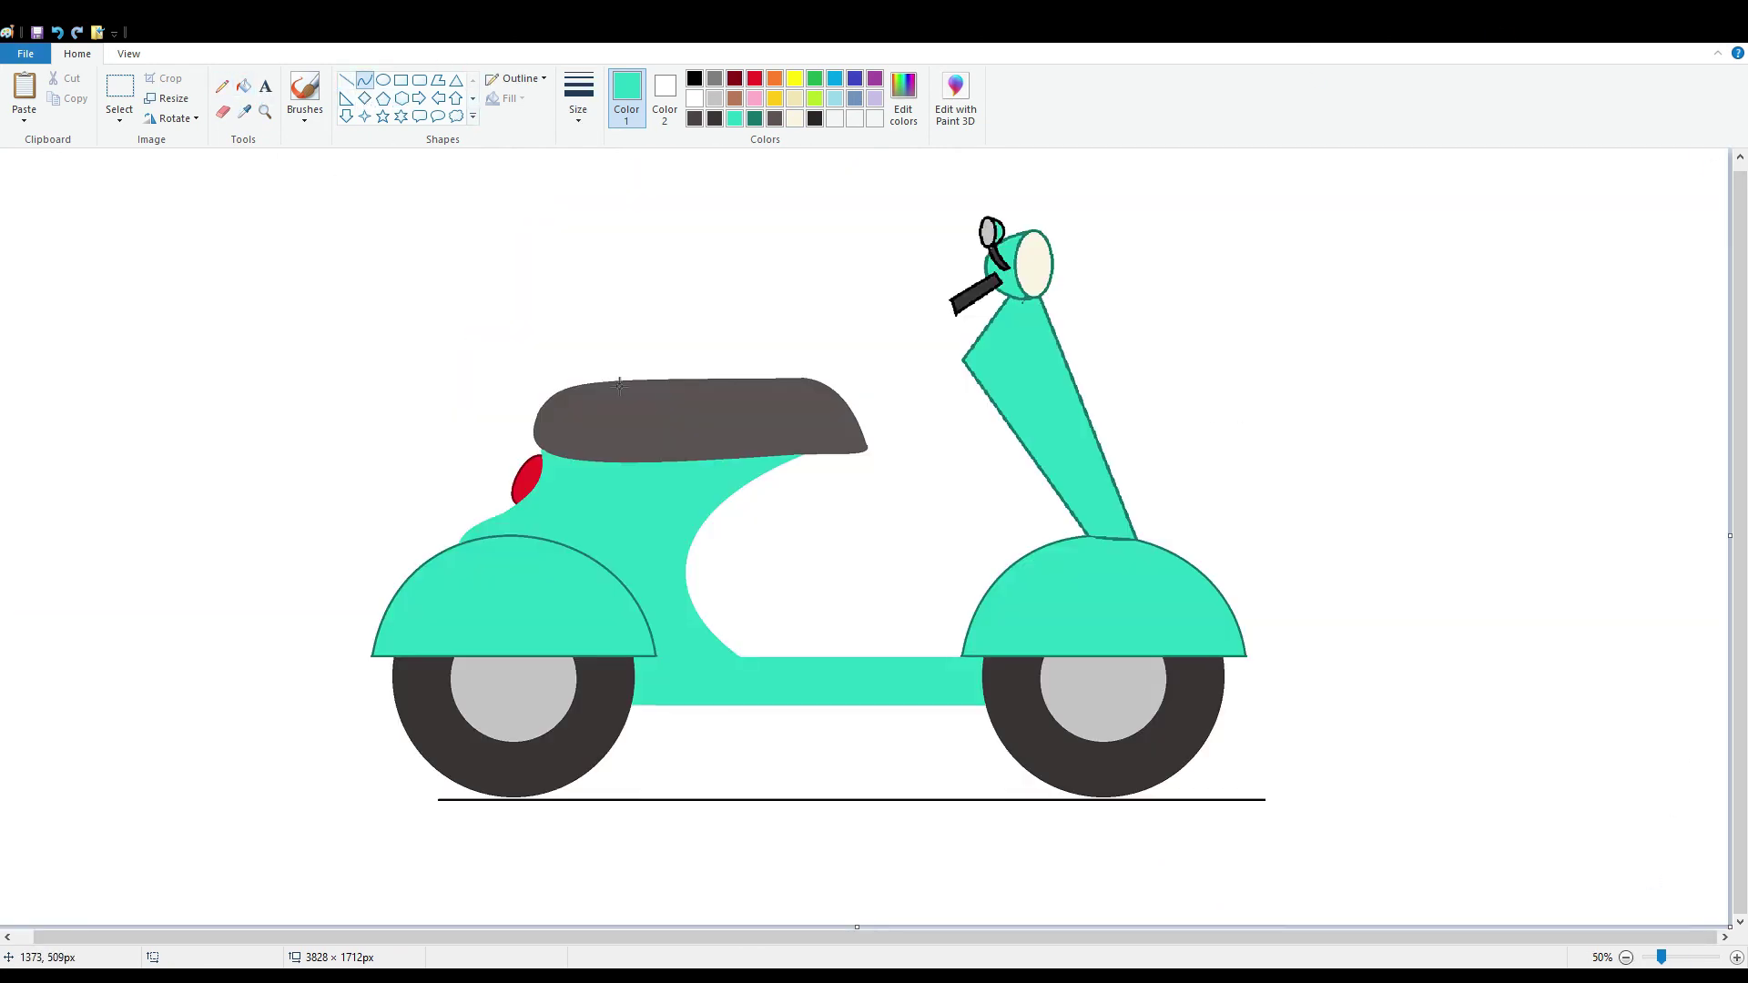
pyautogui.moveTo(605, 381)
pyautogui.mouseDown()
pyautogui.moveTo(509, 440)
pyautogui.moveTo(531, 406)
pyautogui.moveTo(516, 401)
pyautogui.moveTo(685, 498)
pyautogui.moveTo(655, 470)
pyautogui.mouseUp()
pyautogui.click(715, 119)
pyautogui.click(774, 119)
pyautogui.click(519, 424)
pyautogui.moveTo(524, 464); pyautogui.dragTo(515, 453)
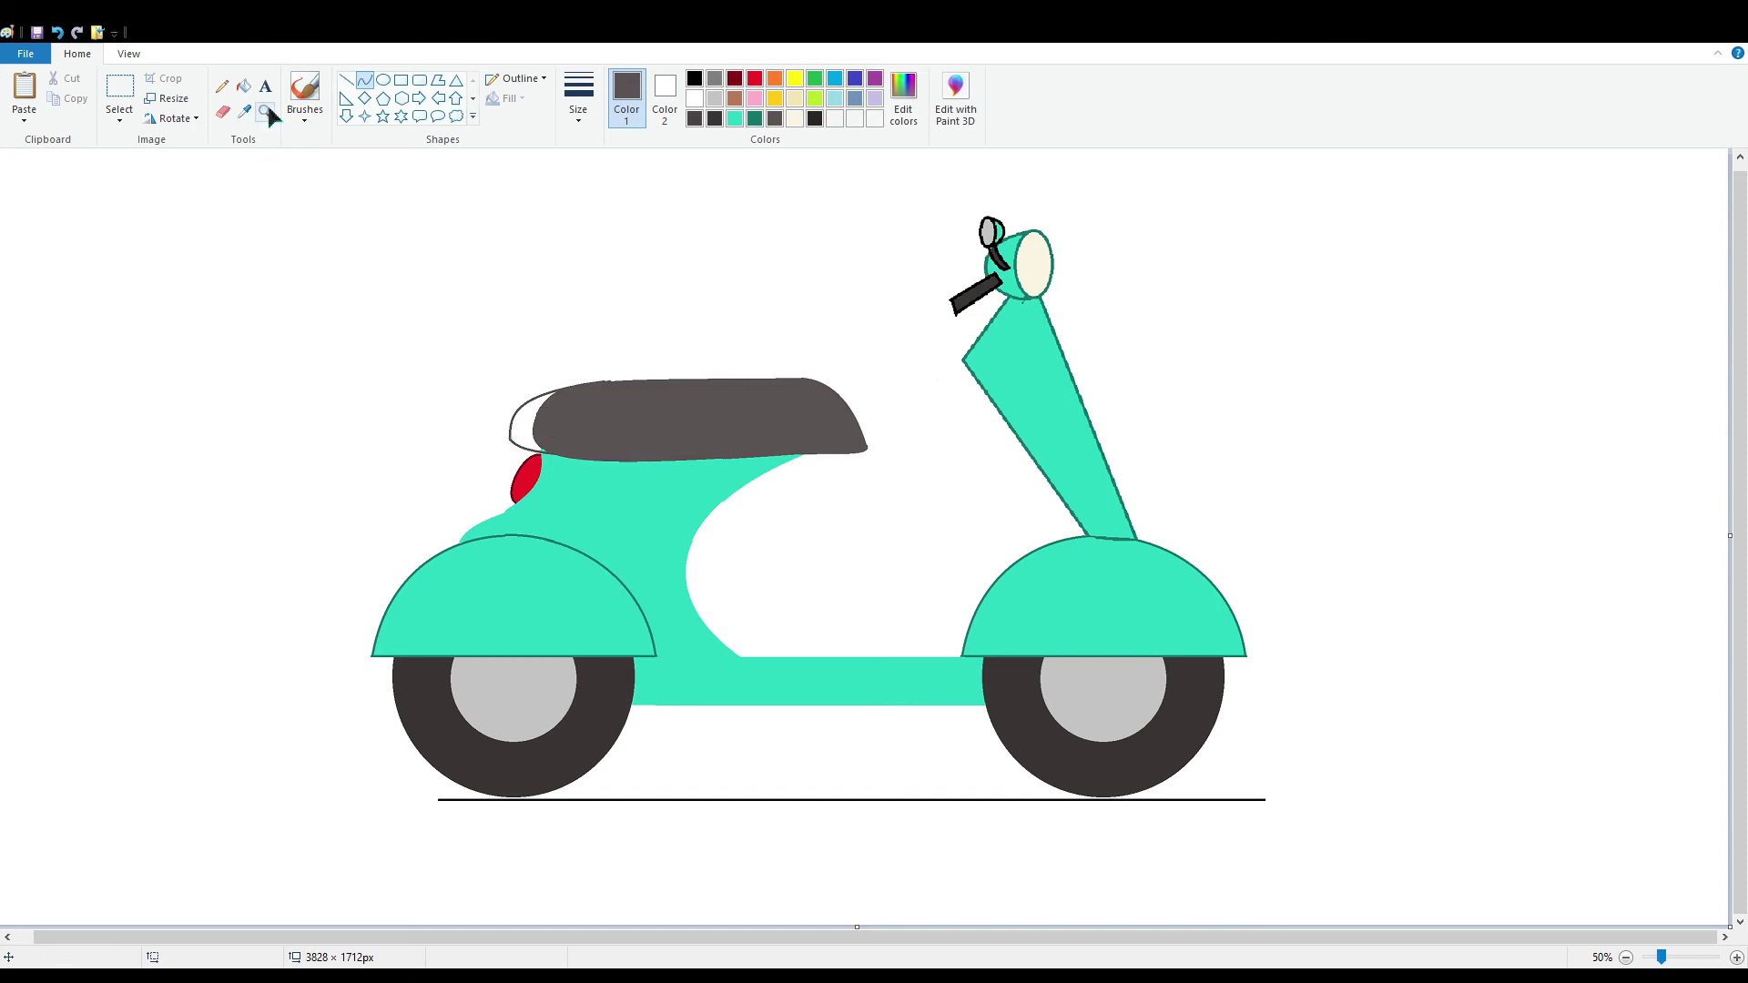
# Fill the seat's rear extension with the seat's grey and patch its underside with a short line
pyautogui.click(243, 86)
pyautogui.click(525, 422)
pyautogui.click(346, 80)
pyautogui.moveTo(569, 459); pyautogui.dragTo(560, 450)
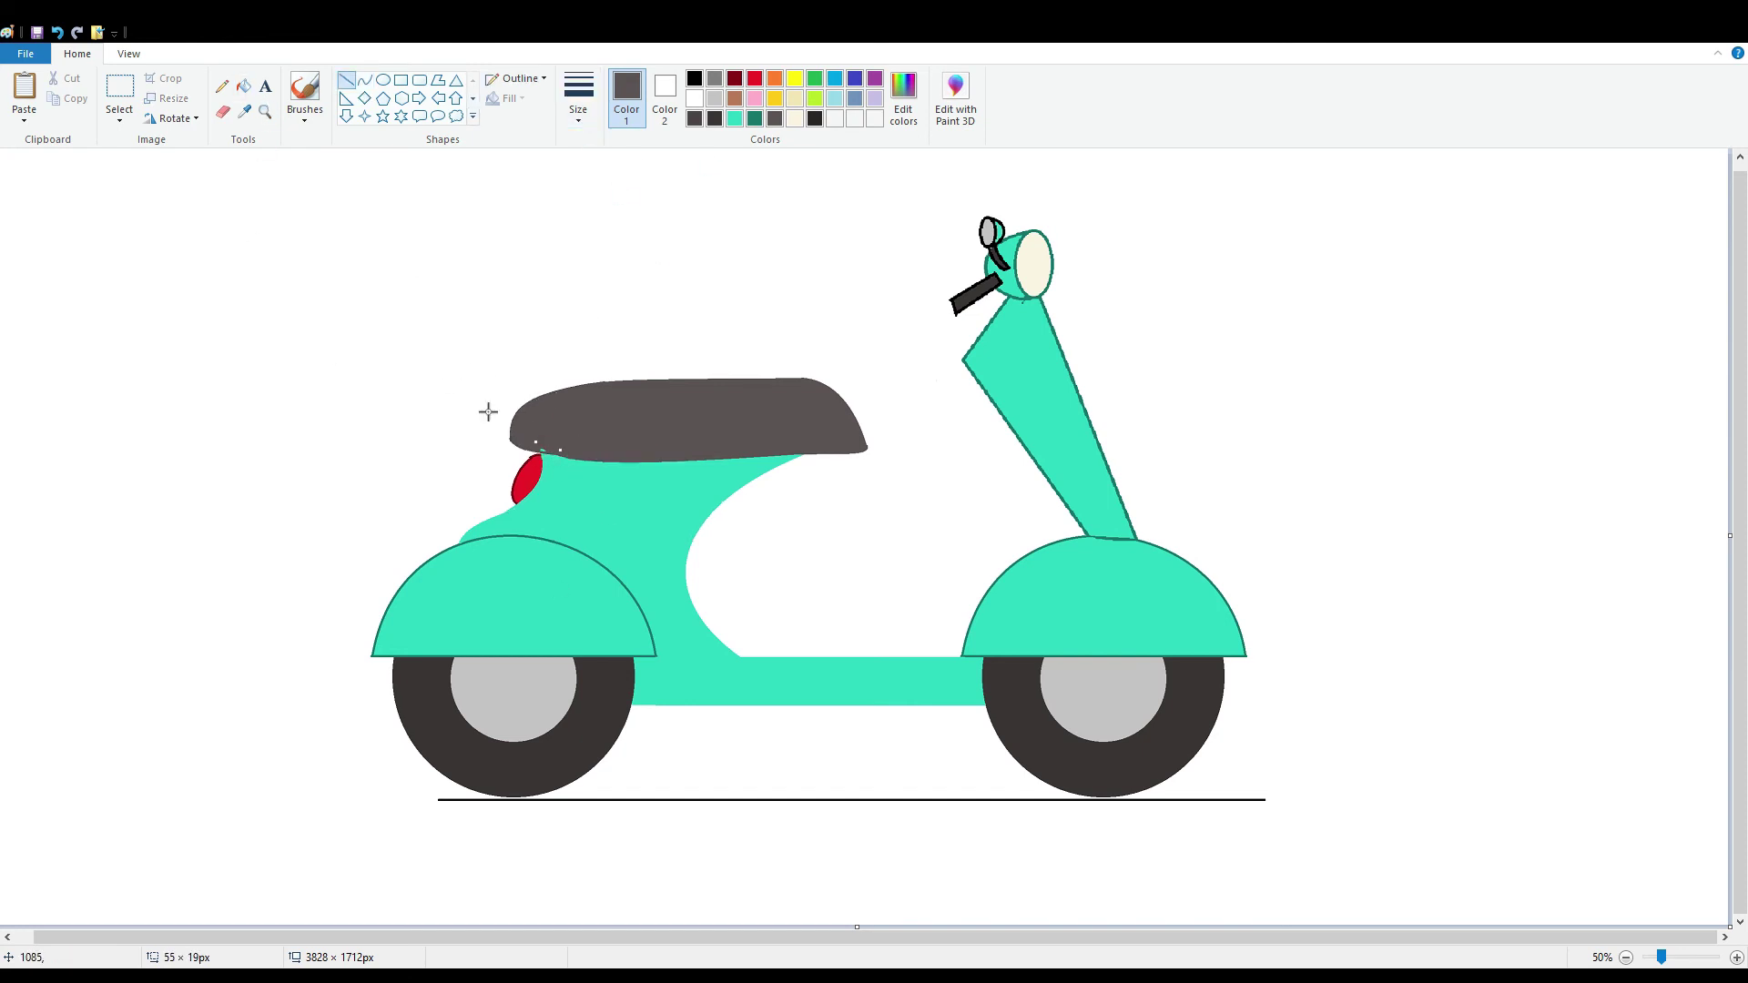
pyautogui.click(417, 320)
# Remove the black ground line beneath the wheels by filling it with white
pyautogui.click(243, 85)
pyautogui.click(694, 97)
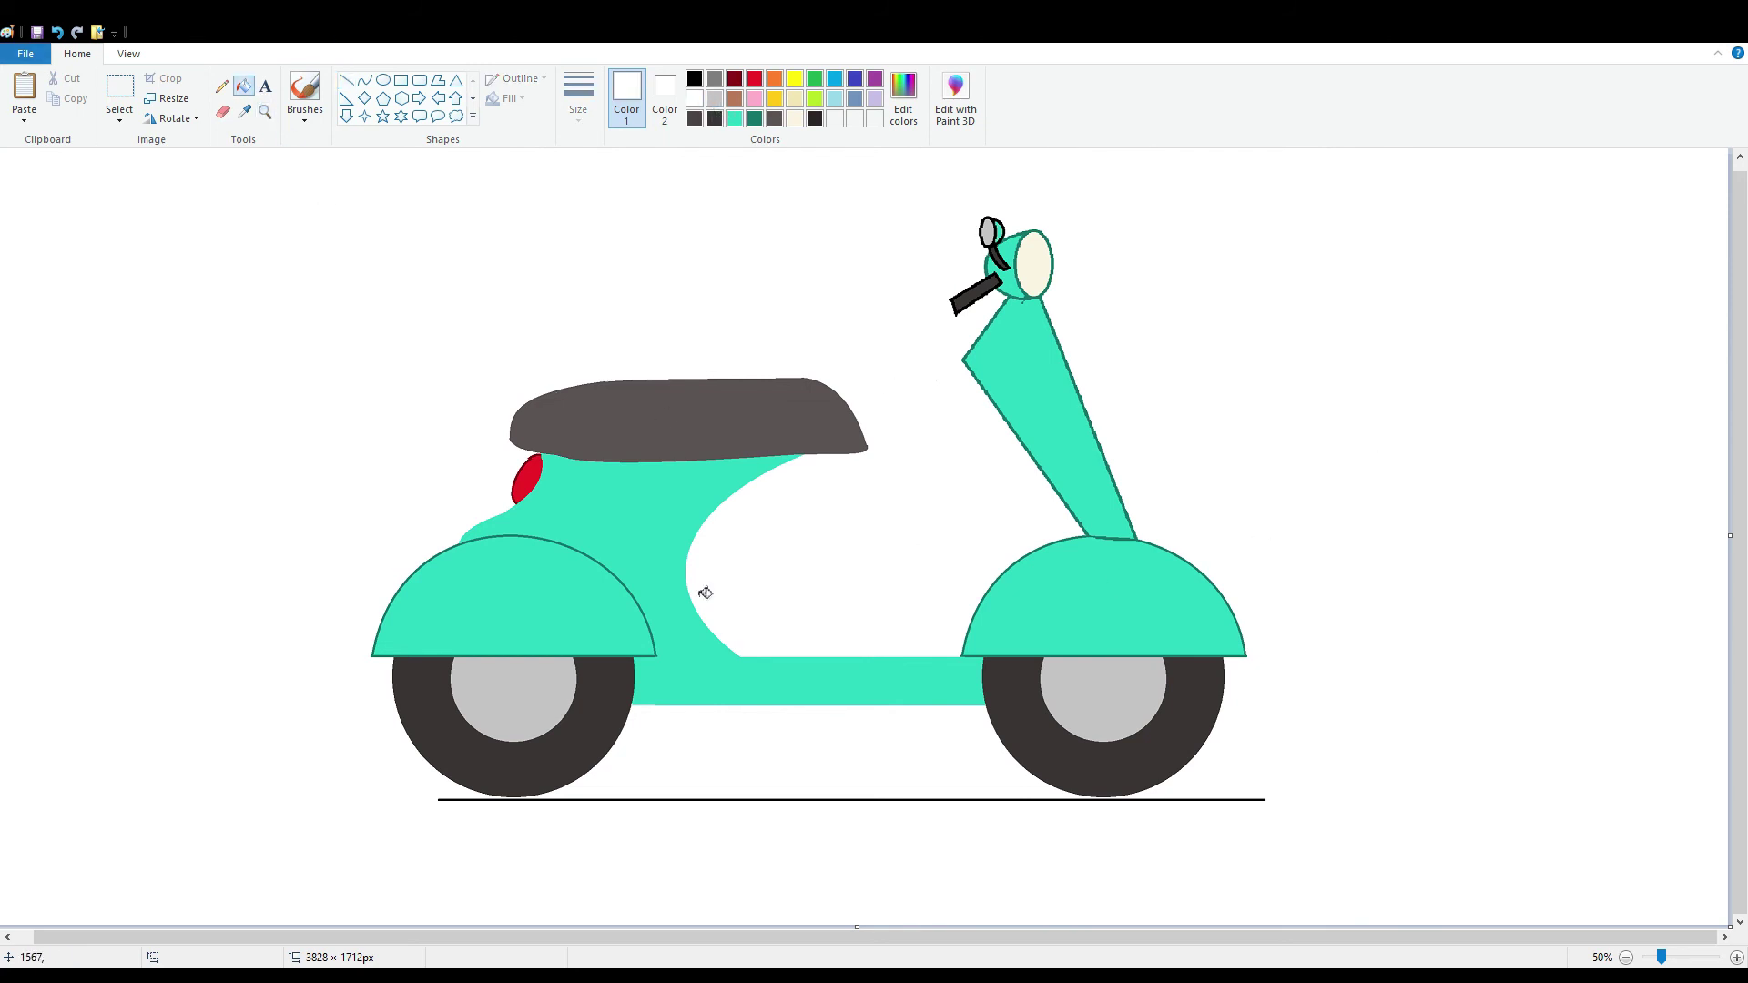
pyautogui.click(707, 800)
# Draw a black curve bulging inward from the steering column's front edge as the outline of a vent
pyautogui.click(364, 80)
pyautogui.click(694, 78)
pyautogui.keyDown('ctrl'); pyautogui.scroll(2, 470, 347); pyautogui.keyUp('ctrl')
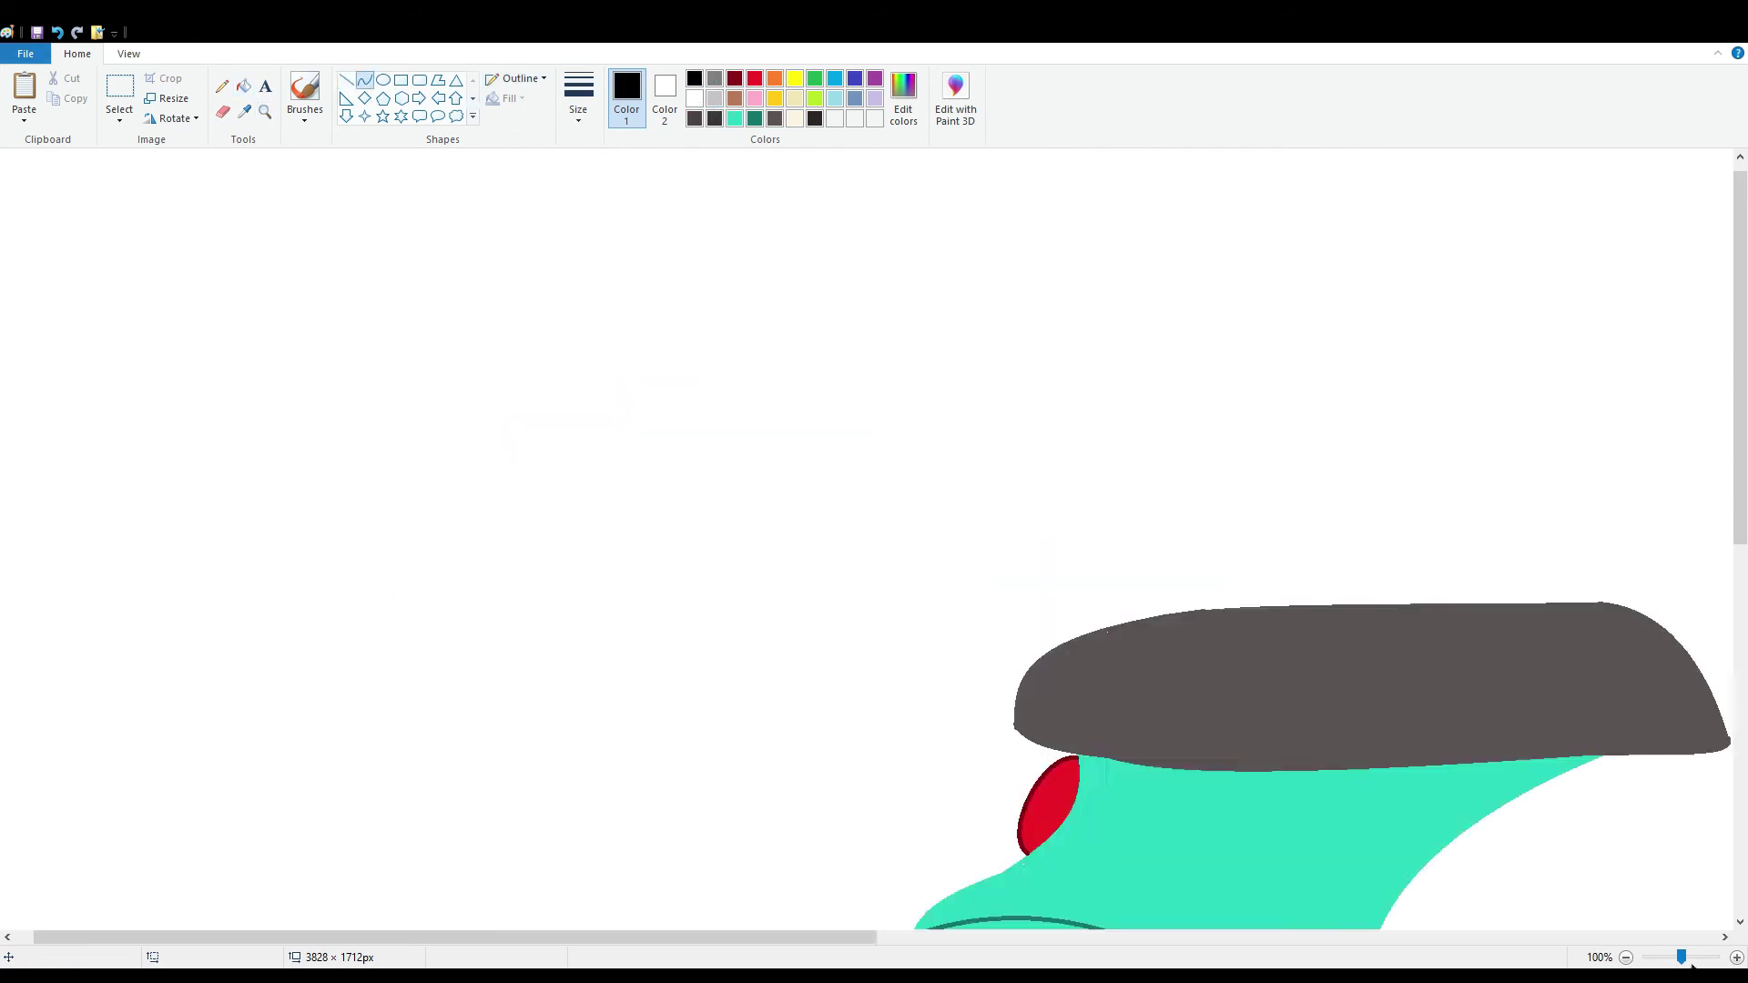
pyautogui.scroll(-3, 471, 347)
pyautogui.moveTo(470, 347); pyautogui.dragTo(517, 634)
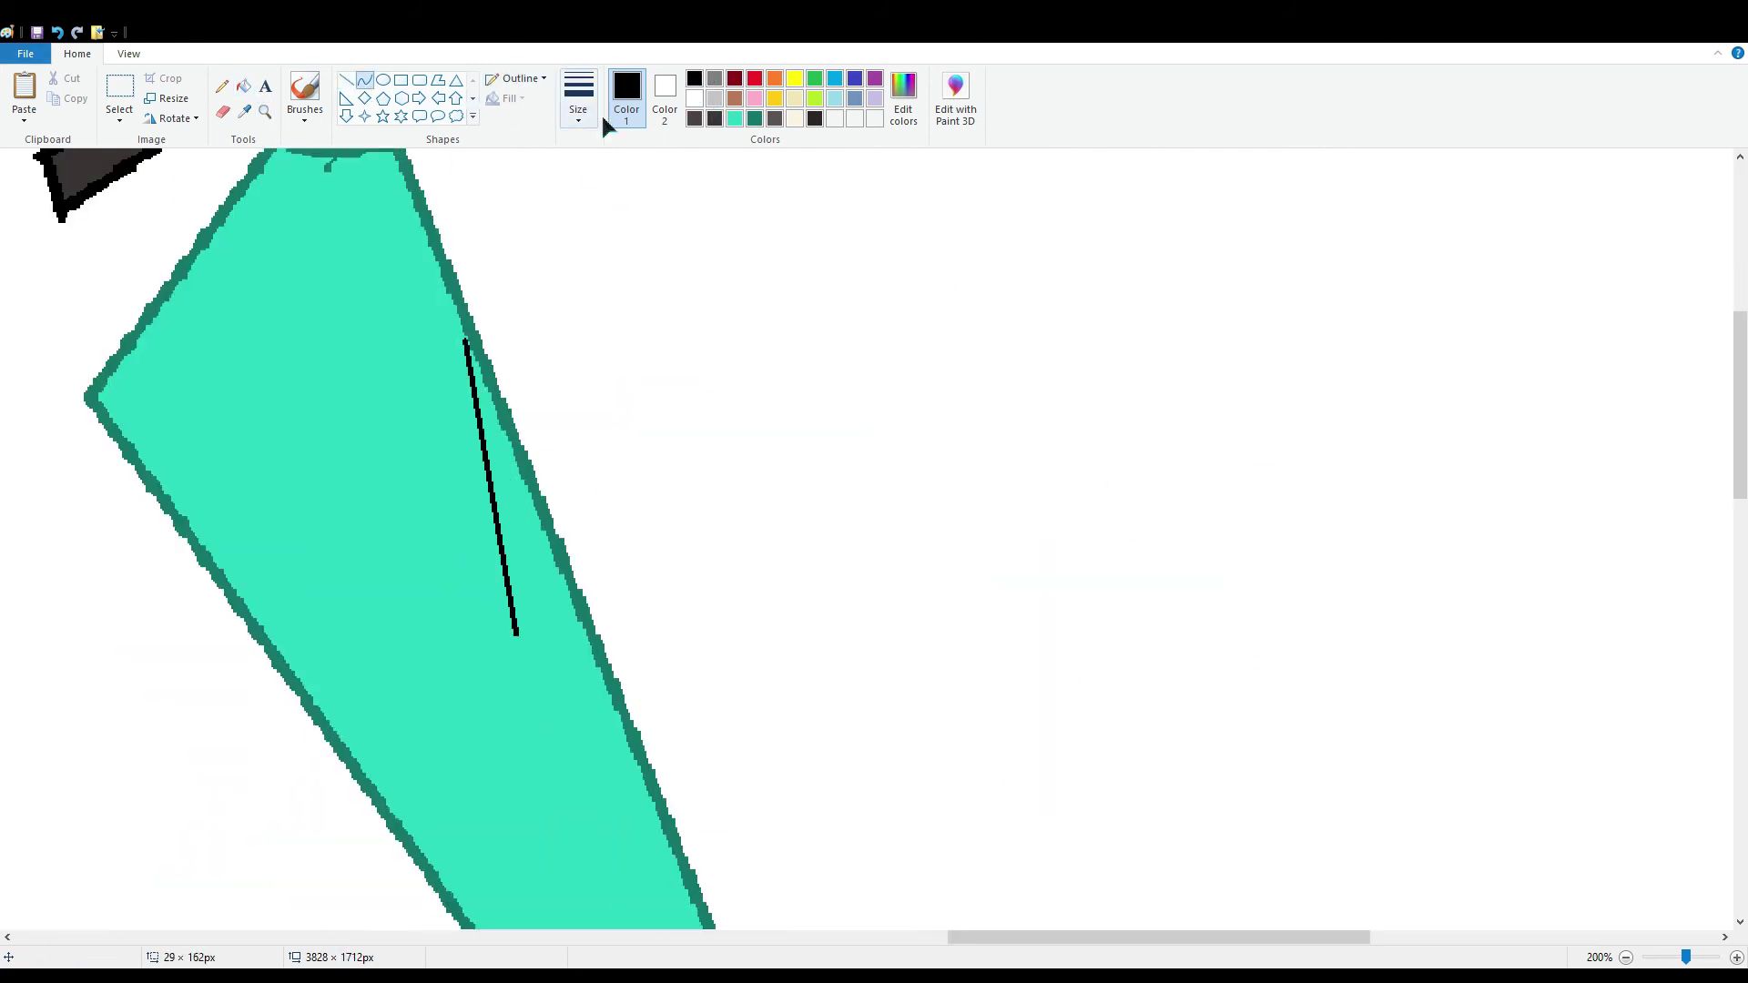
pyautogui.moveTo(443, 401); pyautogui.dragTo(402, 392)
pyautogui.moveTo(466, 537); pyautogui.dragTo(455, 550)
pyautogui.moveTo(517, 635)
pyautogui.mouseDown()
pyautogui.moveTo(613, 702)
pyautogui.moveTo(600, 722)
pyautogui.mouseUp()
pyautogui.click(537, 666)
# Fill the vent on the steering column with dark grey
pyautogui.click(695, 119)
pyautogui.click(243, 86)
pyautogui.click(482, 473)
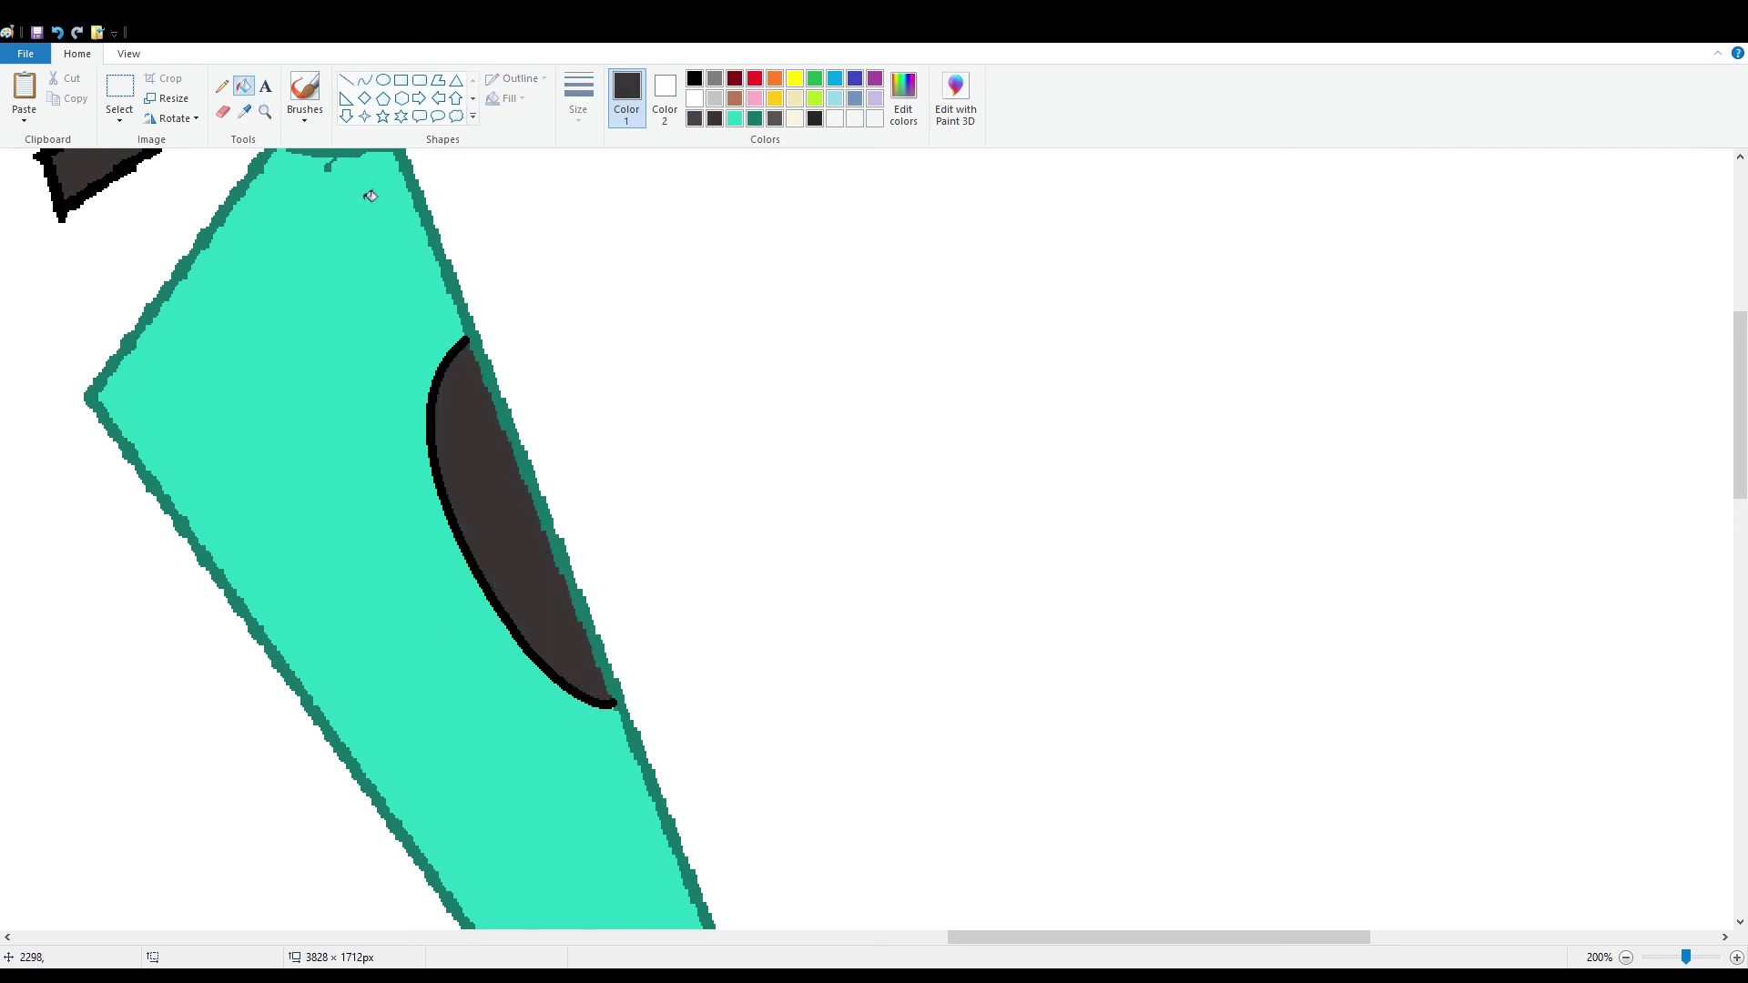
# Draw five short slanted black lines across the steering column's vent as slats
pyautogui.click(346, 80)
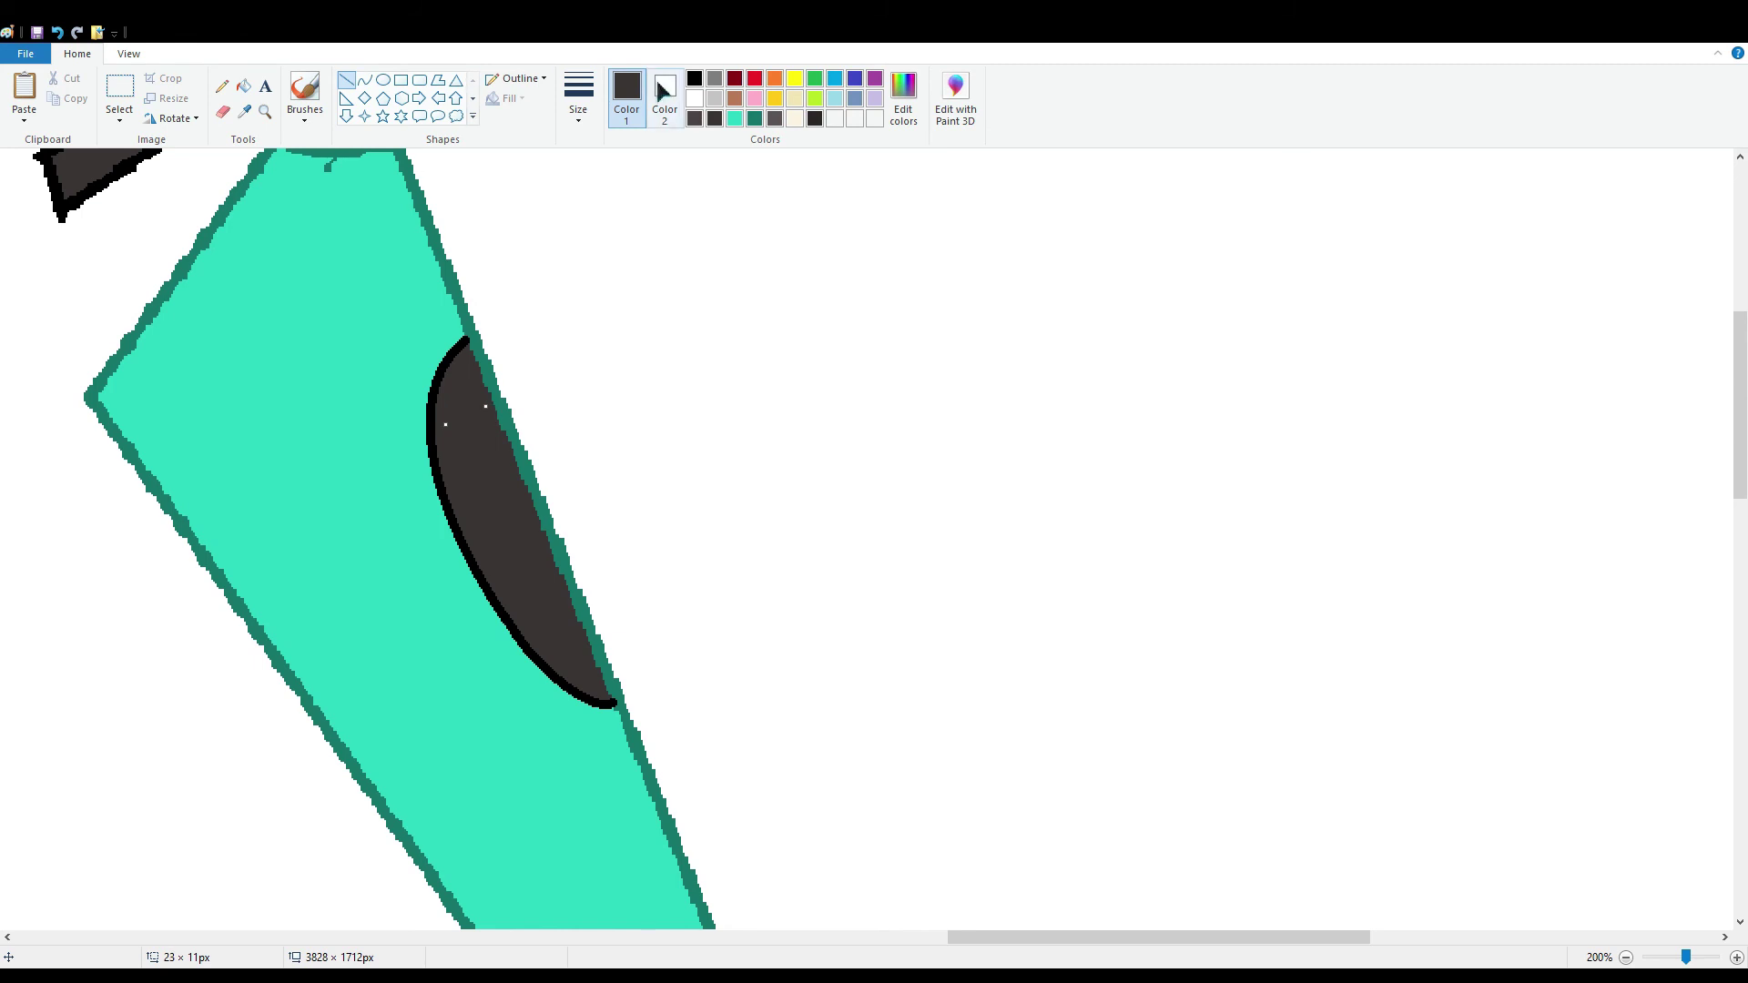
pyautogui.click(694, 78)
pyautogui.moveTo(444, 425); pyautogui.dragTo(490, 408)
pyautogui.moveTo(471, 486); pyautogui.dragTo(511, 464)
pyautogui.moveTo(498, 539); pyautogui.dragTo(533, 520)
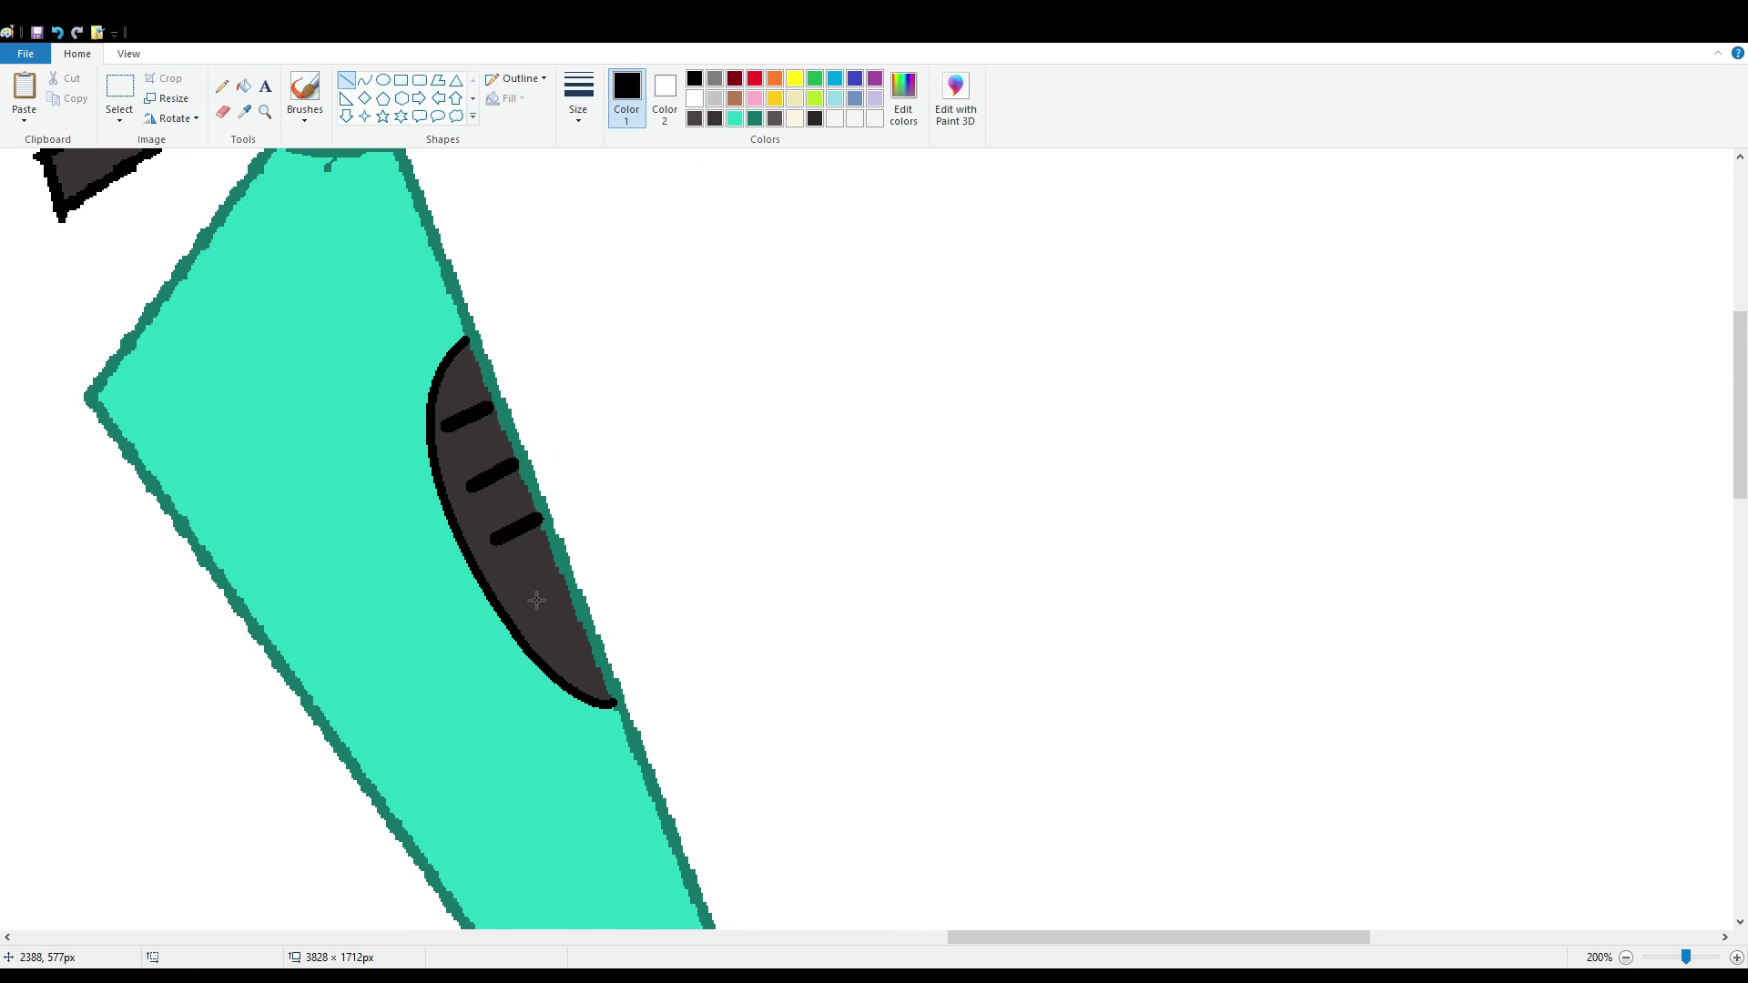
pyautogui.moveTo(521, 591); pyautogui.dragTo(559, 575)
pyautogui.moveTo(552, 649); pyautogui.dragTo(588, 639)
pyautogui.hotkey('ctrl', 'pagedown')
pyautogui.hotkey('ctrl', 'pagedown')
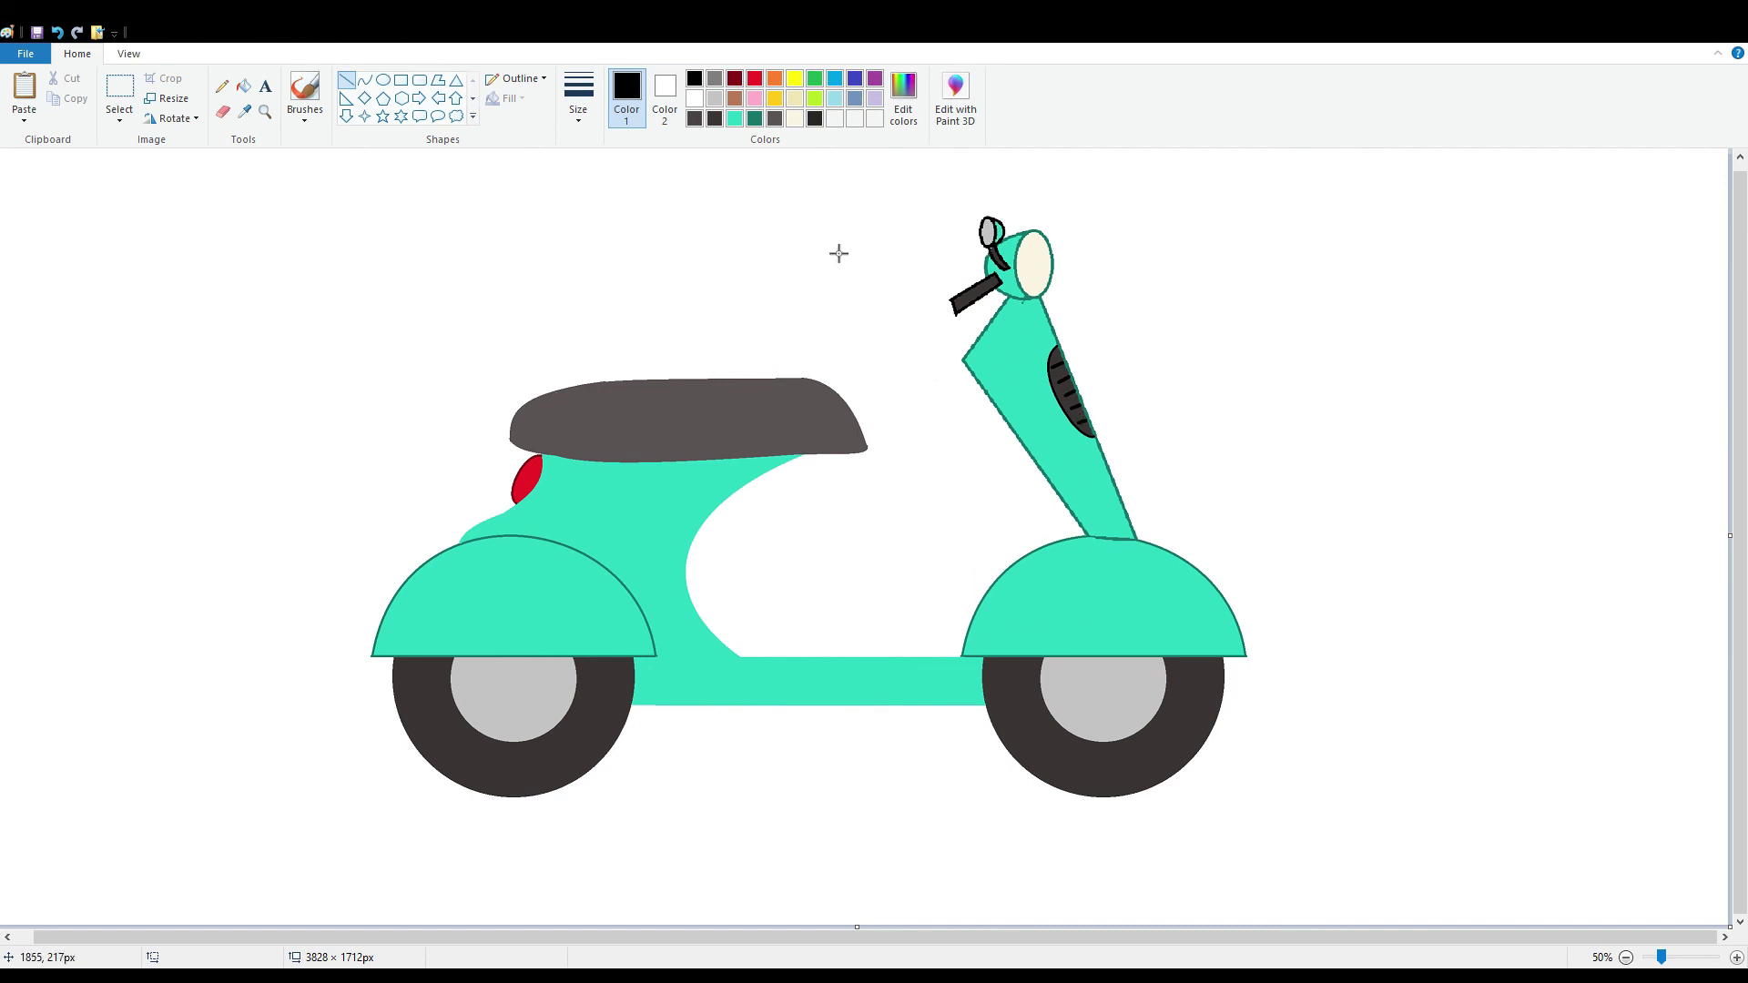
# Recolour the inside of the steering column's vent with light yellow
pyautogui.click(795, 118)
pyautogui.click(243, 86)
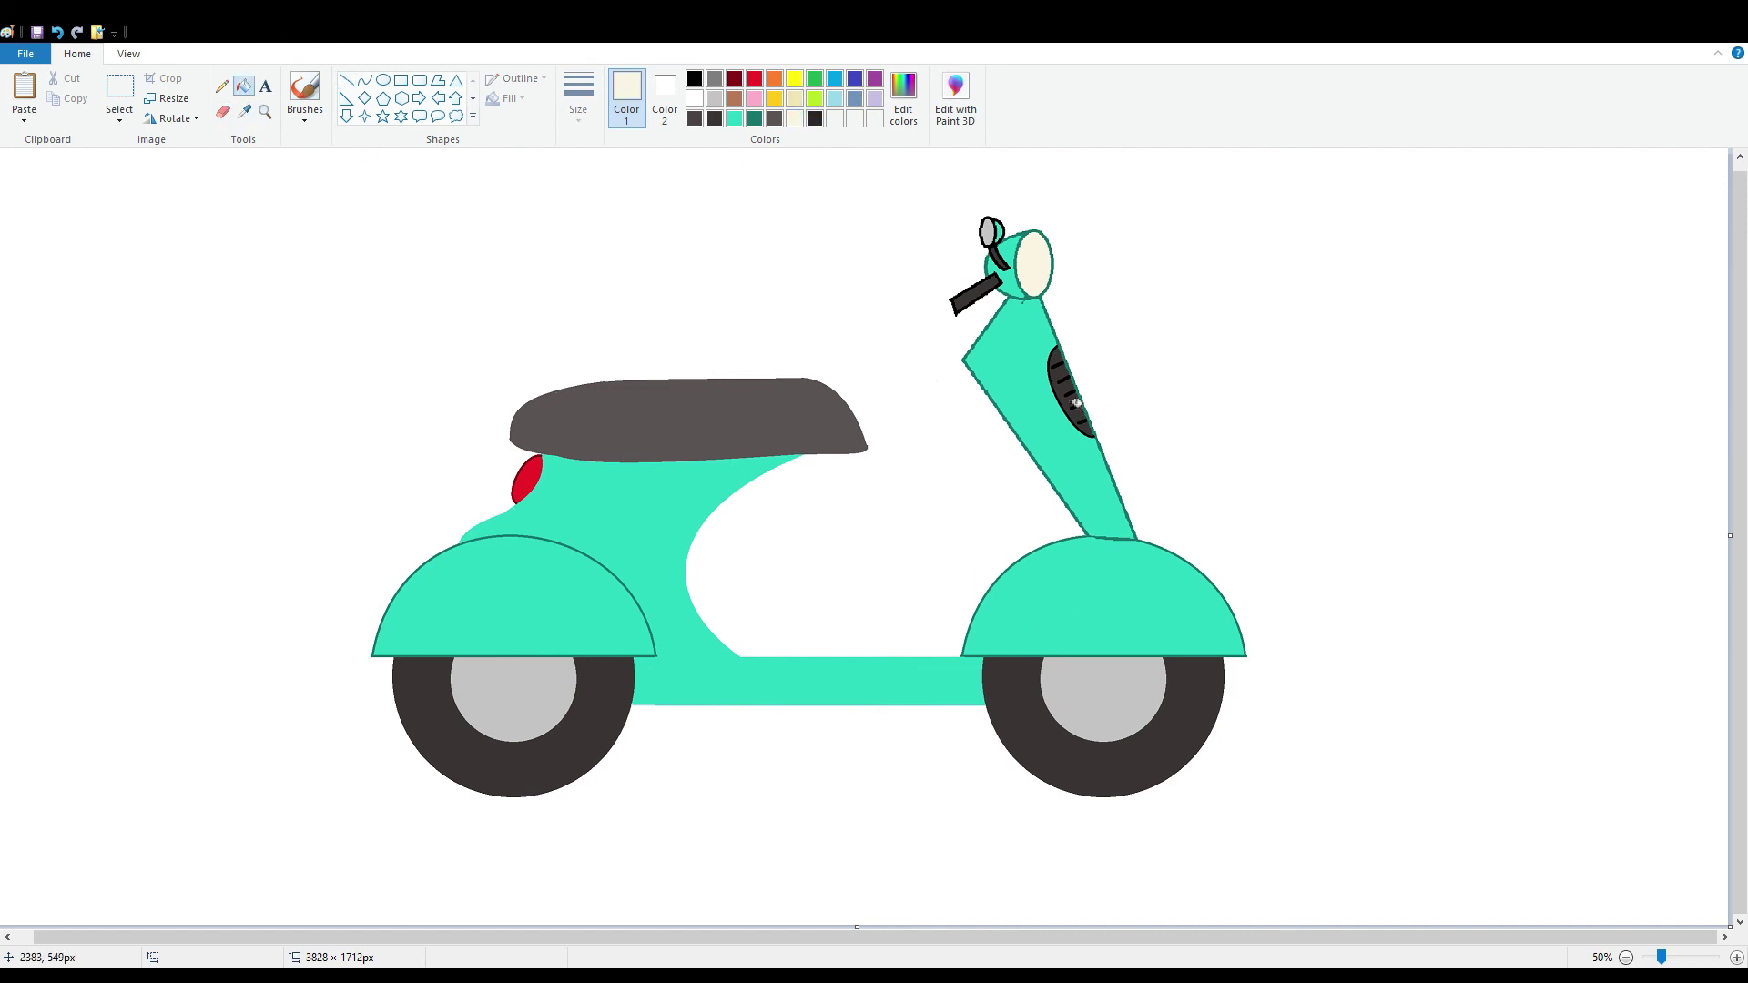
pyautogui.click(1071, 391)
pyautogui.click(795, 98)
pyautogui.click(1075, 400)
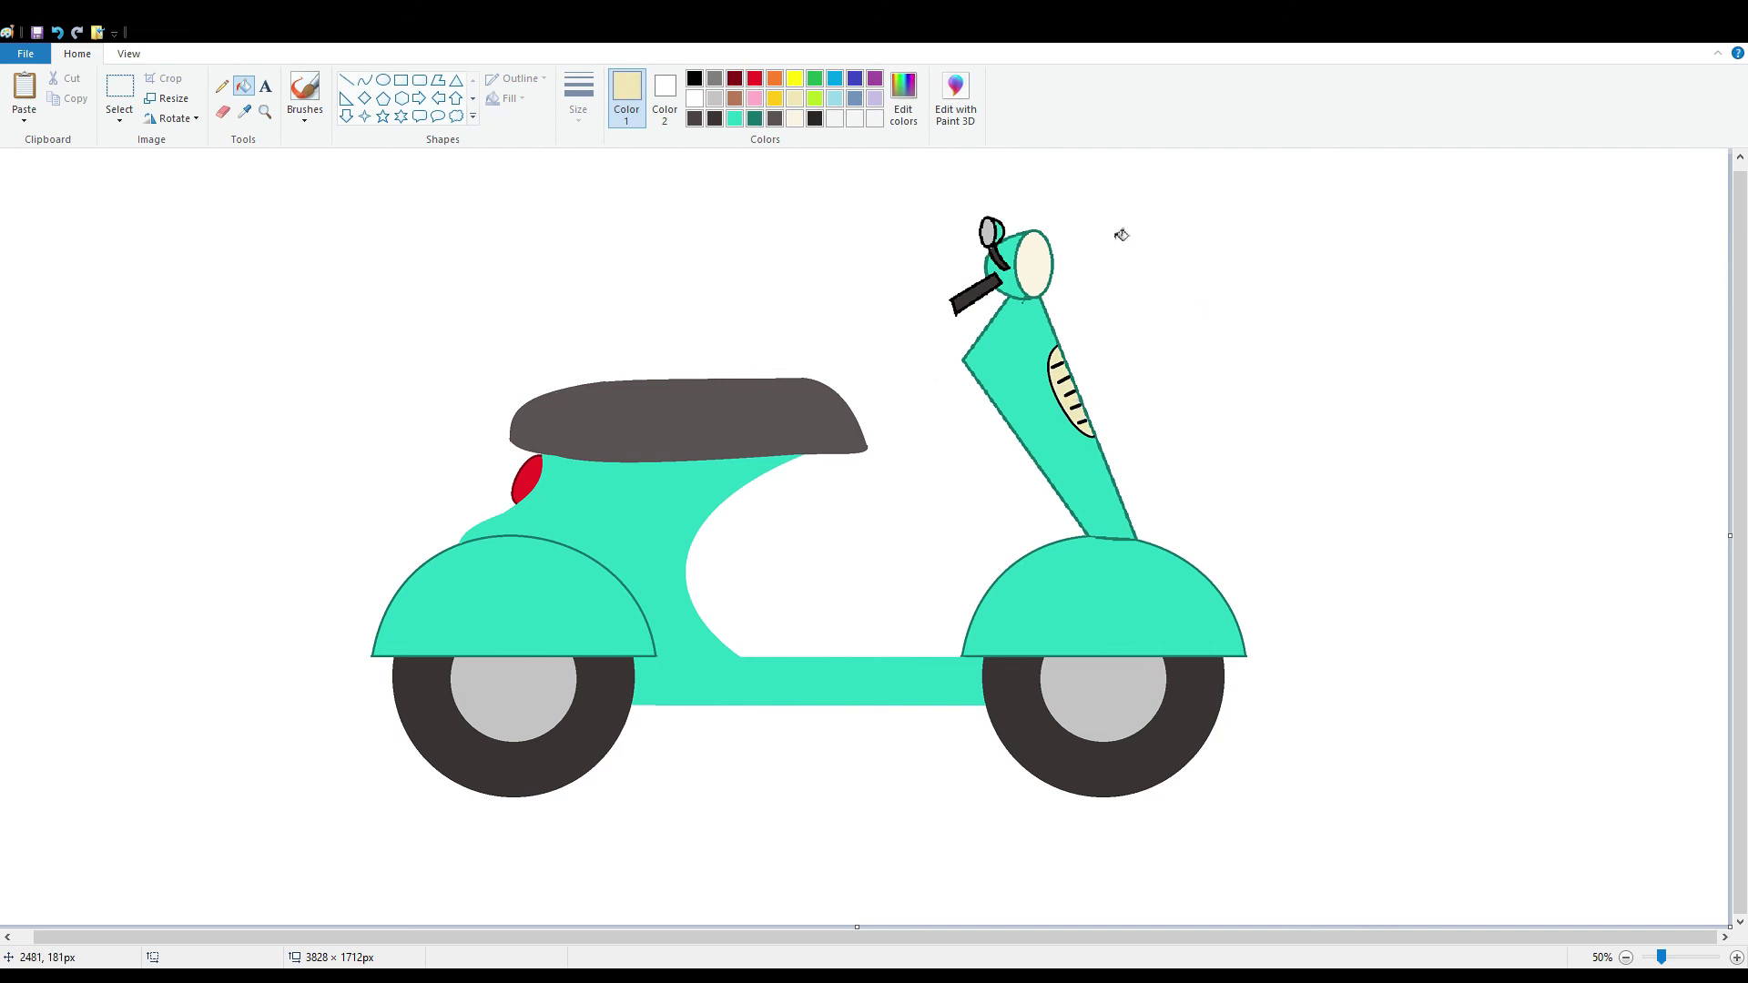
# Draw an unfilled black circle of about 140 × 140 px centred horizontally on the rear wheel's hub
pyautogui.click(364, 79)
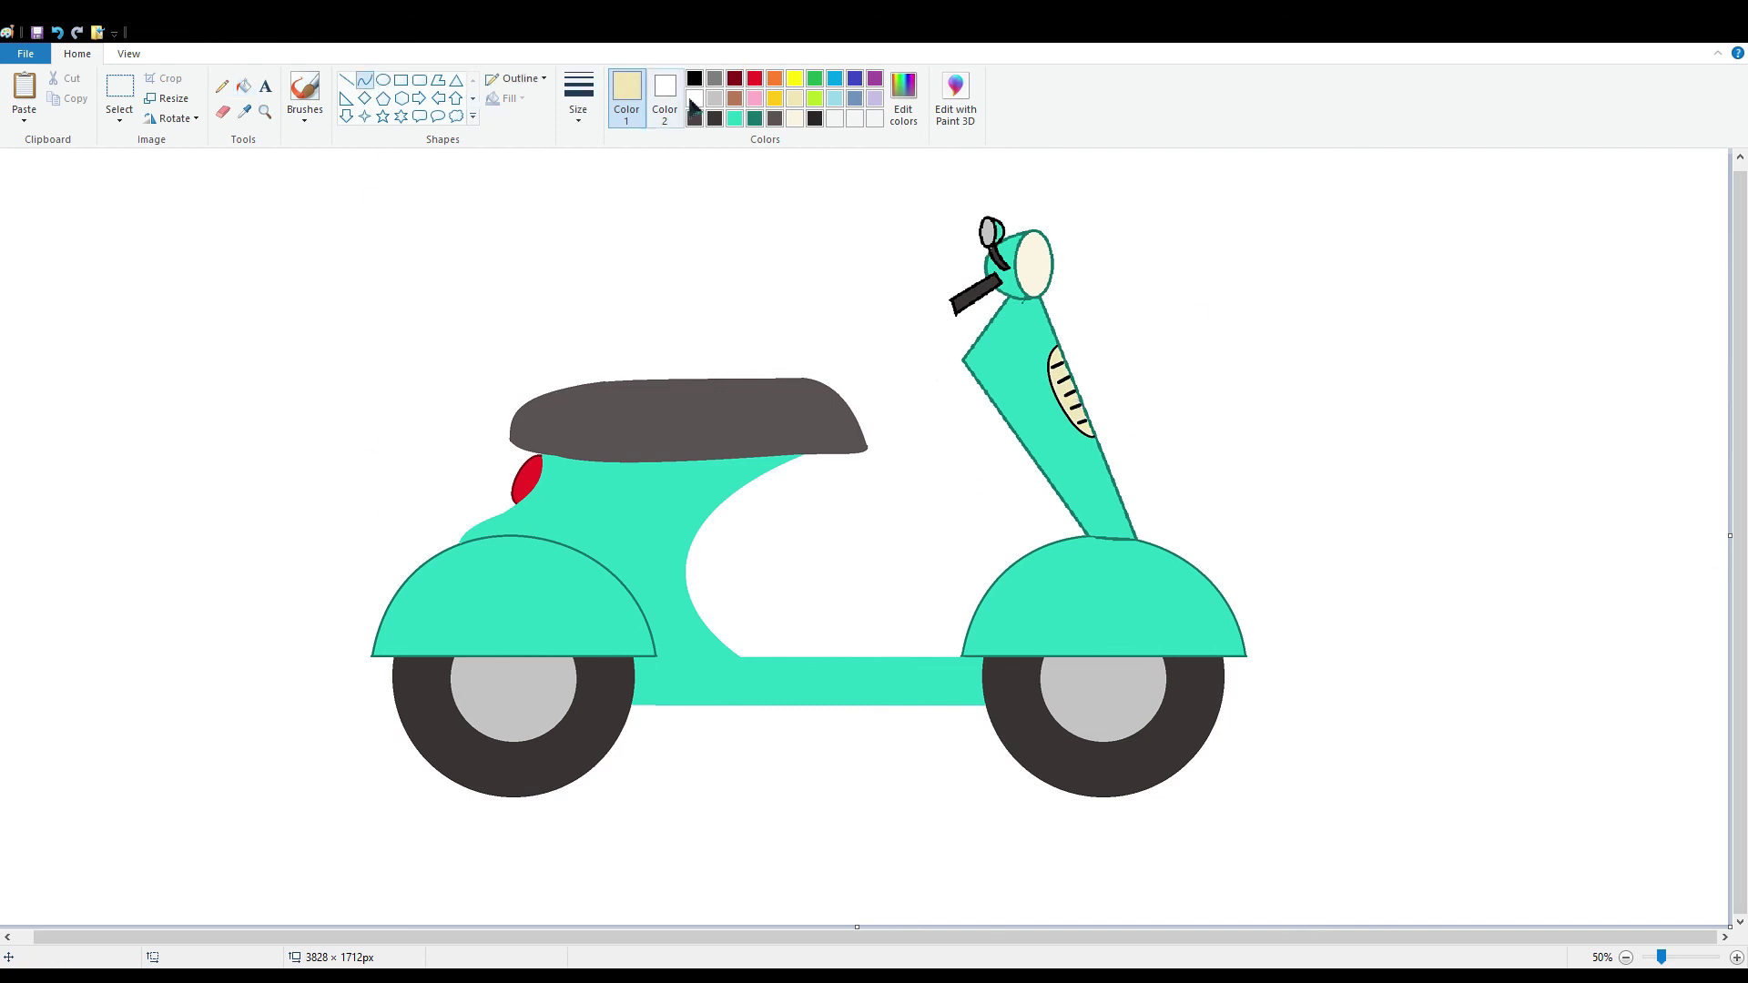
pyautogui.click(693, 79)
pyautogui.scroll(1, 1155, 898)
pyautogui.scroll(-6, 1156, 898)
pyautogui.moveTo(947, 390)
pyautogui.mouseDown()
pyautogui.moveTo(1096, 389)
pyautogui.moveTo(1112, 504)
pyautogui.moveTo(1136, 519)
pyautogui.mouseUp()
pyautogui.hotkey('ctrl', 'z')
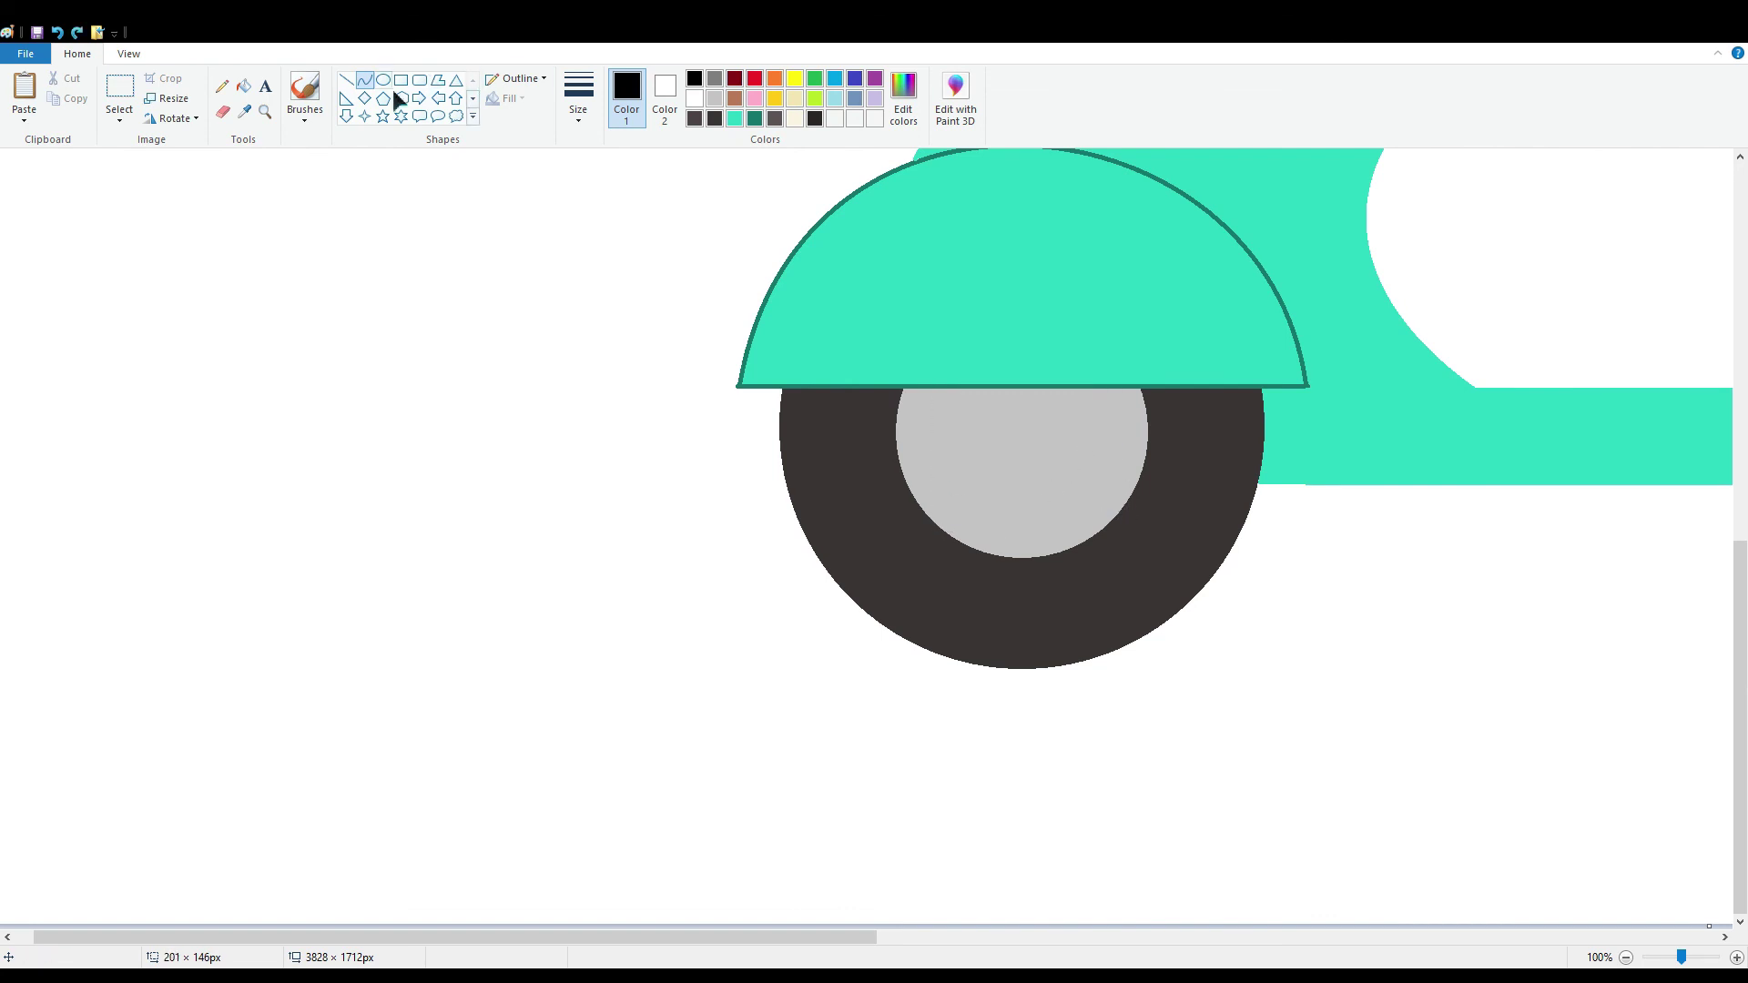
pyautogui.click(386, 84)
pyautogui.moveTo(967, 407)
pyautogui.mouseDown()
pyautogui.moveTo(1062, 522)
pyautogui.moveTo(1095, 535)
pyautogui.mouseUp()
pyautogui.moveTo(1071, 501); pyautogui.dragTo(1057, 460)
pyautogui.click(505, 98)
pyautogui.click(515, 126)
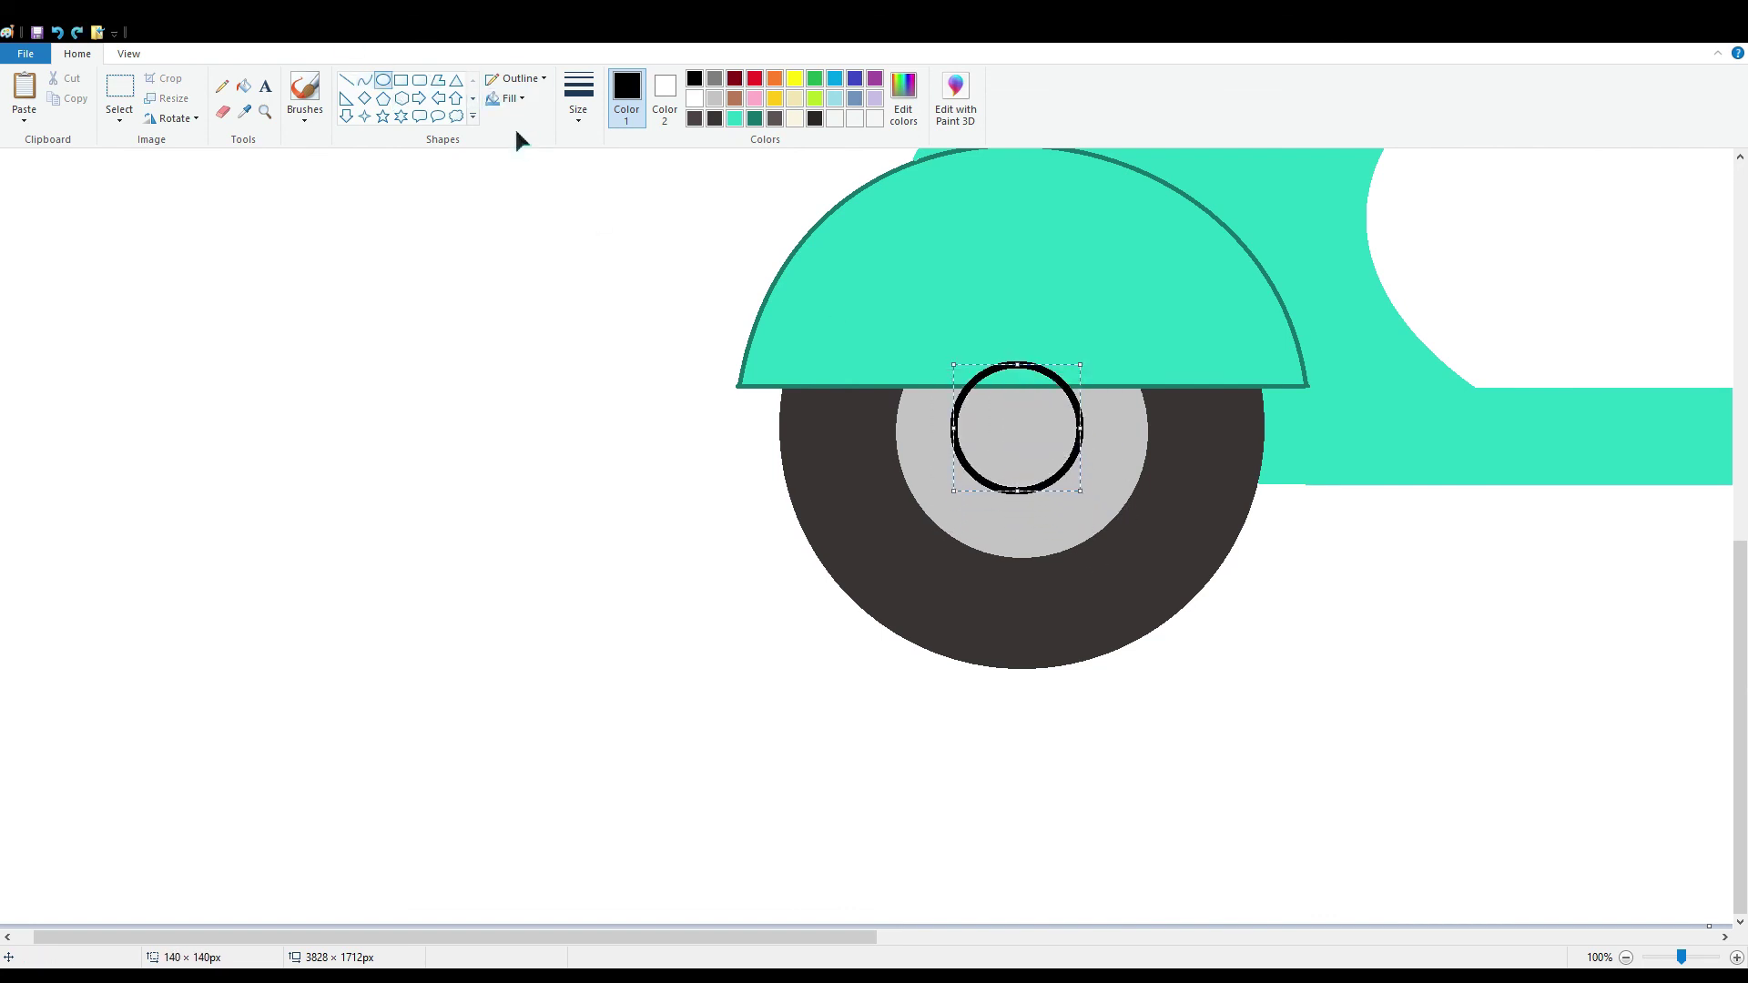
pyautogui.press('Right')
pyautogui.press('Right')
pyautogui.press('Right')
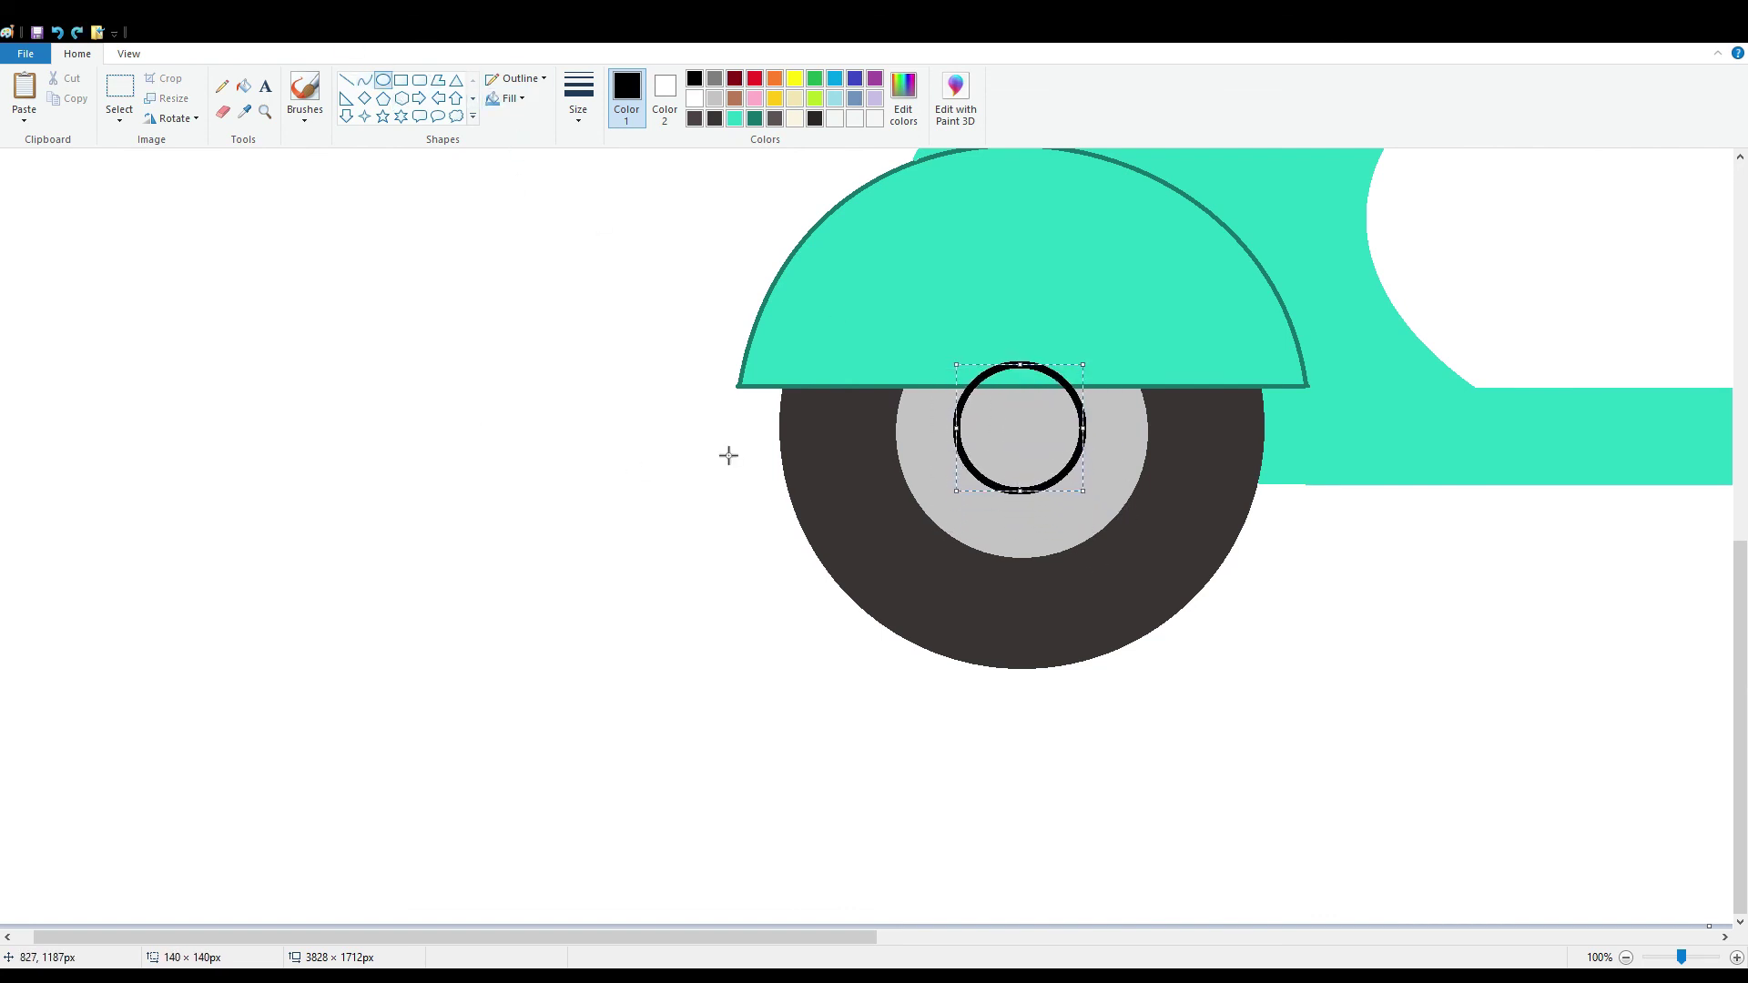
# Redraw the rear fender's lower edge across the circle in dark green and cover the circle's part above it with mint
pyautogui.click(346, 81)
pyautogui.click(756, 119)
pyautogui.moveTo(961, 385); pyautogui.dragTo(1101, 385)
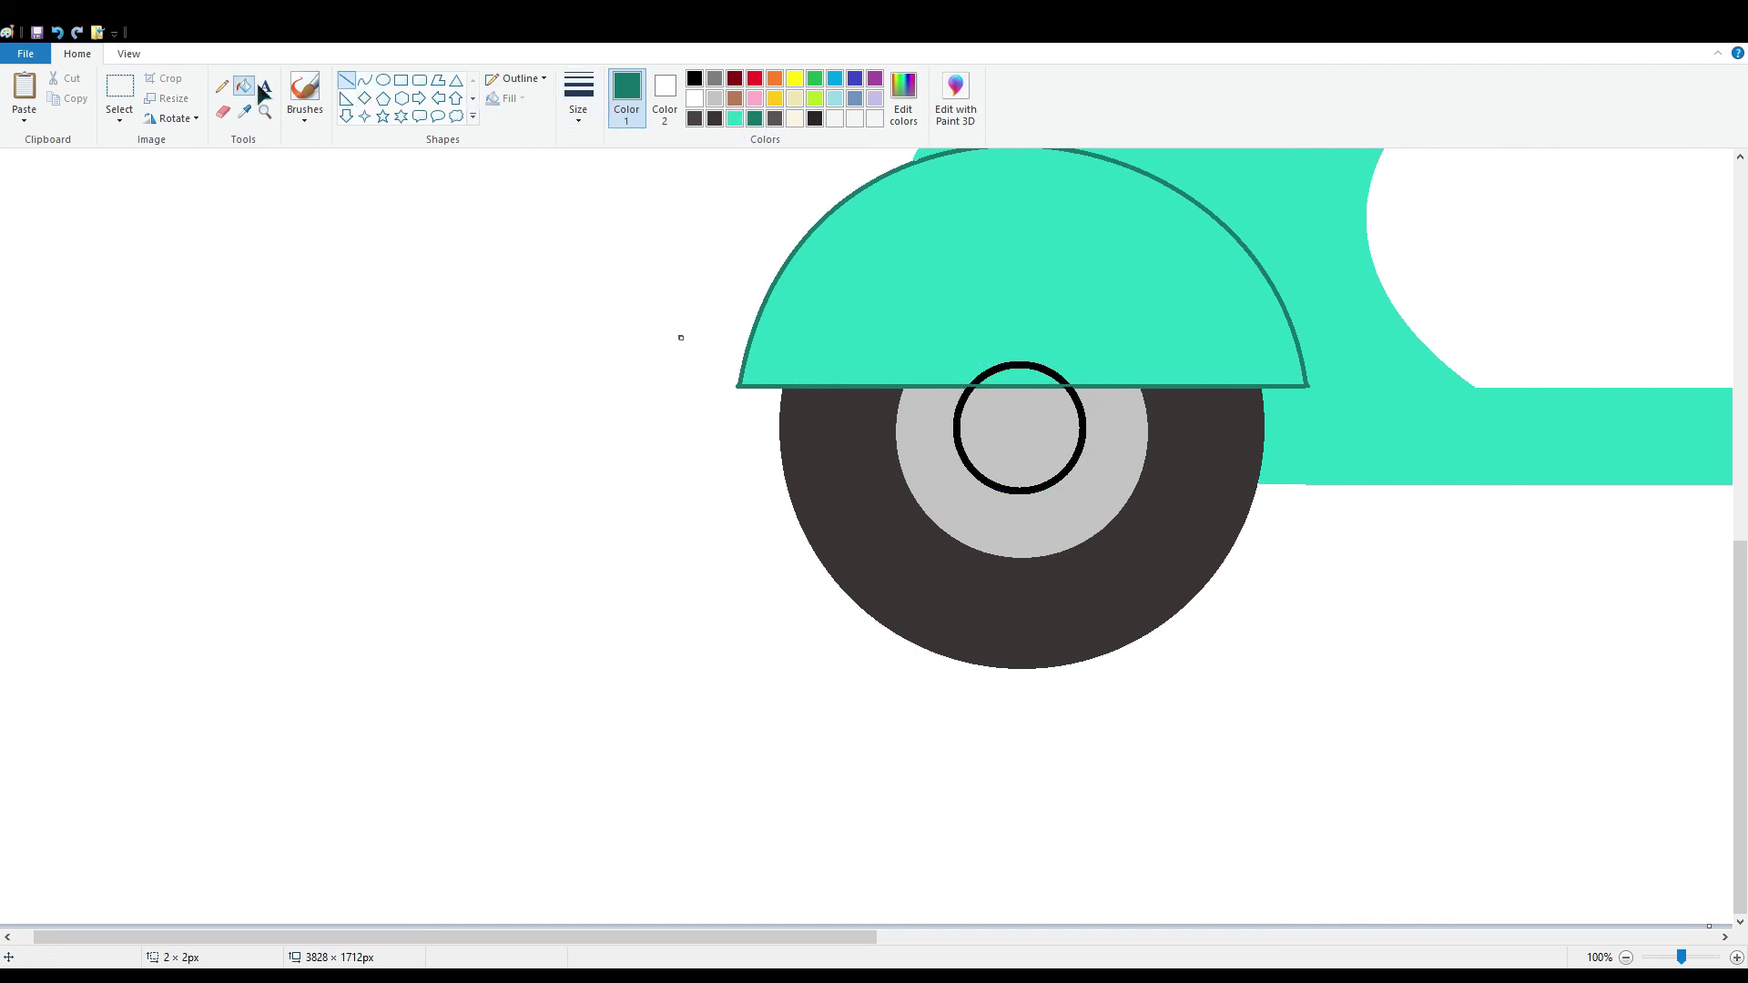
pyautogui.click(735, 120)
# Fill the rear wheel's hub cap with medium grey and recolour its outline with a darker grey
pyautogui.click(719, 86)
pyautogui.click(1015, 437)
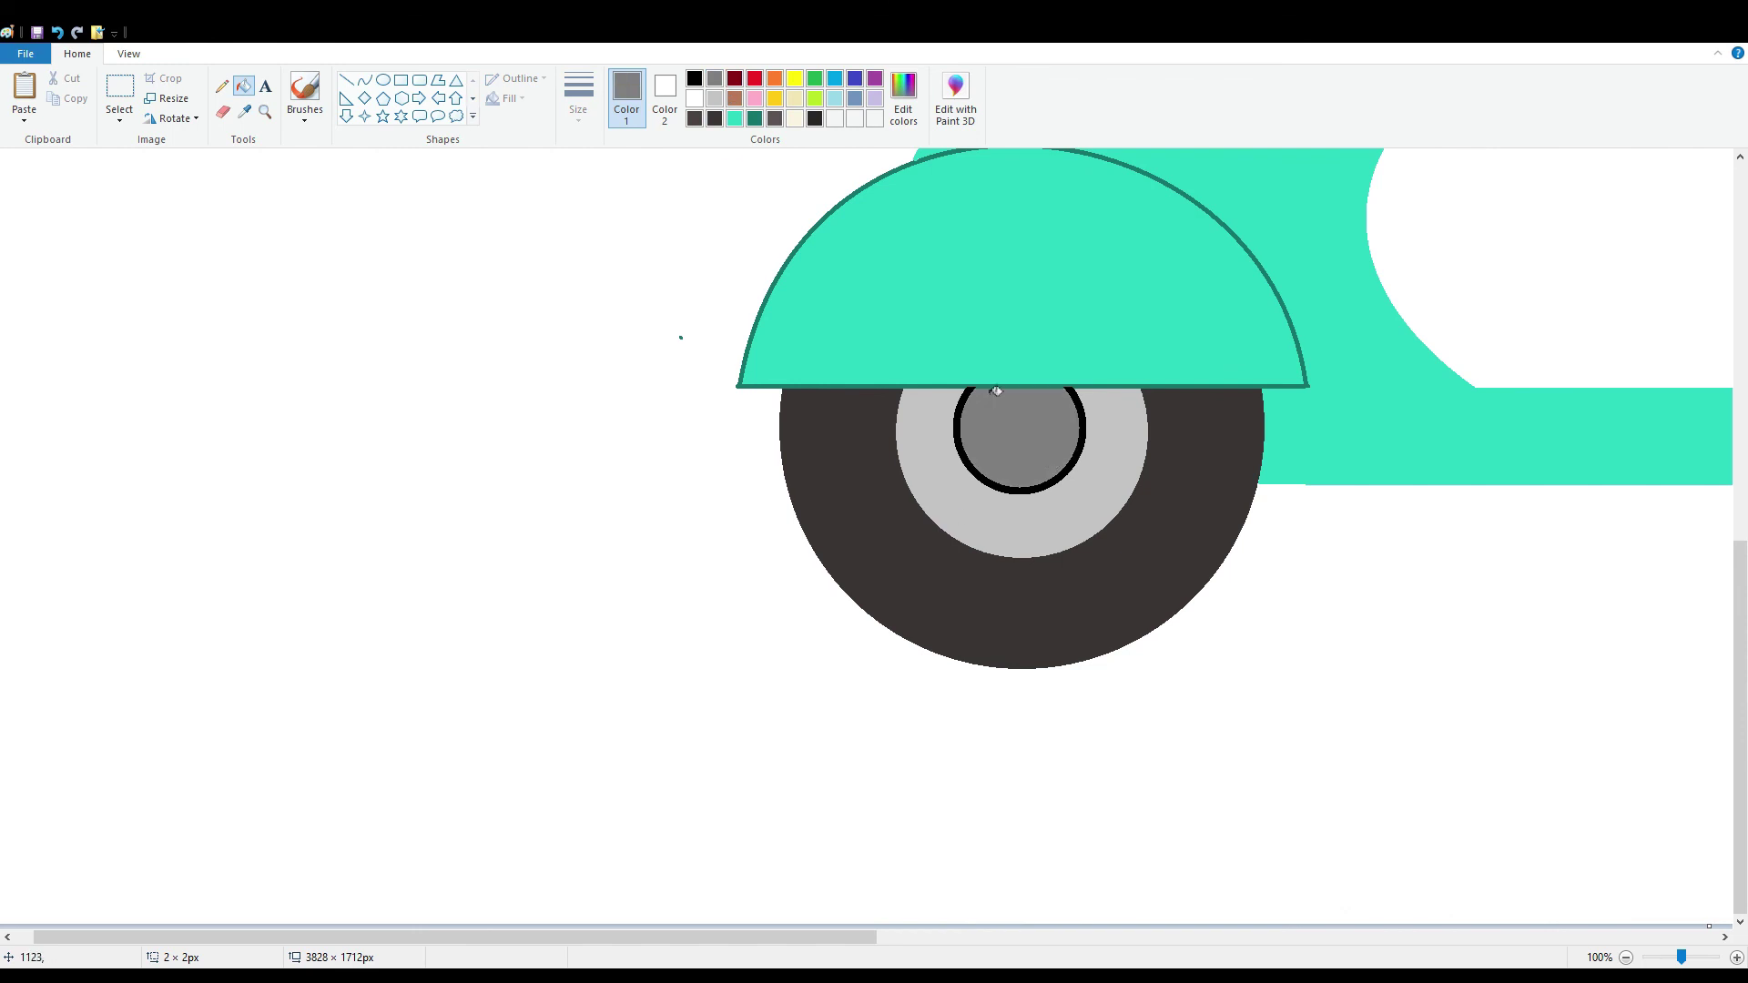
pyautogui.click(997, 390)
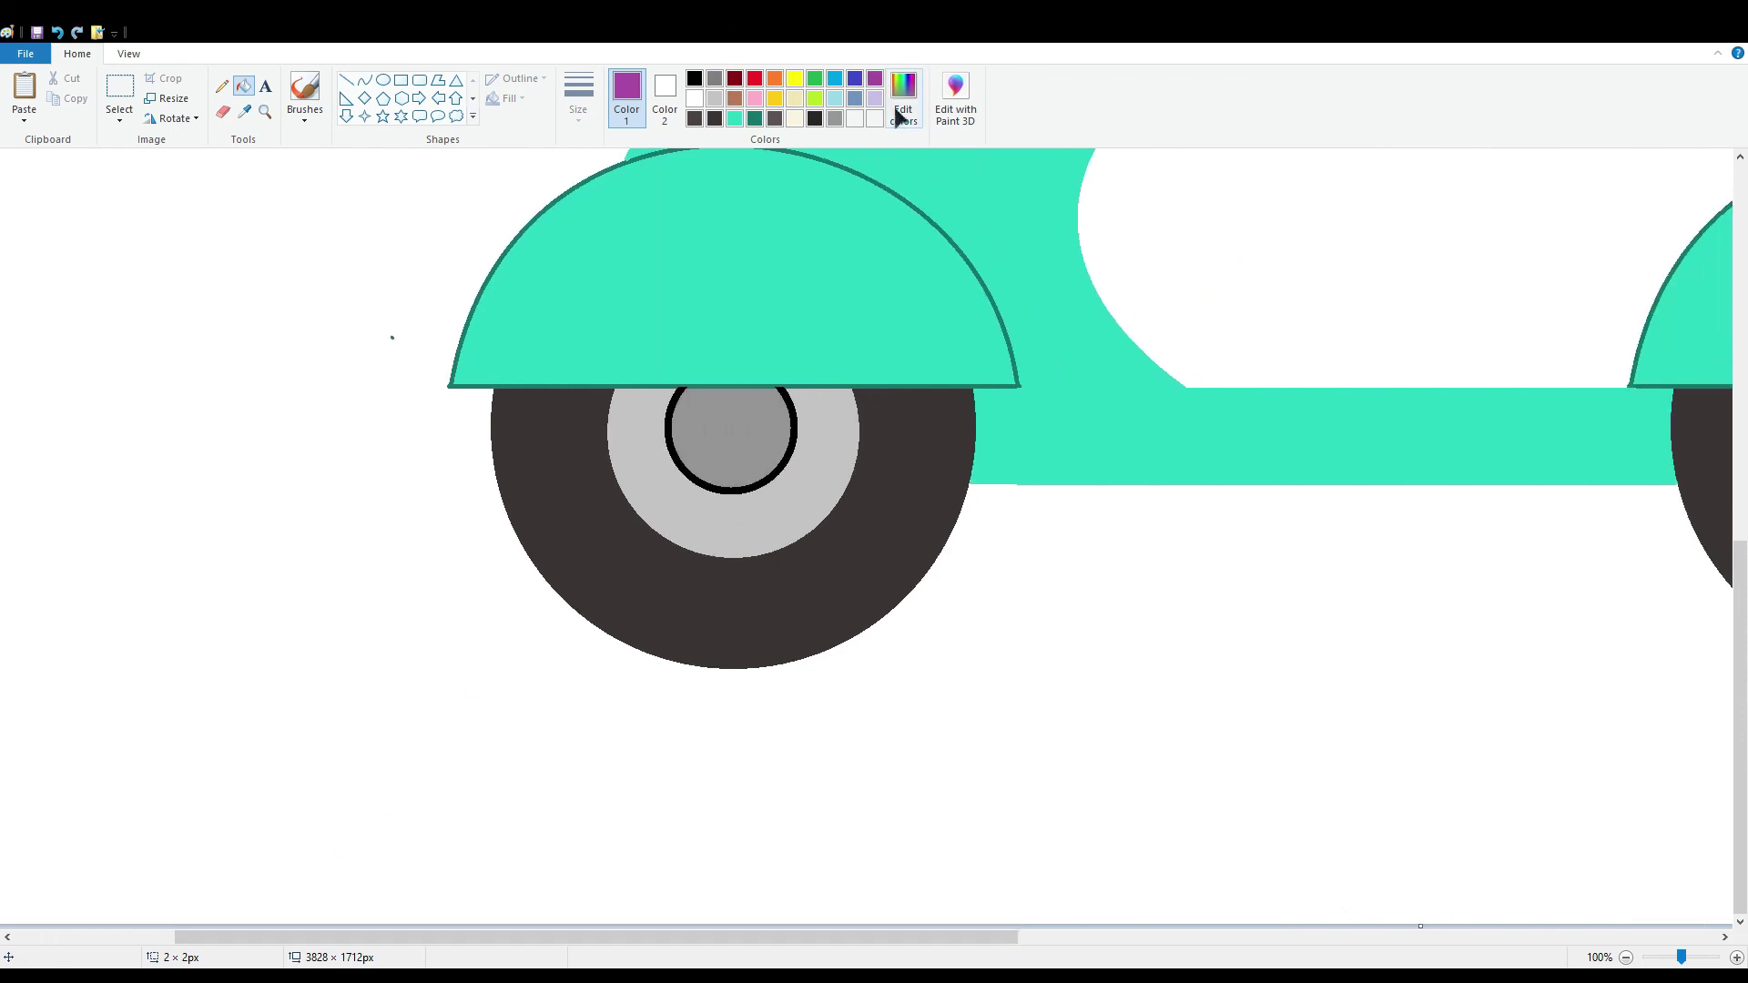
pyautogui.click(715, 98)
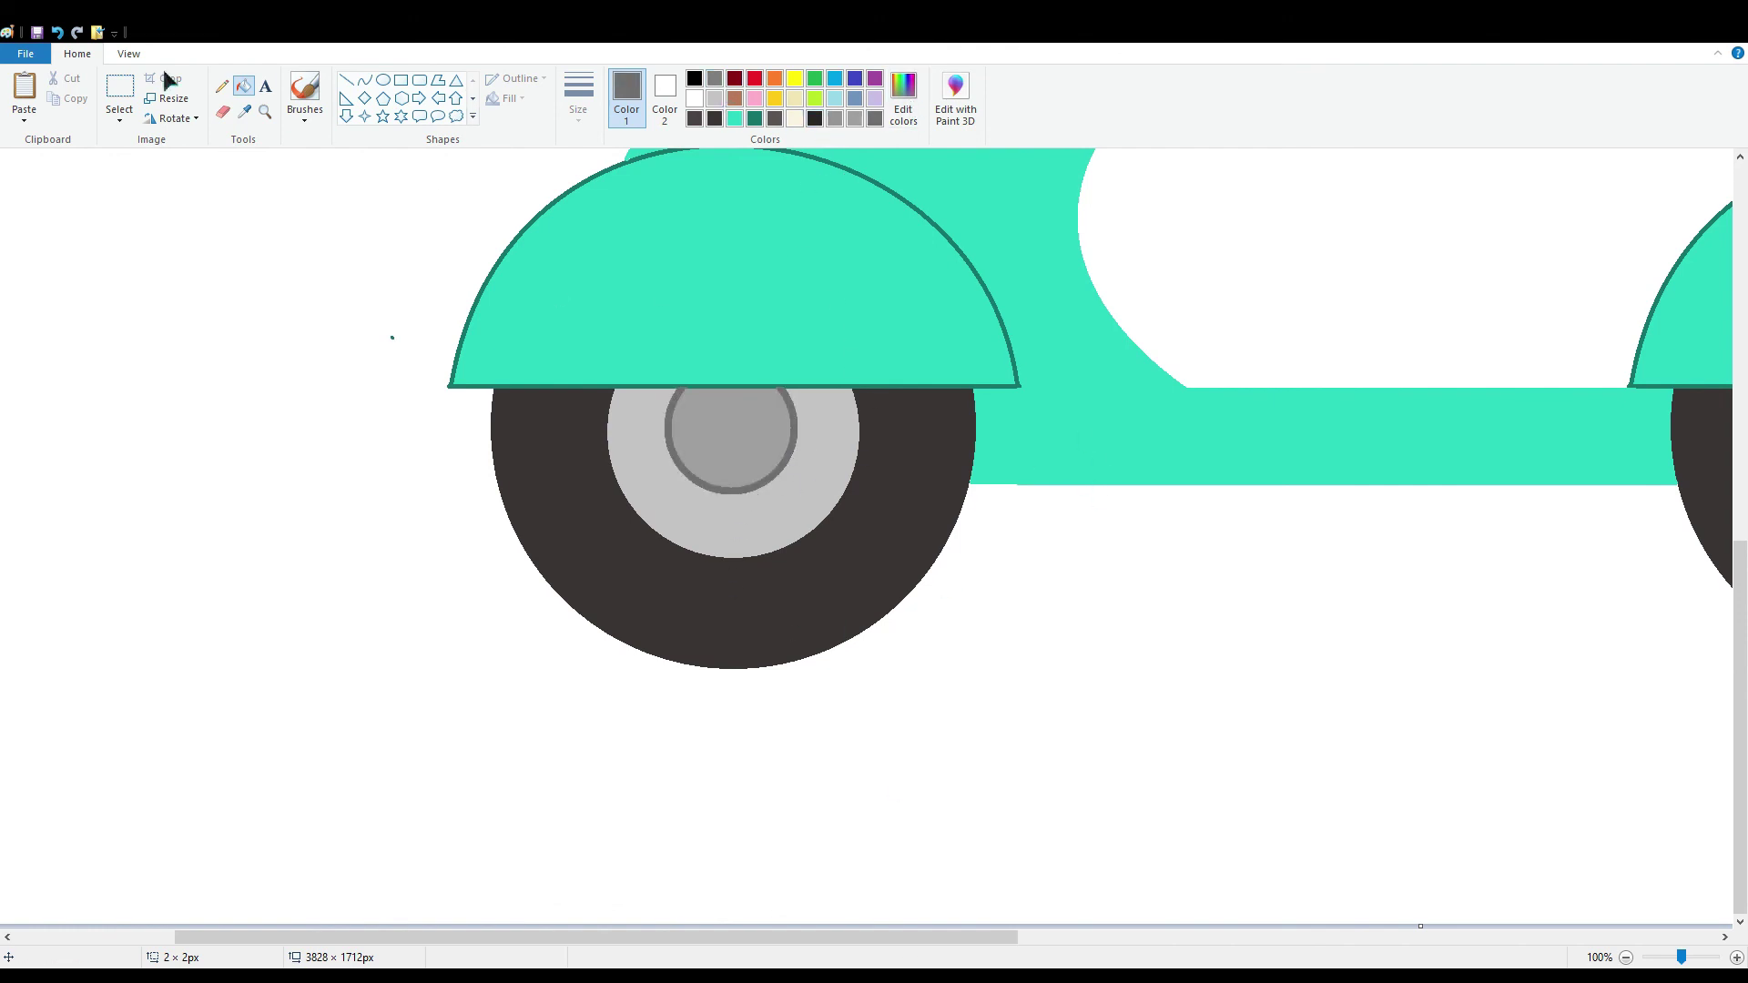
# Copy the rear wheel's hub cap and paste it onto the front wheel under the fender
pyautogui.click(119, 91)
pyautogui.moveTo(653, 355); pyautogui.dragTo(816, 504)
pyautogui.click(69, 98)
pyautogui.click(33, 98)
pyautogui.moveTo(82, 223); pyautogui.dragTo(1612, 407)
pyautogui.moveTo(728, 937); pyautogui.dragTo(1145, 937)
pyautogui.moveTo(772, 432); pyautogui.dragTo(1084, 453)
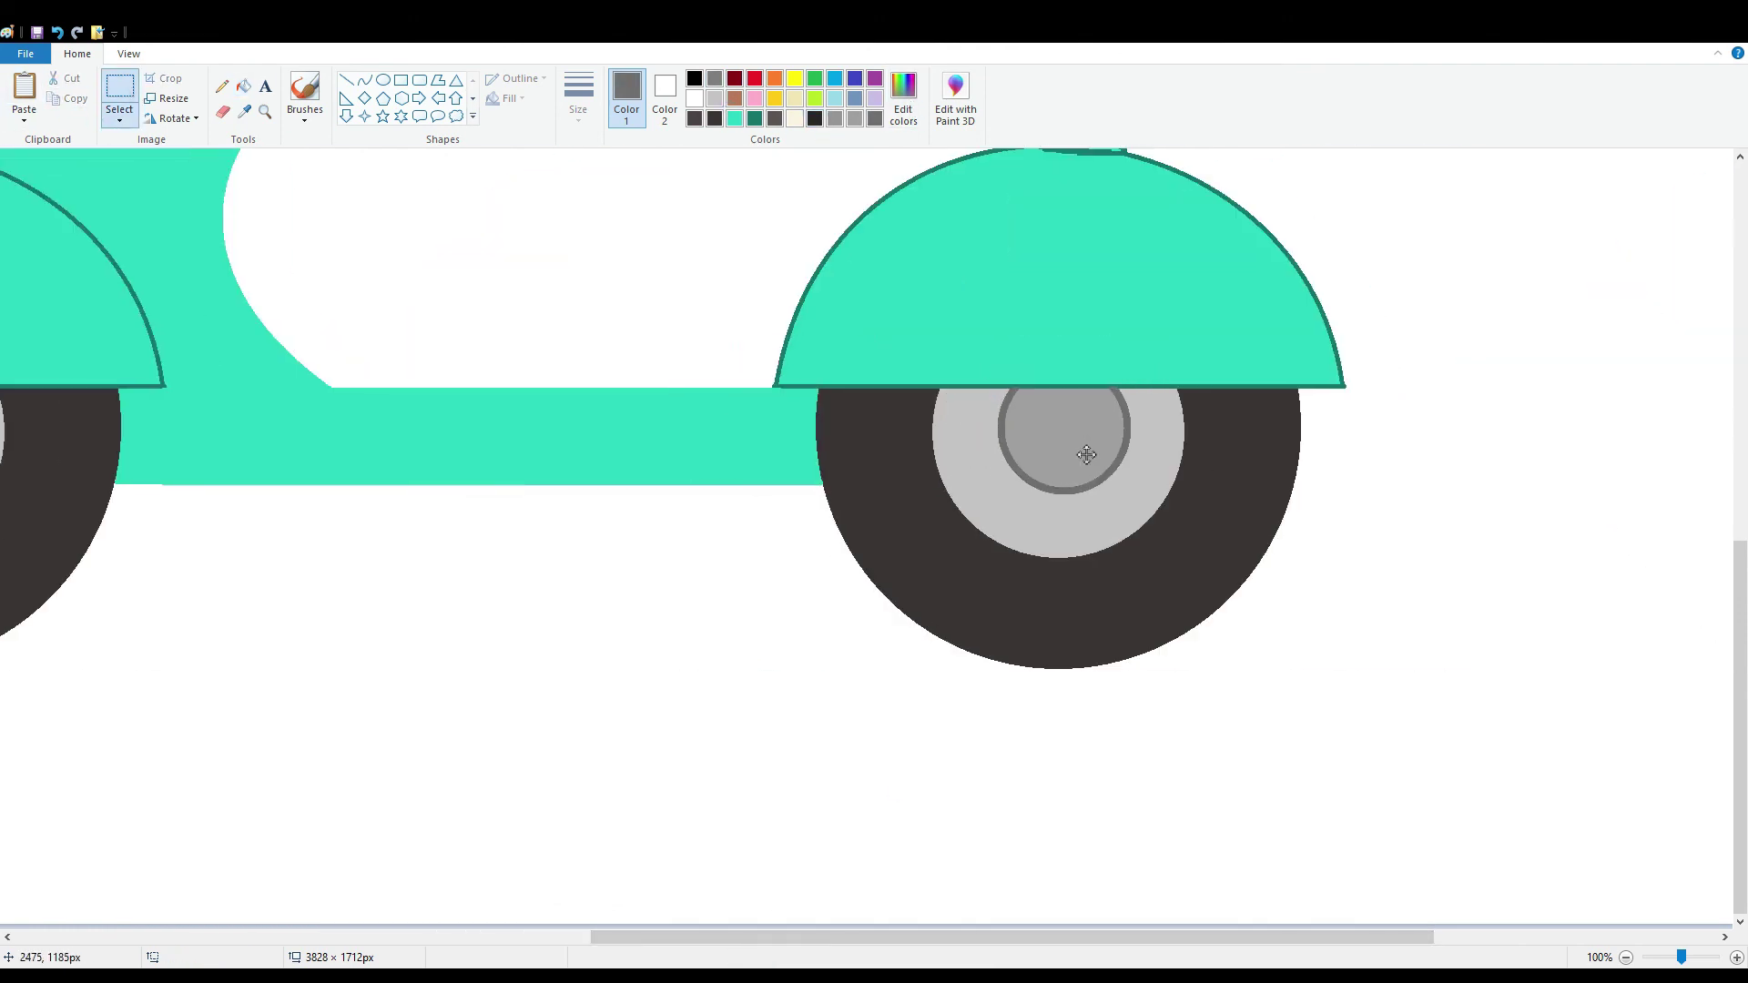
# Nudge the pasted hub cap sideways until it is centred on the front wheel
pyautogui.press('Left')
pyautogui.press('Left')
pyautogui.press('Left')
pyautogui.press('Left')
pyautogui.press('Left')
pyautogui.press('Left')
pyautogui.press('Left')
pyautogui.press('Left')
pyautogui.press('Left')
pyautogui.press('Left')
pyautogui.press('Left')
pyautogui.press('Left')
pyautogui.press('Left')
pyautogui.press('Left')
pyautogui.press('Left')
pyautogui.press('Right')
pyautogui.press('Right')
pyautogui.press('Right')
pyautogui.press('Right')
pyautogui.press('Right')
pyautogui.press('Right')
pyautogui.scroll(-3, 1452, 488)
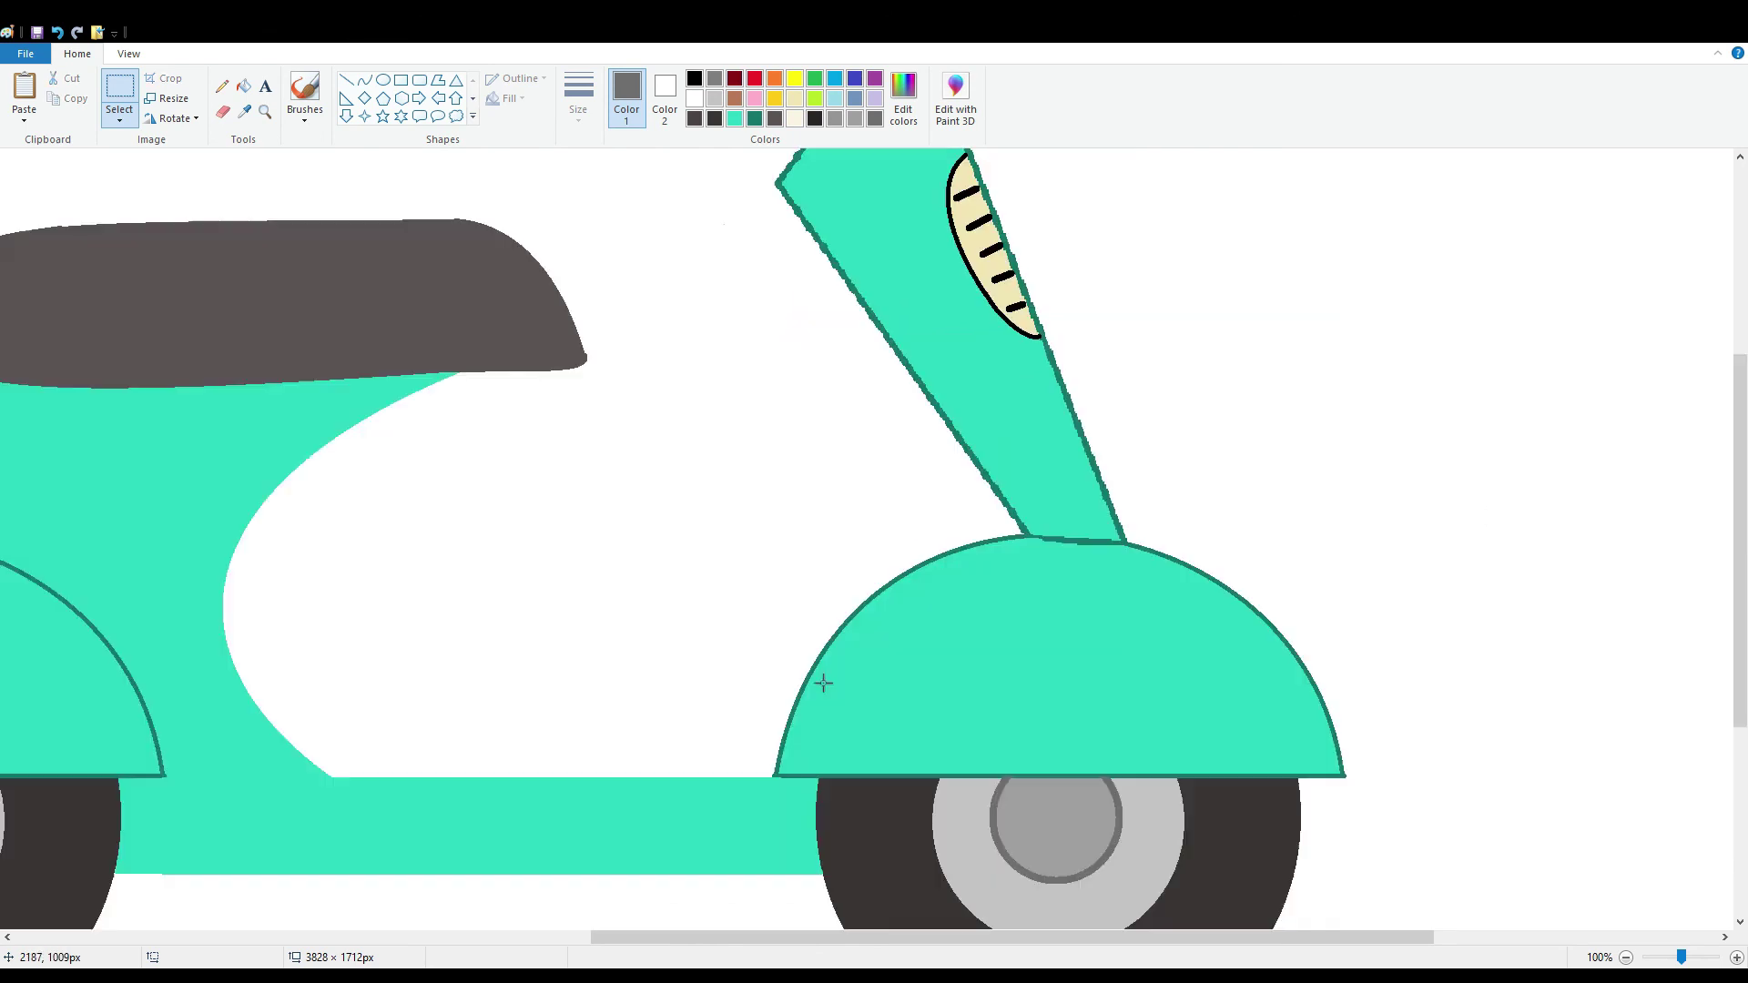